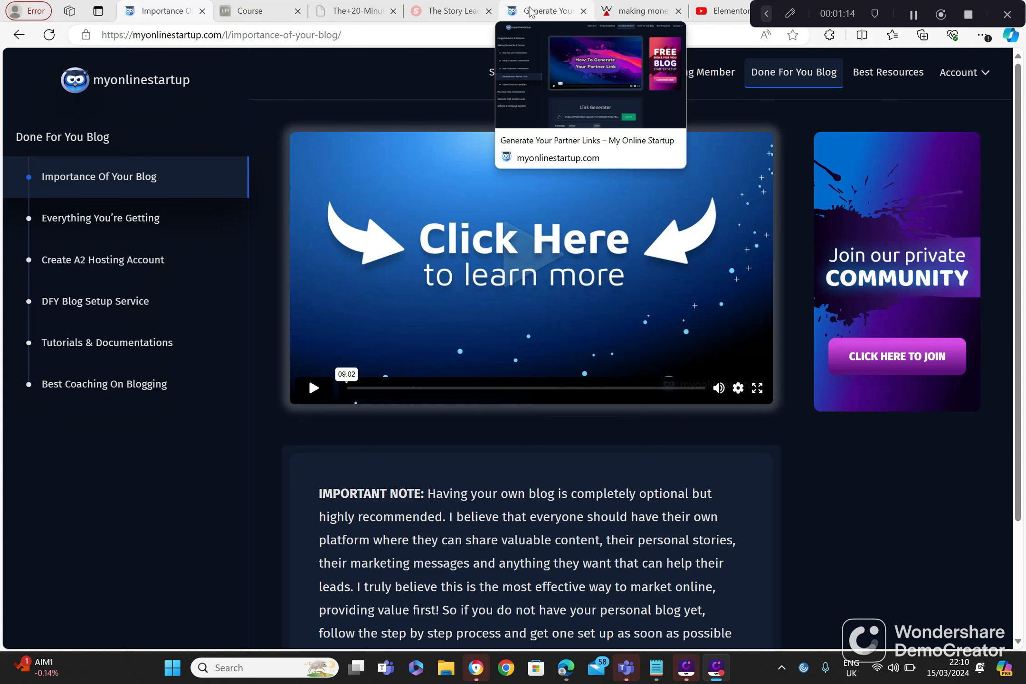
Step: View the Generate Your Partner Links page and its Link Generator, and return to the Importance Of Your Blog page
click(531, 17)
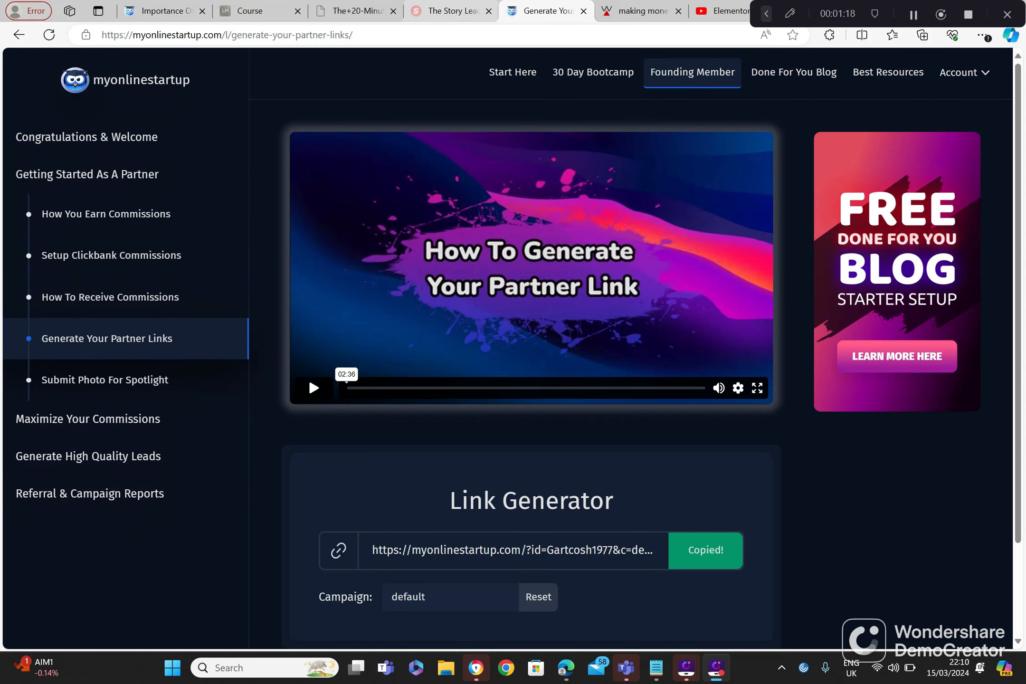
click(169, 11)
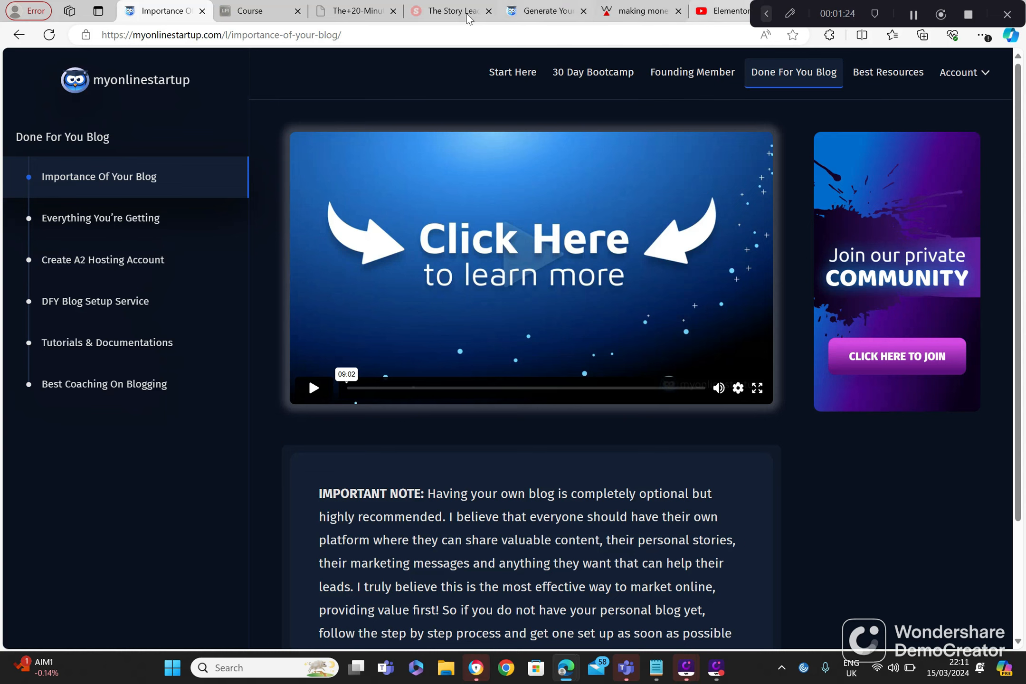
Step: Open the WordPress login page at givevaluefirst.com/admin and log in to the site's dashboard
click(260, 34)
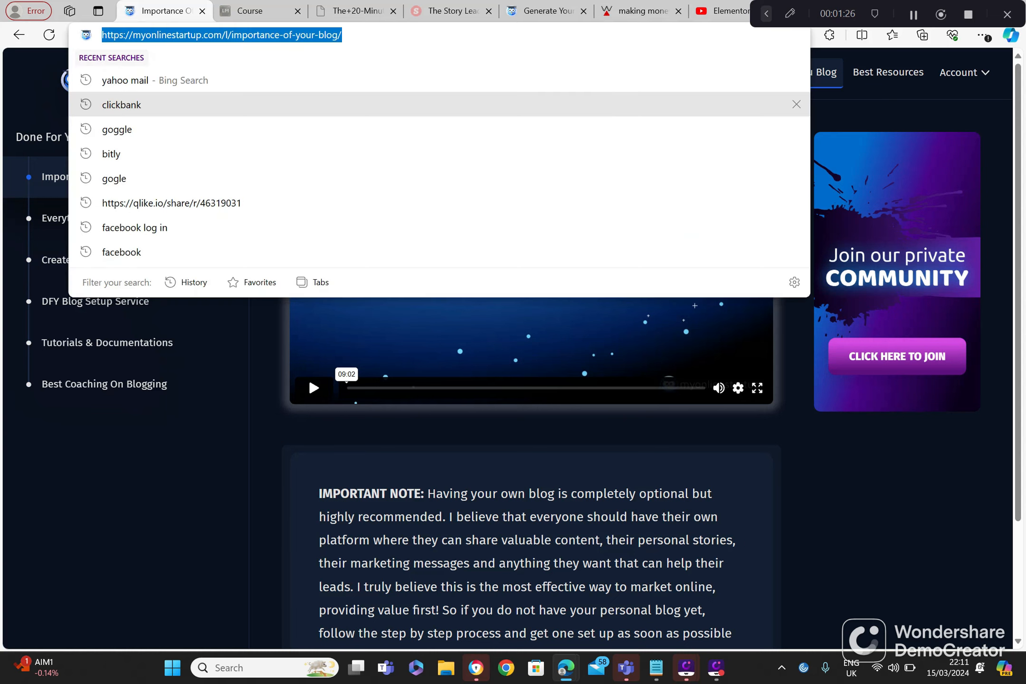
text(g)
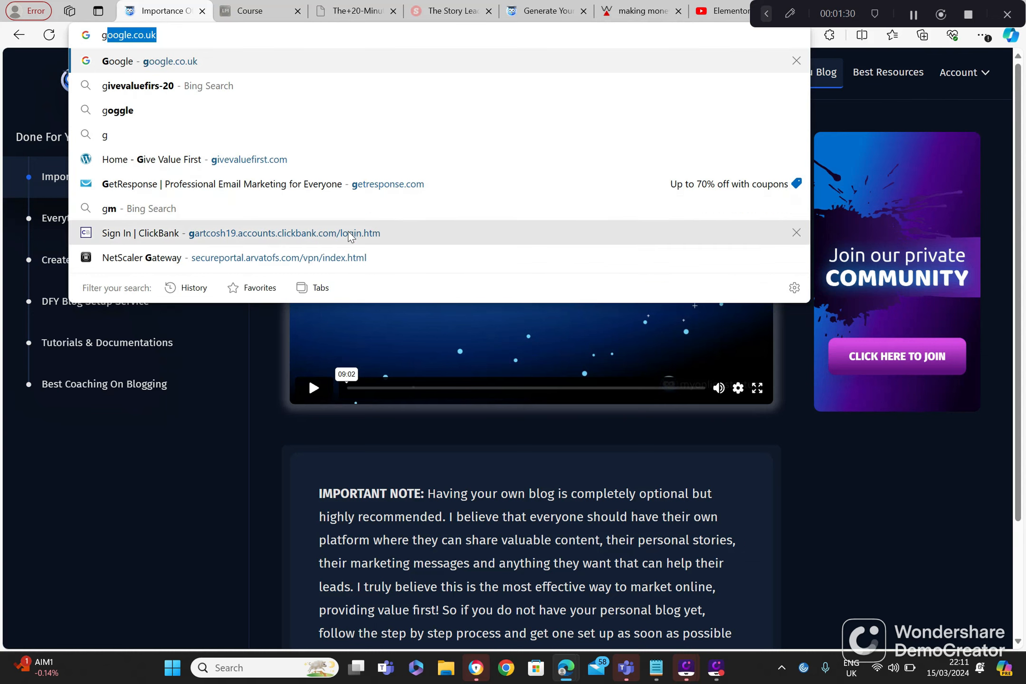
text(i)
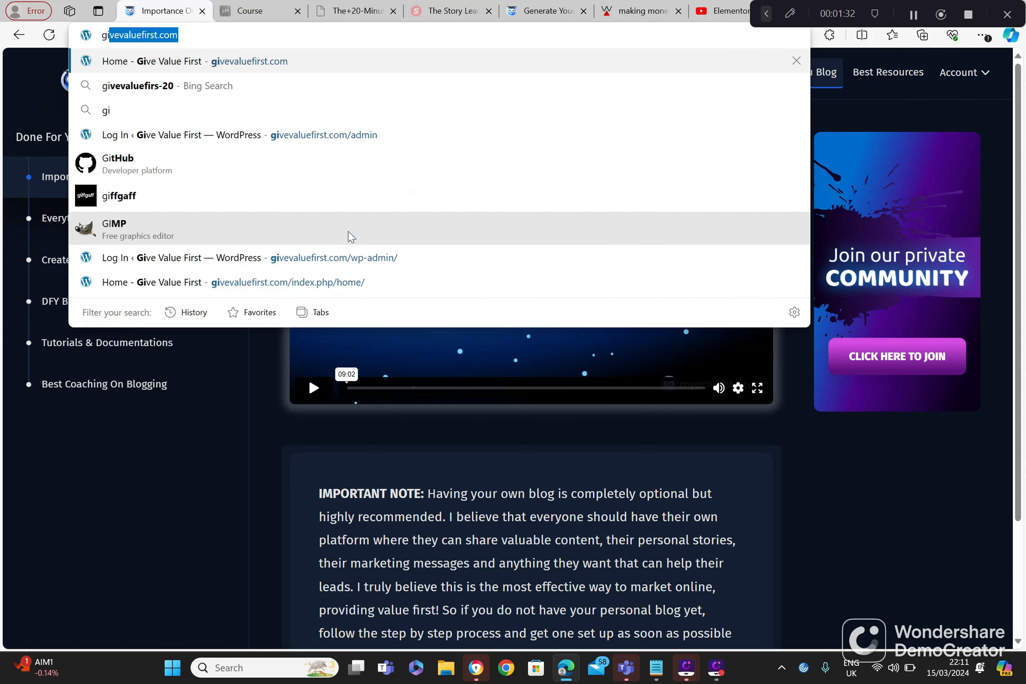
click(345, 135)
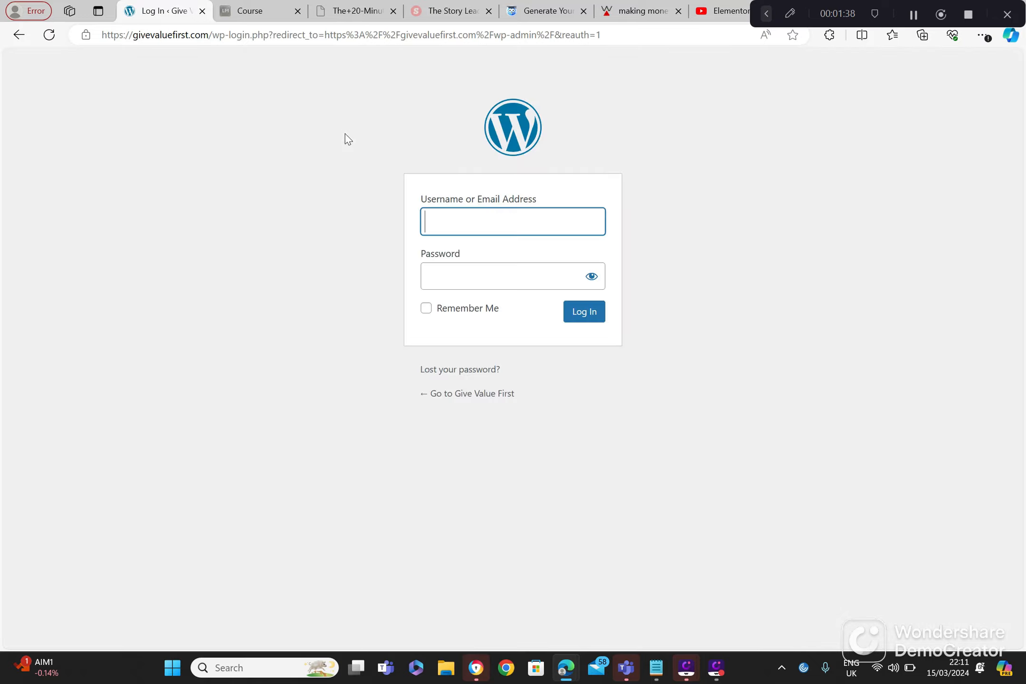
click(588, 317)
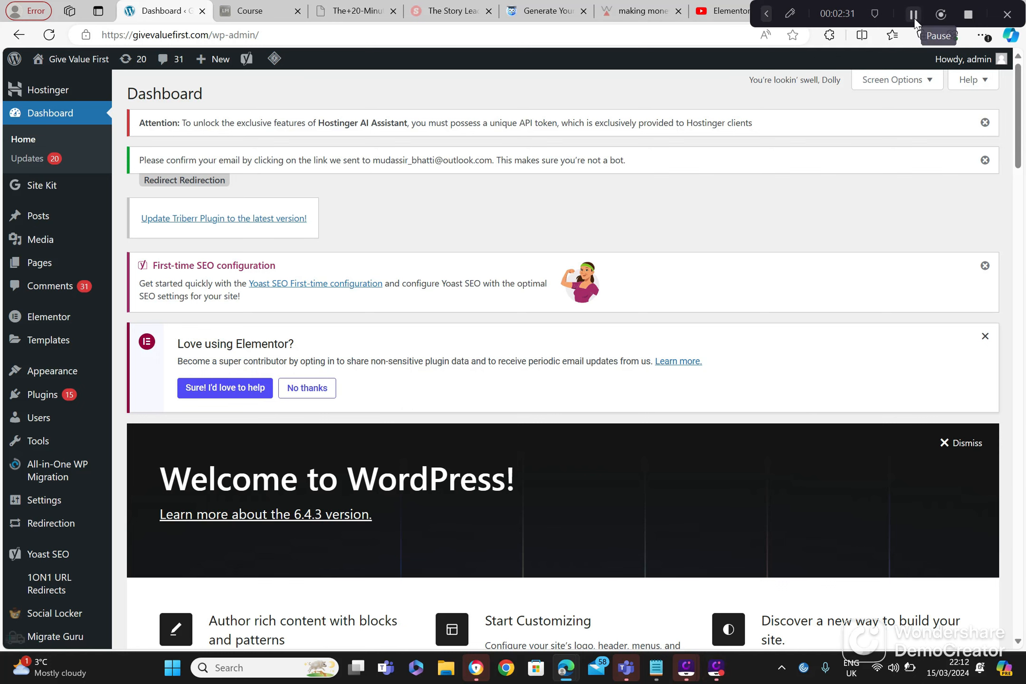
Step: Create a first page from Elementor's Getting Started screen
click(914, 15)
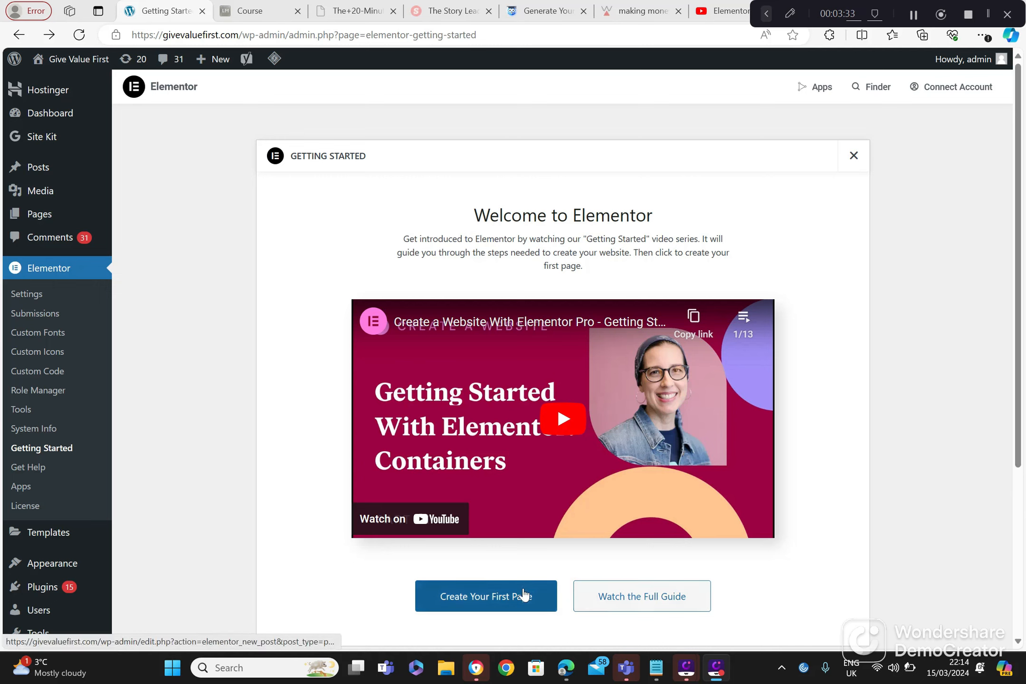
click(504, 600)
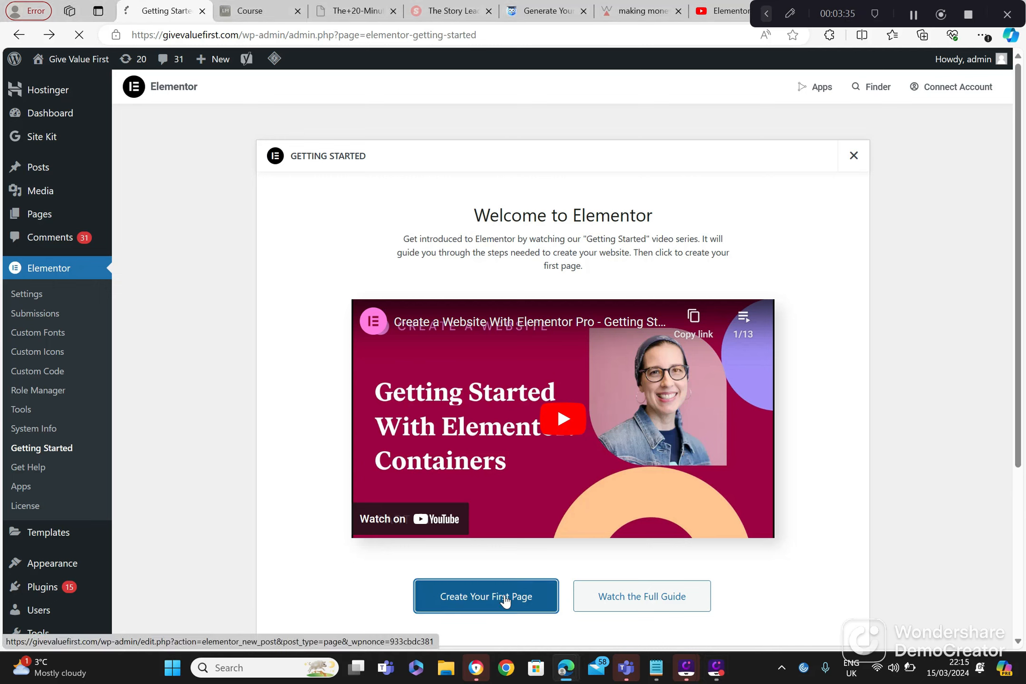
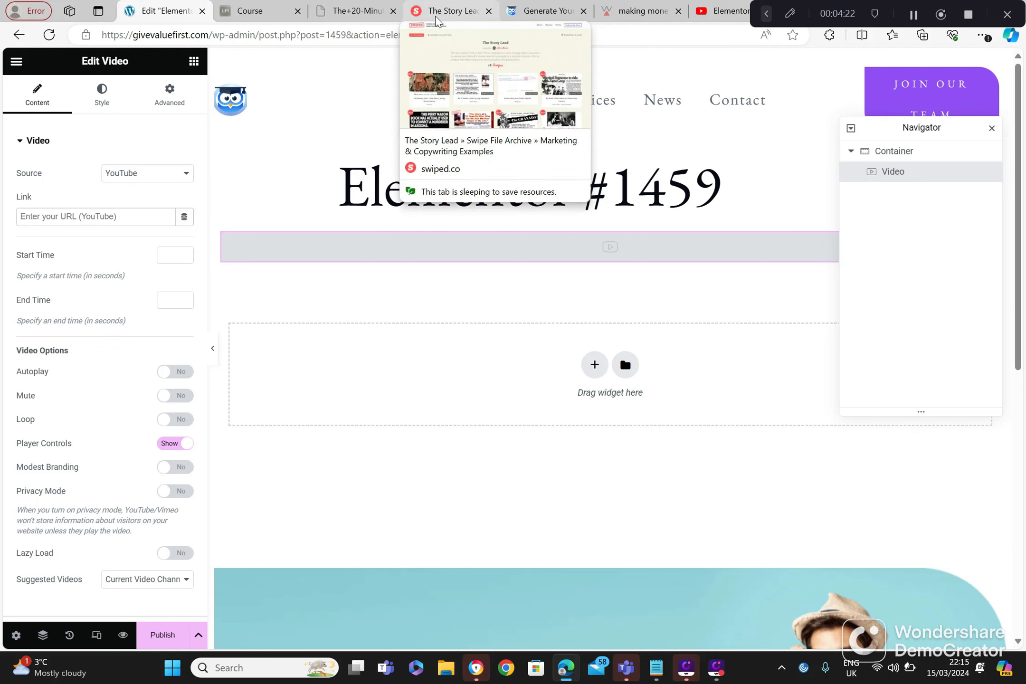
Step: Switch to YouTube, open your own channel, and copy the share link of the "hostinger web page hosting 2024" video
click(707, 13)
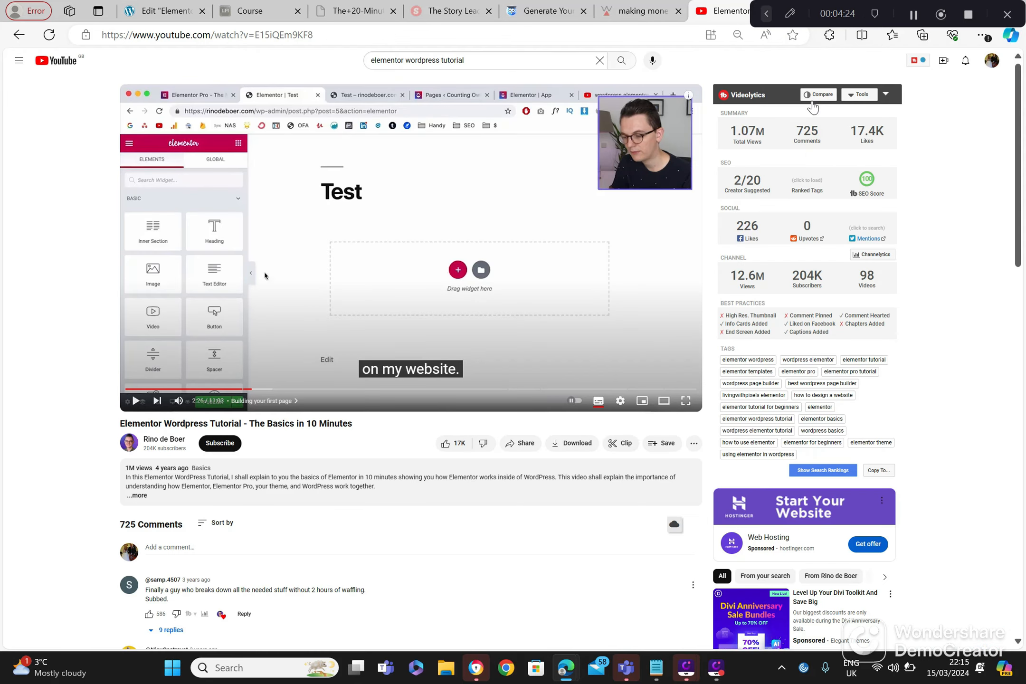
click(992, 60)
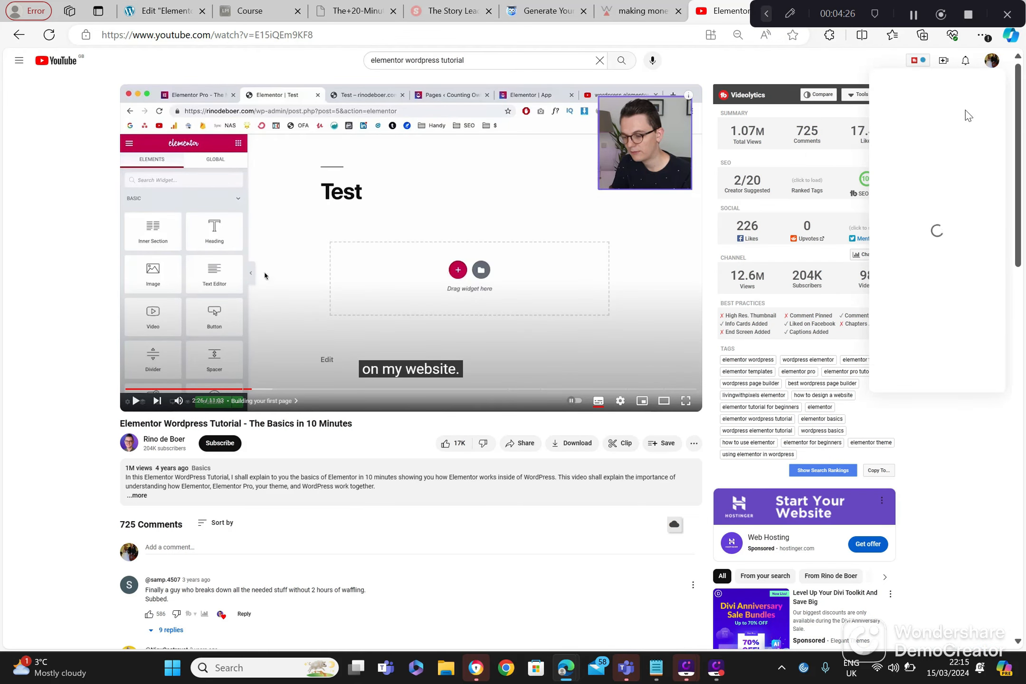
click(931, 110)
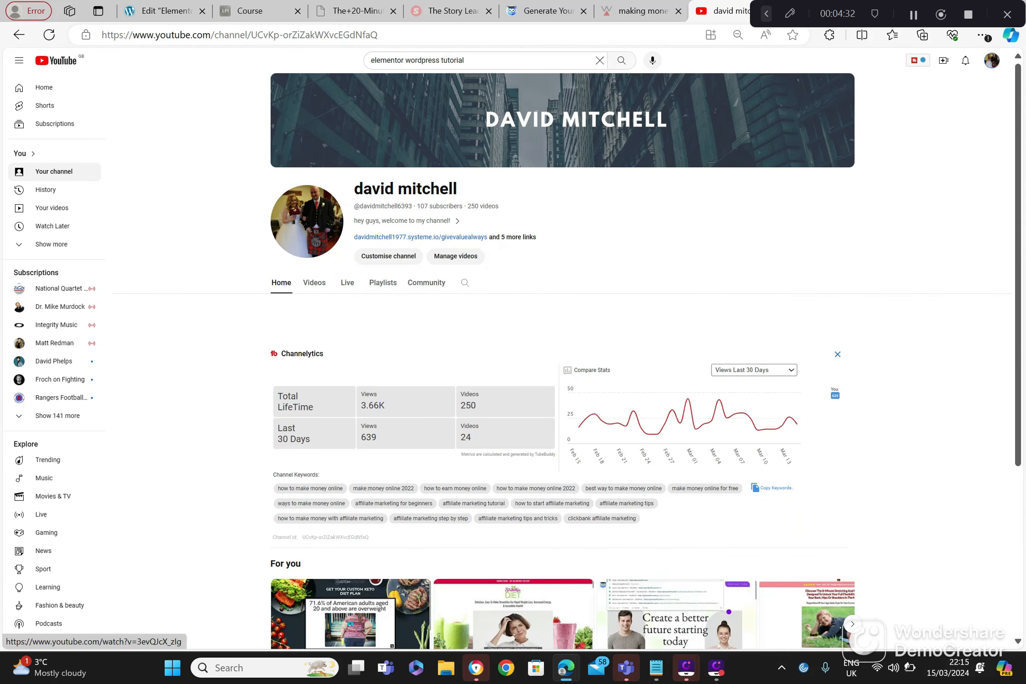
click(1017, 642)
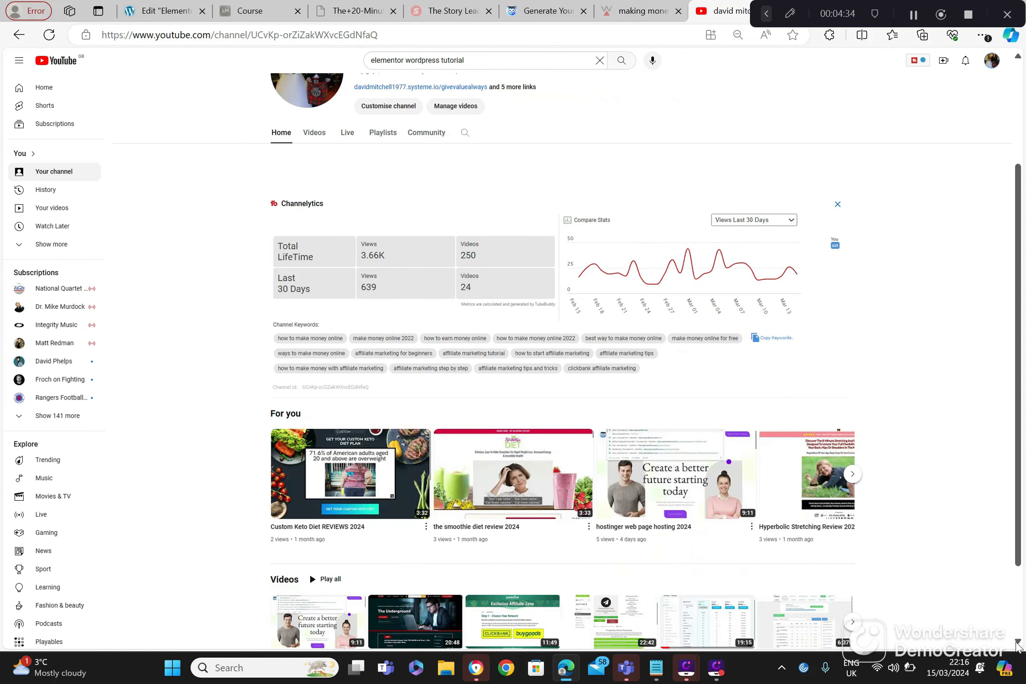
click(1016, 642)
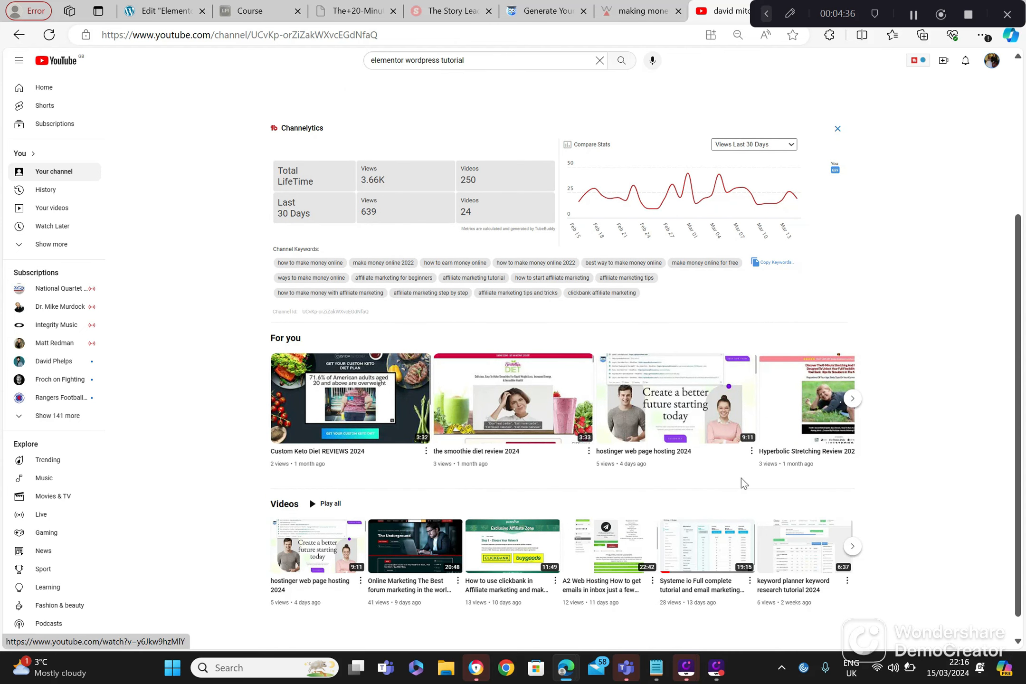
click(752, 452)
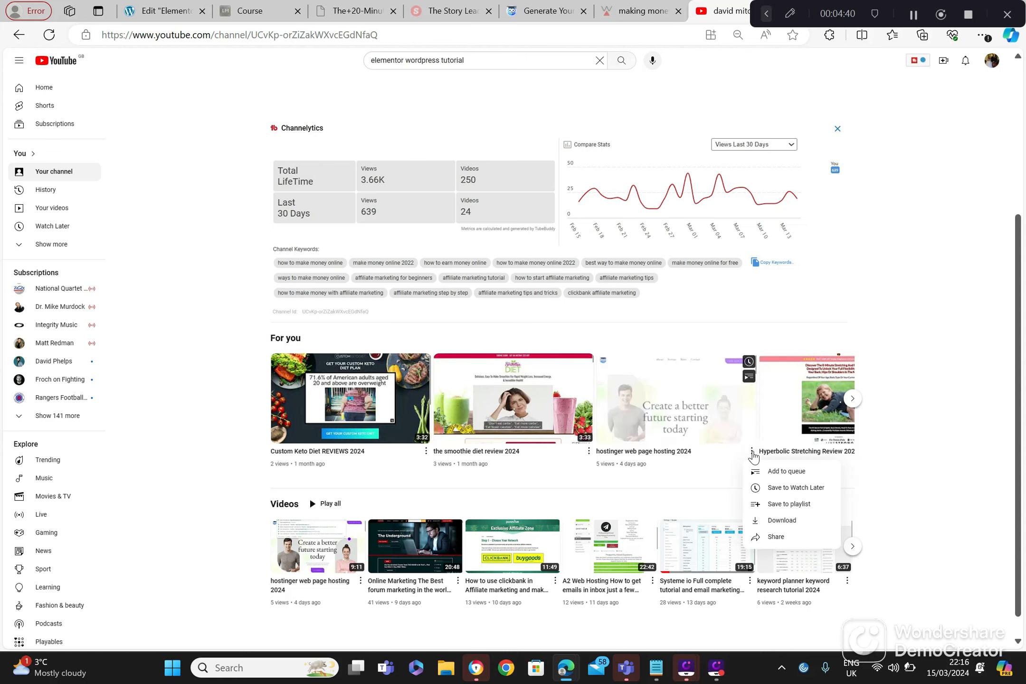
click(777, 538)
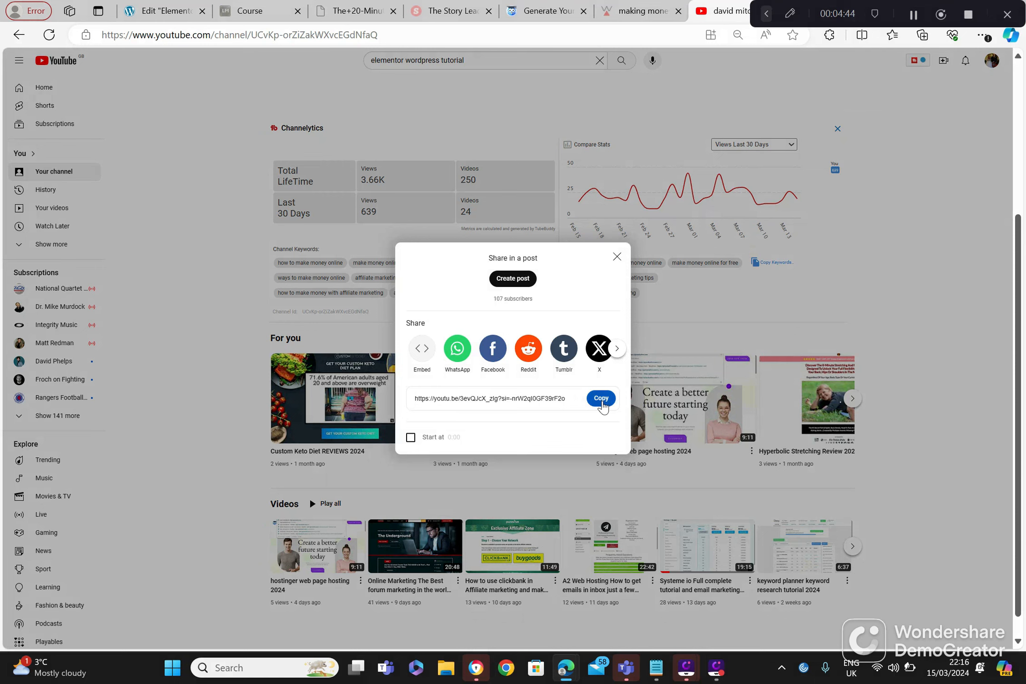
click(601, 398)
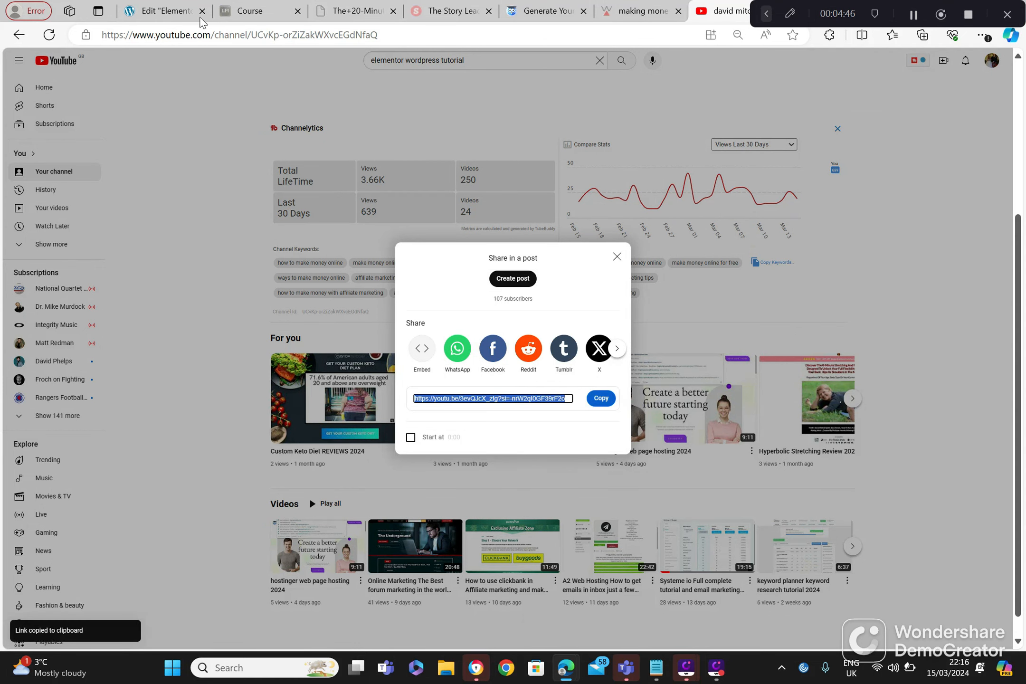
Step: Paste the copied link as the Elementor video widget's YouTube link, and review the page and the available video sources
click(161, 10)
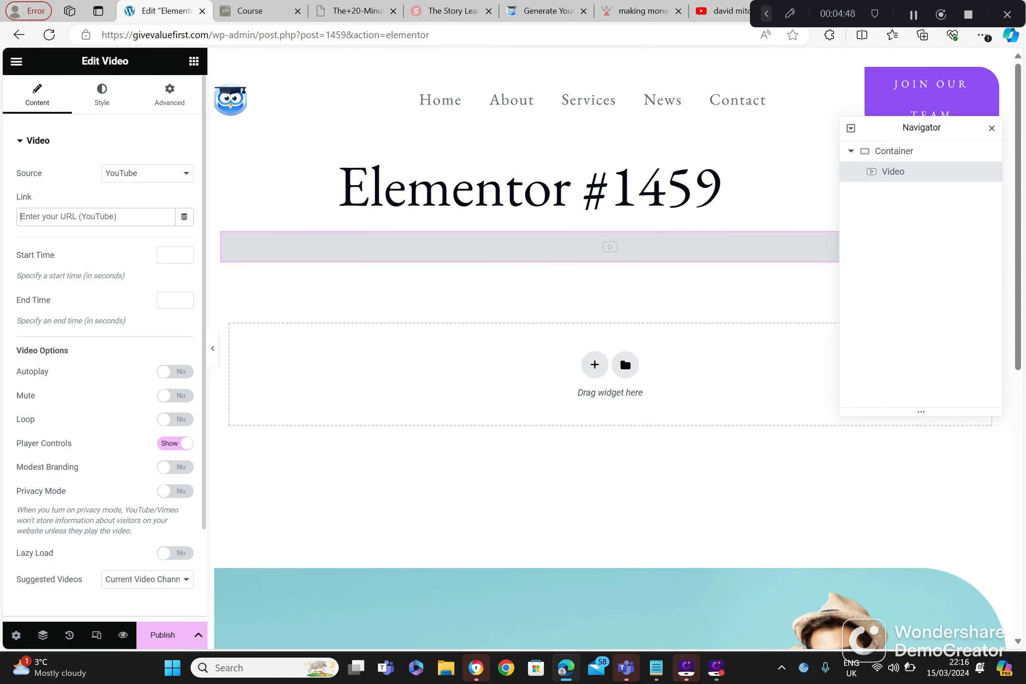
click(138, 217)
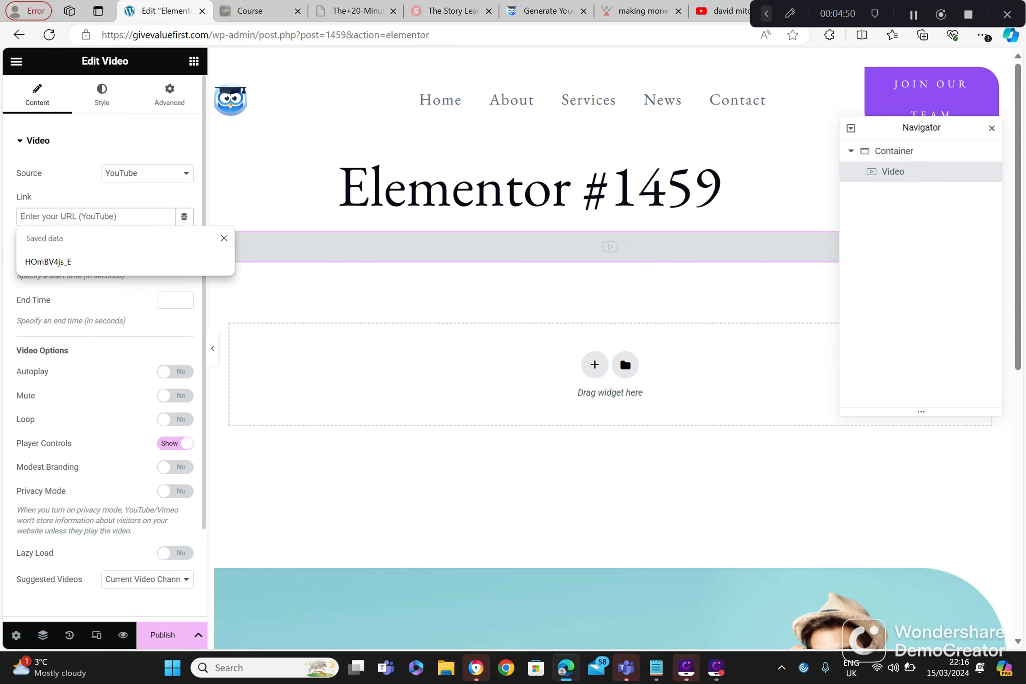
key(ctrl+v)
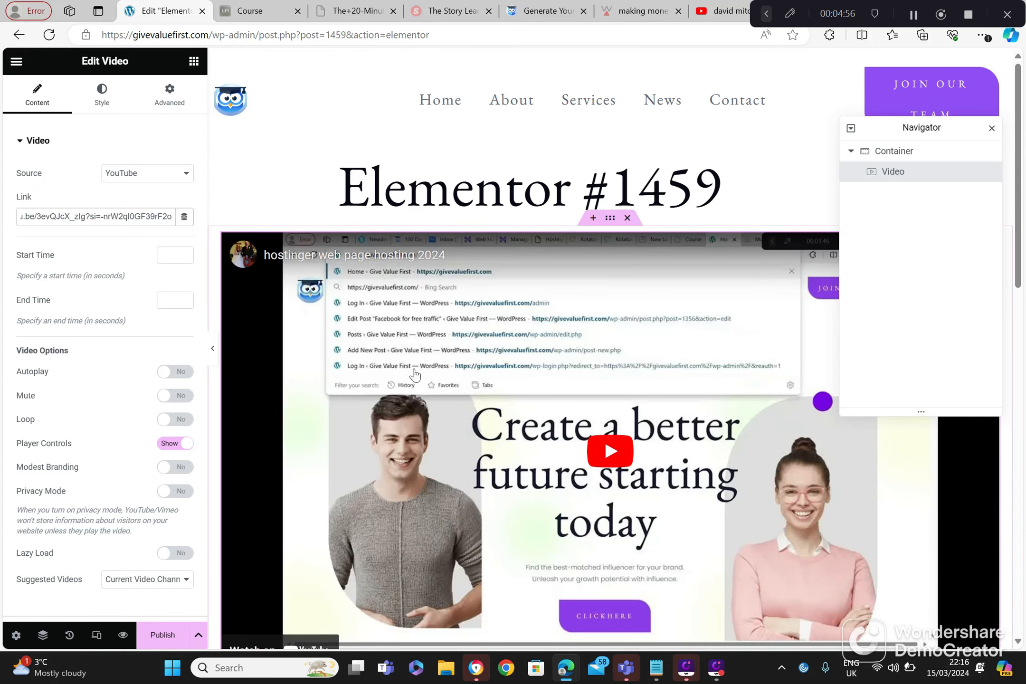
mouse_move(242, 264)
click(1014, 632)
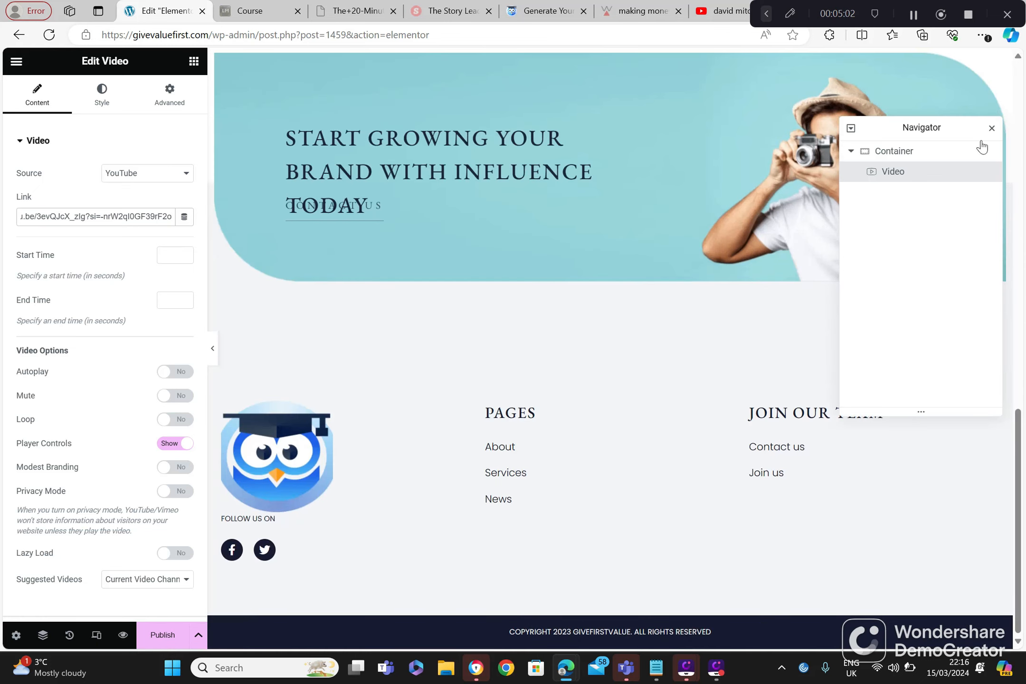
click(1019, 76)
click(1019, 78)
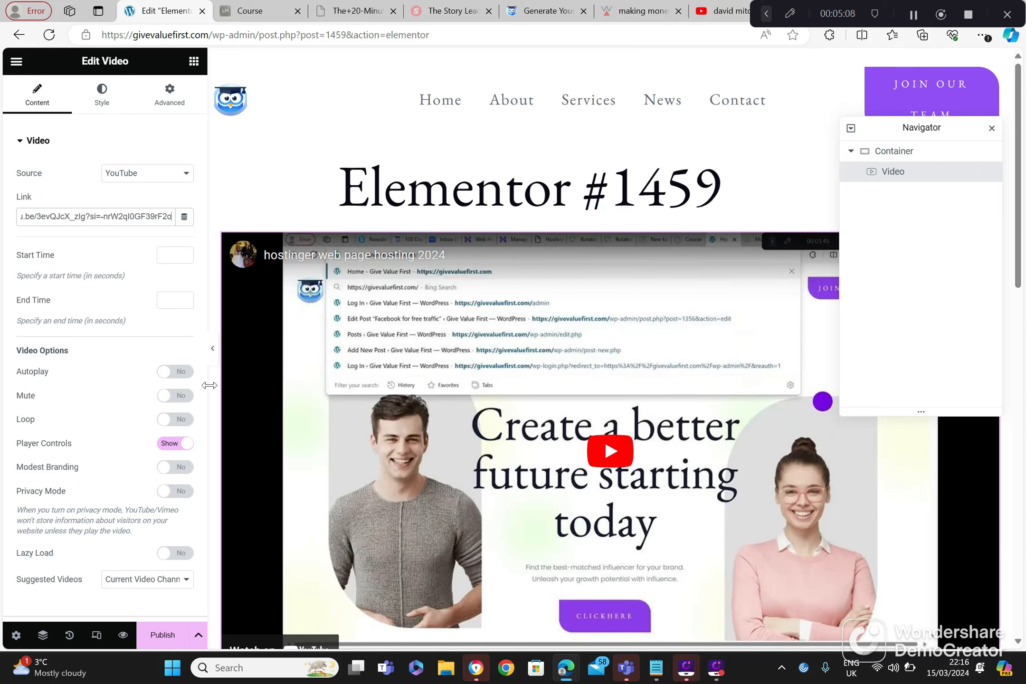
click(156, 179)
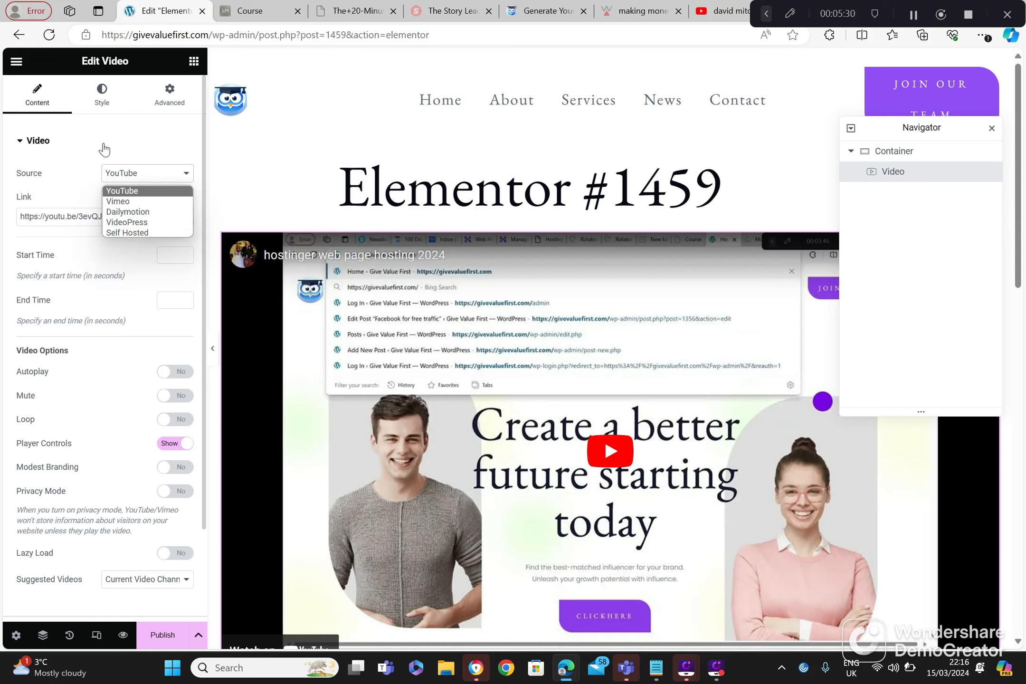
click(273, 136)
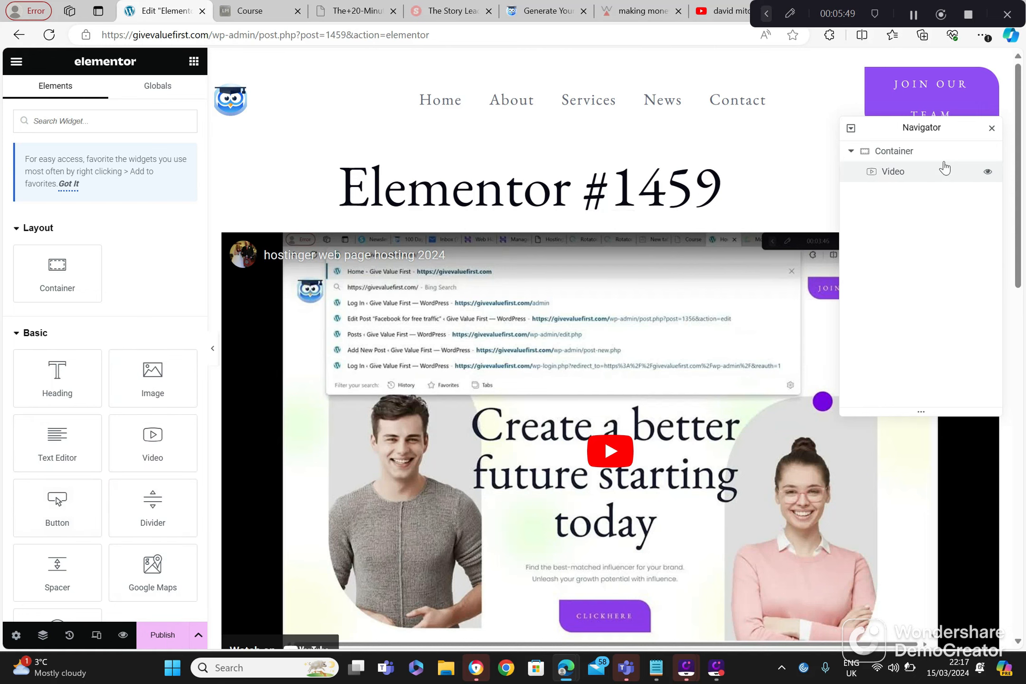
Step: Close the Navigator and add a second Video widget below the first video
click(993, 130)
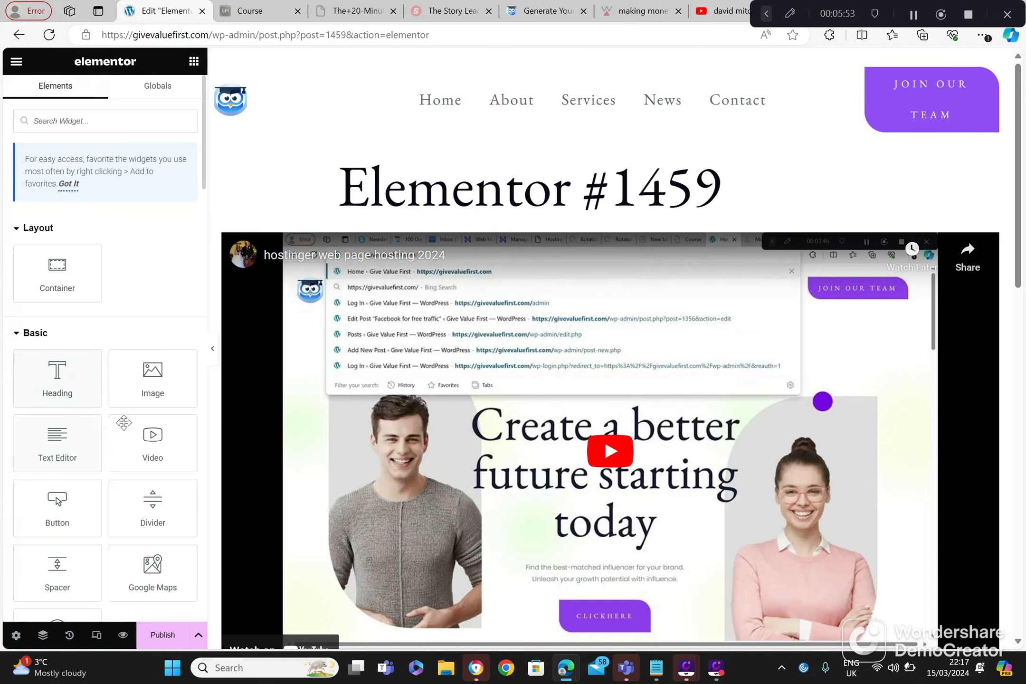
click(150, 440)
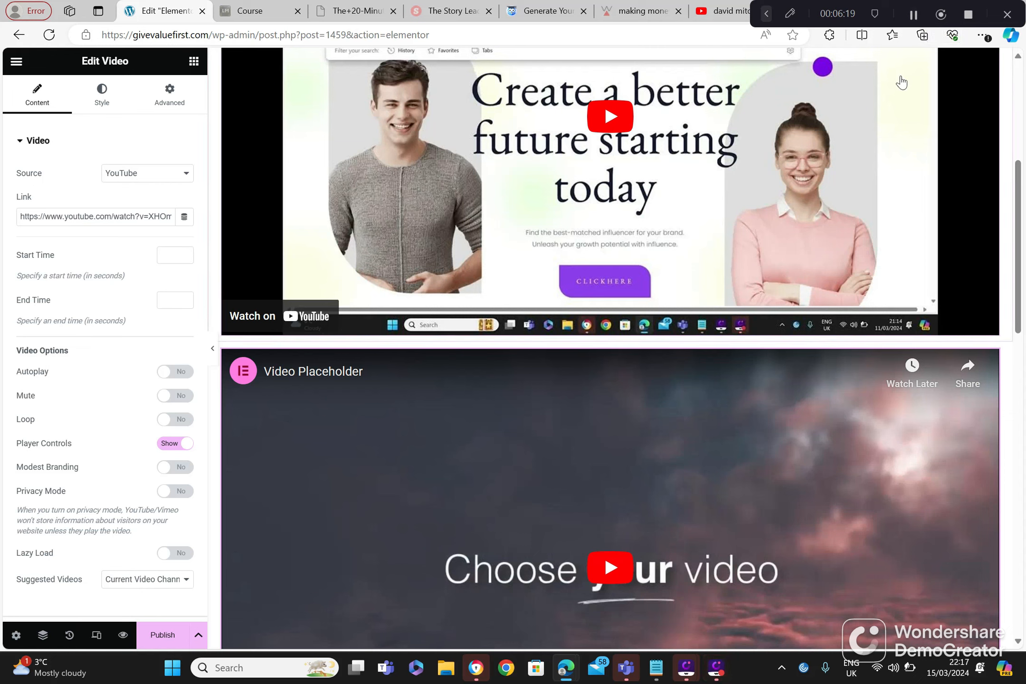
click(914, 15)
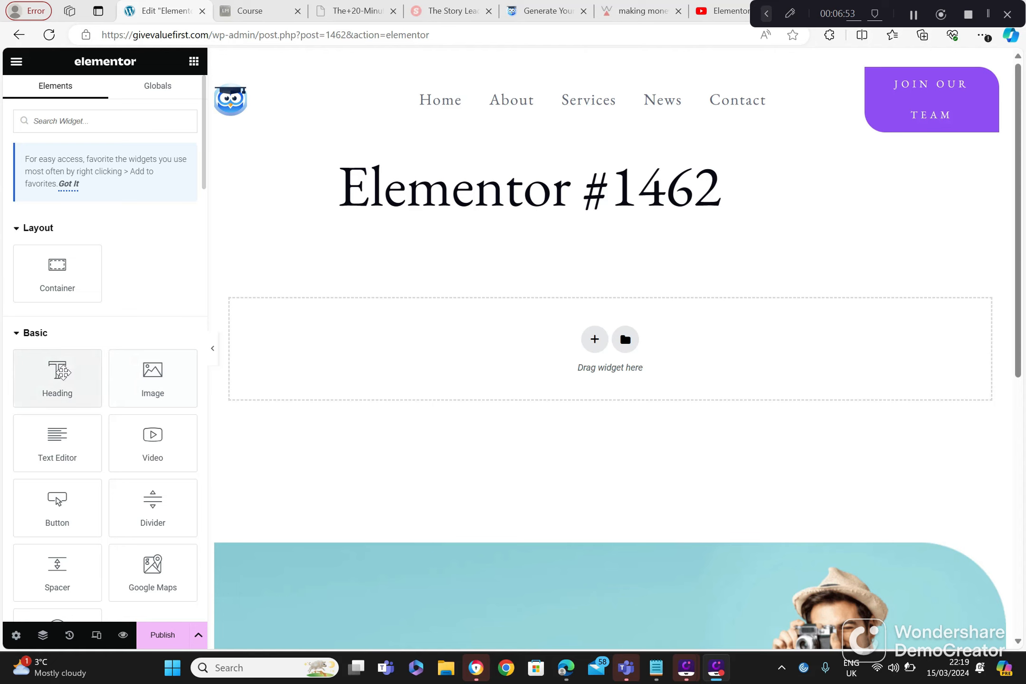
Step: Add a Heading widget to the empty Elementor #1462 page and clear its placeholder text
drag(61, 373, 353, 351)
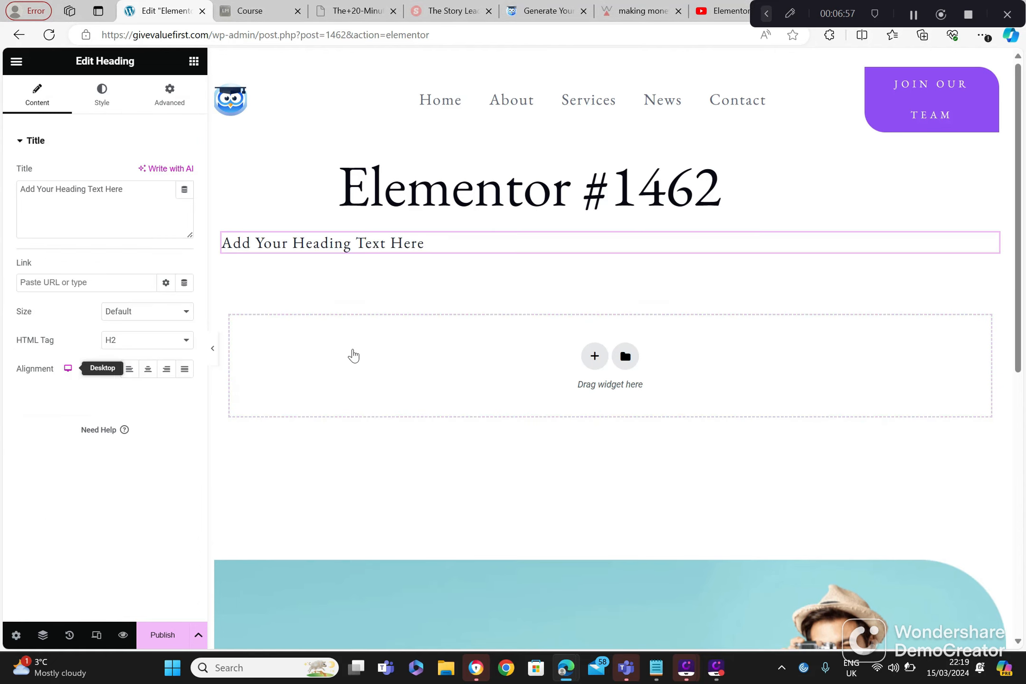
click(342, 249)
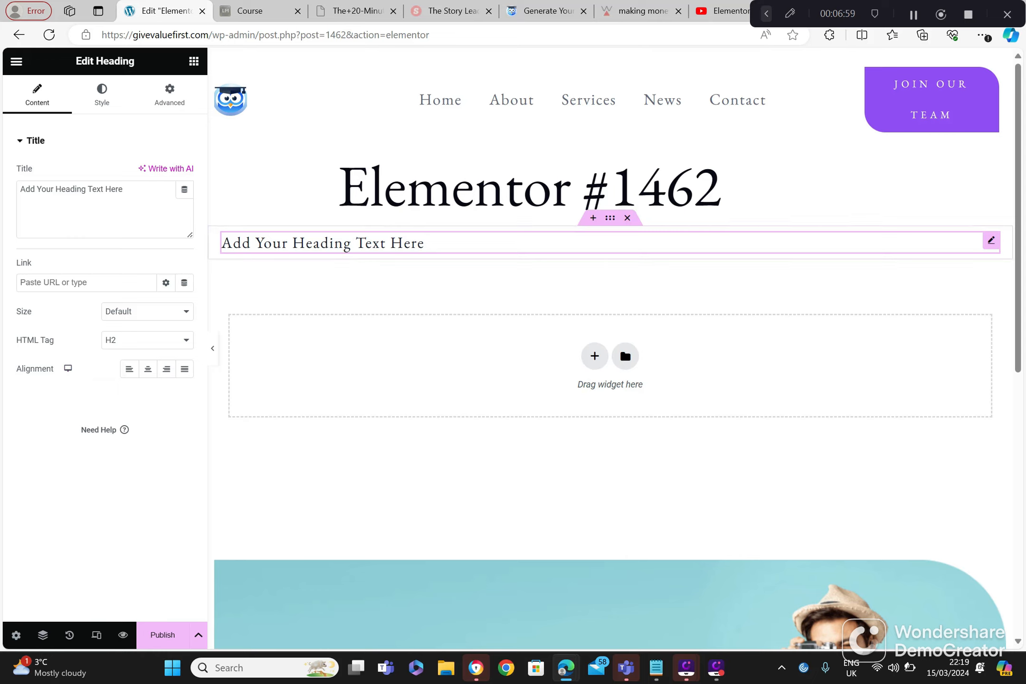
key(BackSpace)
key(BackSpace)
key(BackSpace)
key(BackSpace)
key(BackSpace)
key(BackSpace)
key(BackSpace)
key(BackSpace)
key(BackSpace)
key(BackSpace)
key(BackSpace)
key(BackSpace)
key(BackSpace)
key(BackSpace)
key(BackSpace)
key(BackSpace)
key(BackSpace)
key(BackSpace)
key(BackSpace)
key(BackSpace)
key(BackSpace)
key(BackSpace)
key(BackSpace)
key(BackSpace)
key(BackSpace)
key(BackSpace)
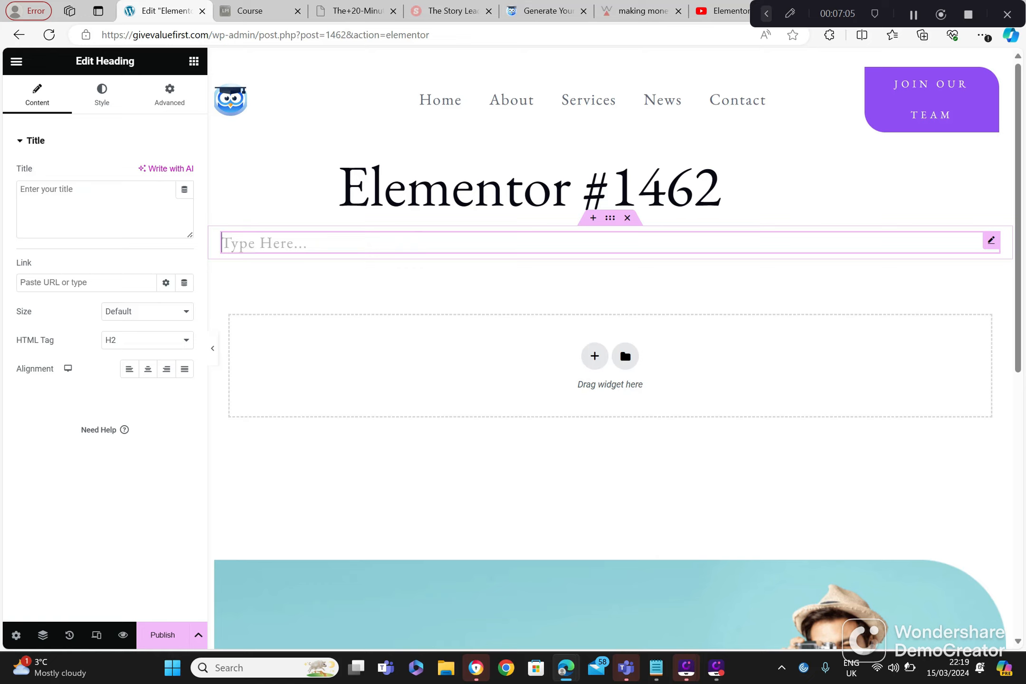
Step: Set the heading's title to "How to build a email list fast"
click(62, 196)
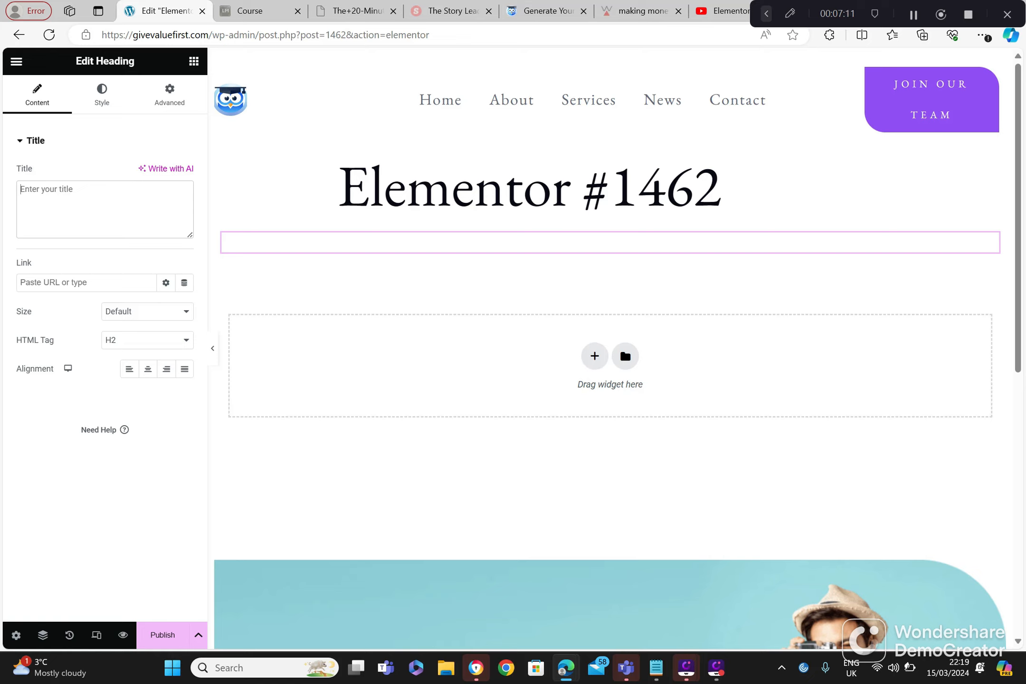
text(How to build a)
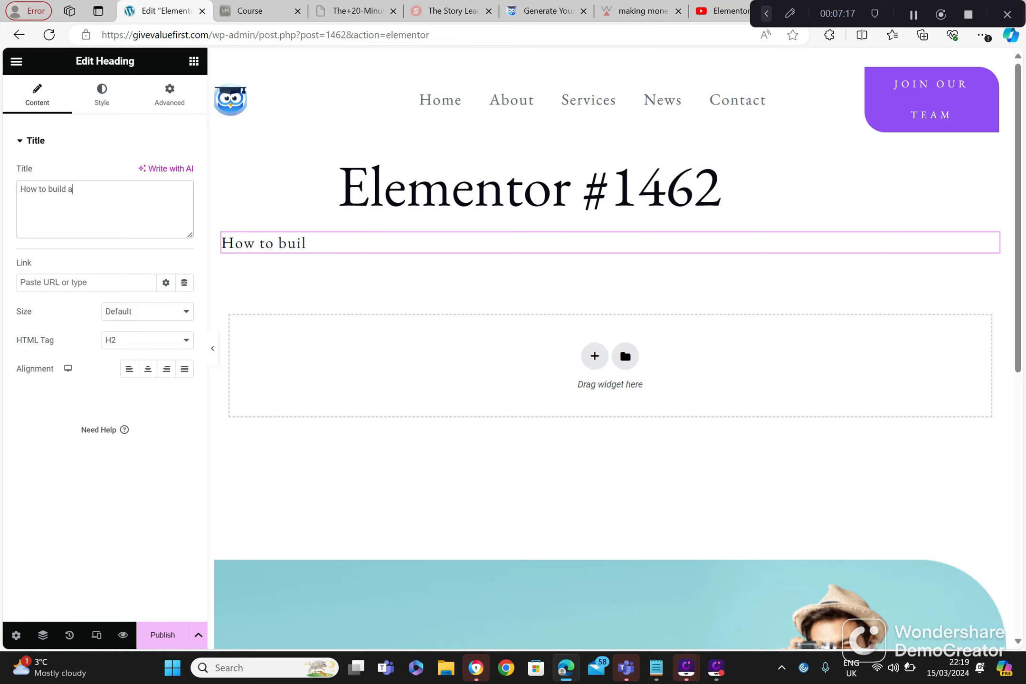
text( e mai)
key(BackSpace)
key(BackSpace)
key(BackSpace)
key(BackSpace)
text(email list fast)
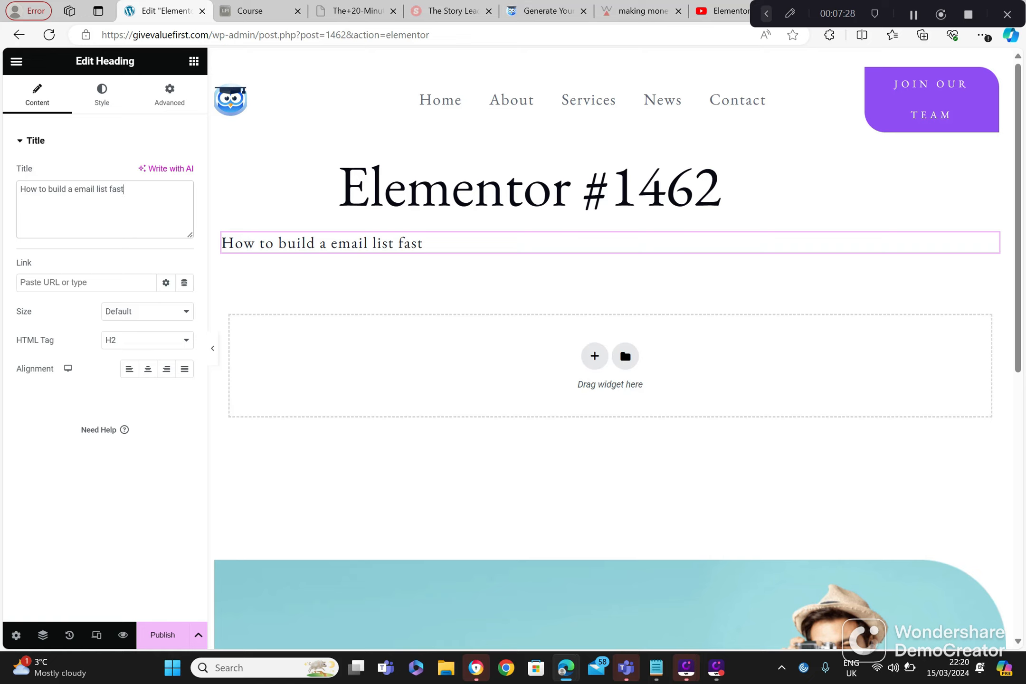
Step: Set the heading's text color to the purple global color #904EFB
click(102, 282)
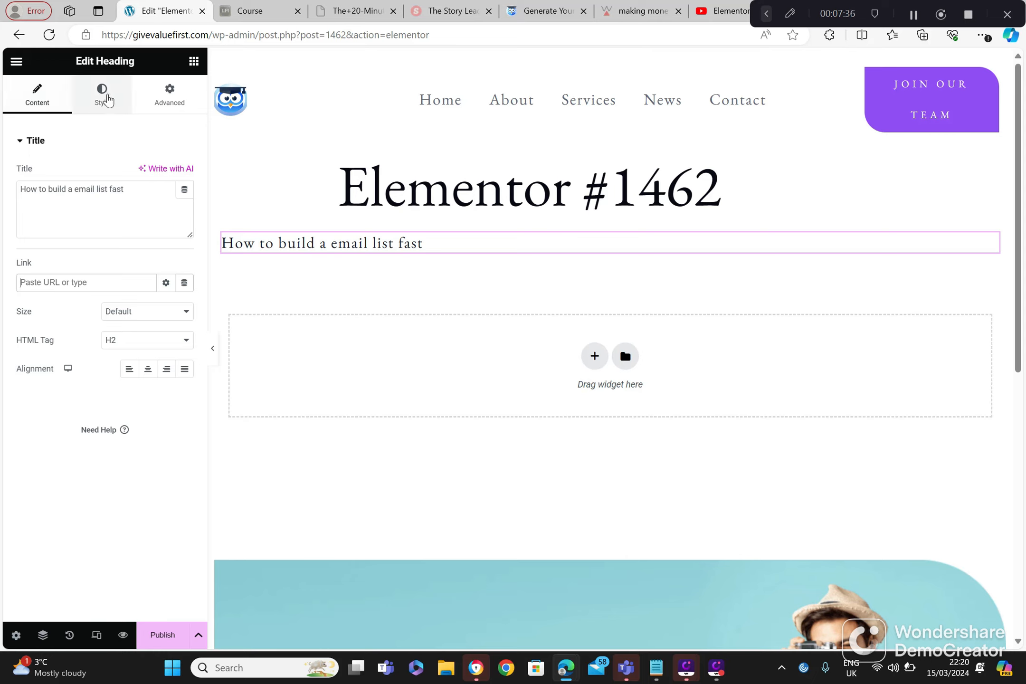
click(104, 97)
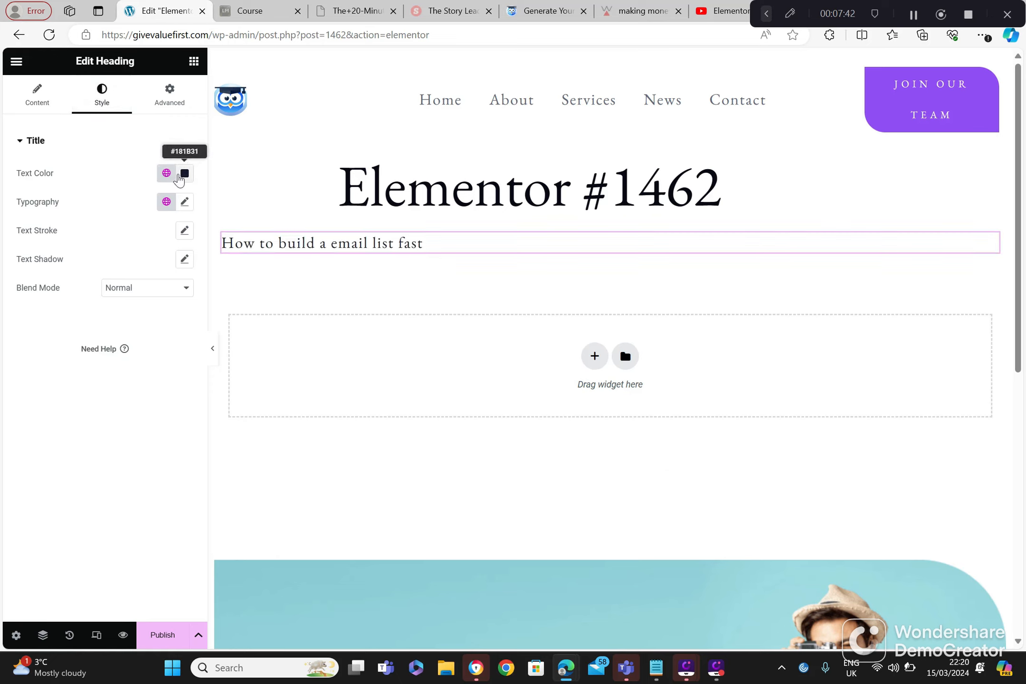
click(167, 174)
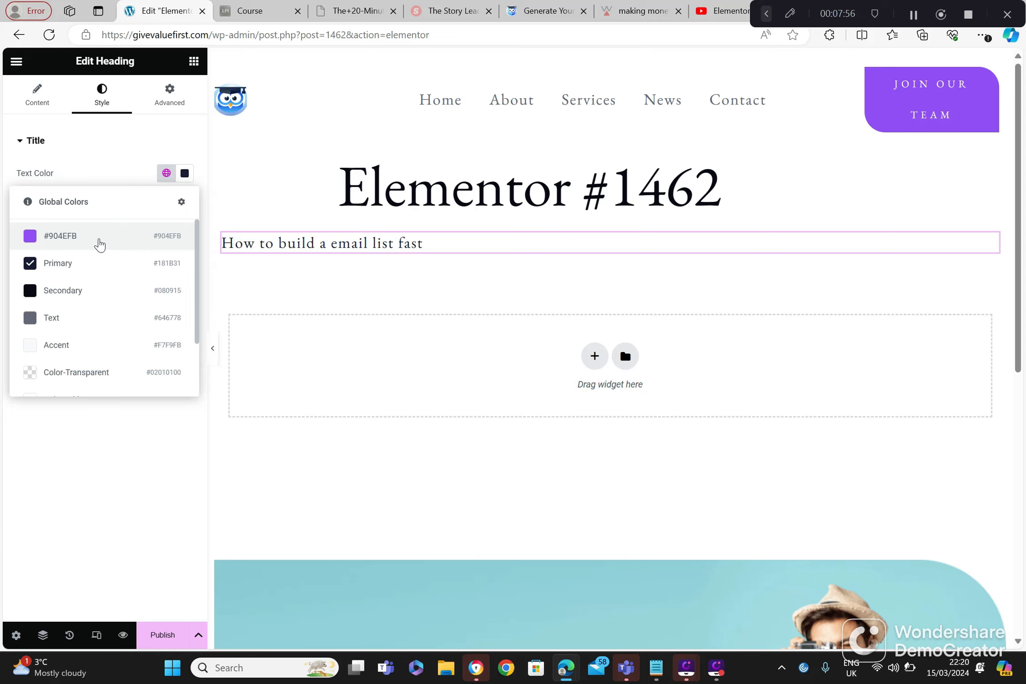
click(99, 244)
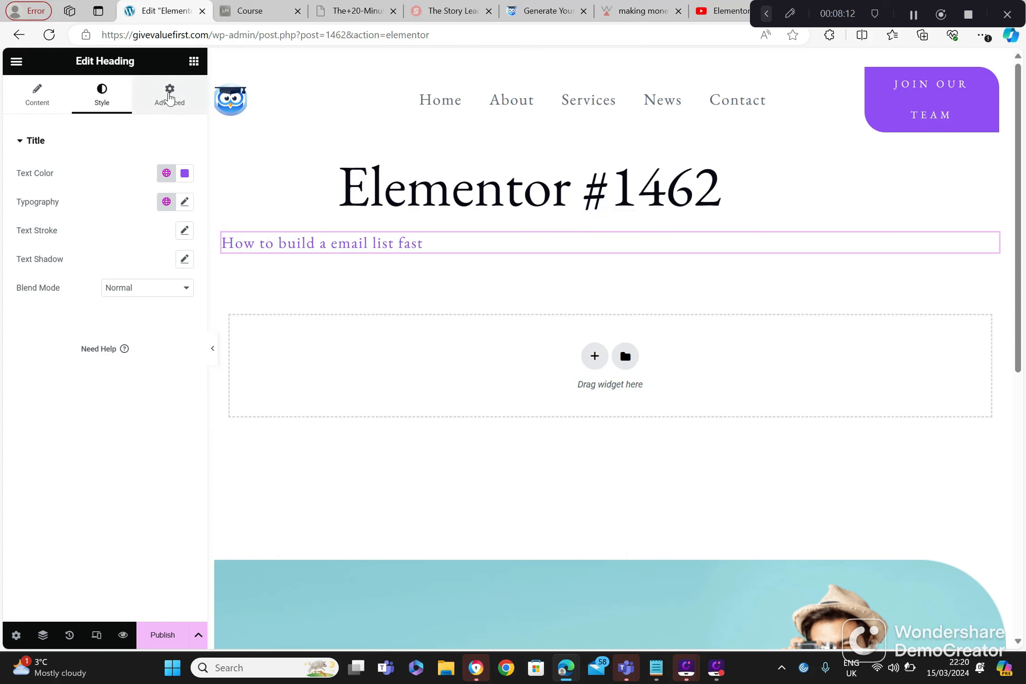
Step: Set the heading's layout width to Full Width (100%)
click(170, 96)
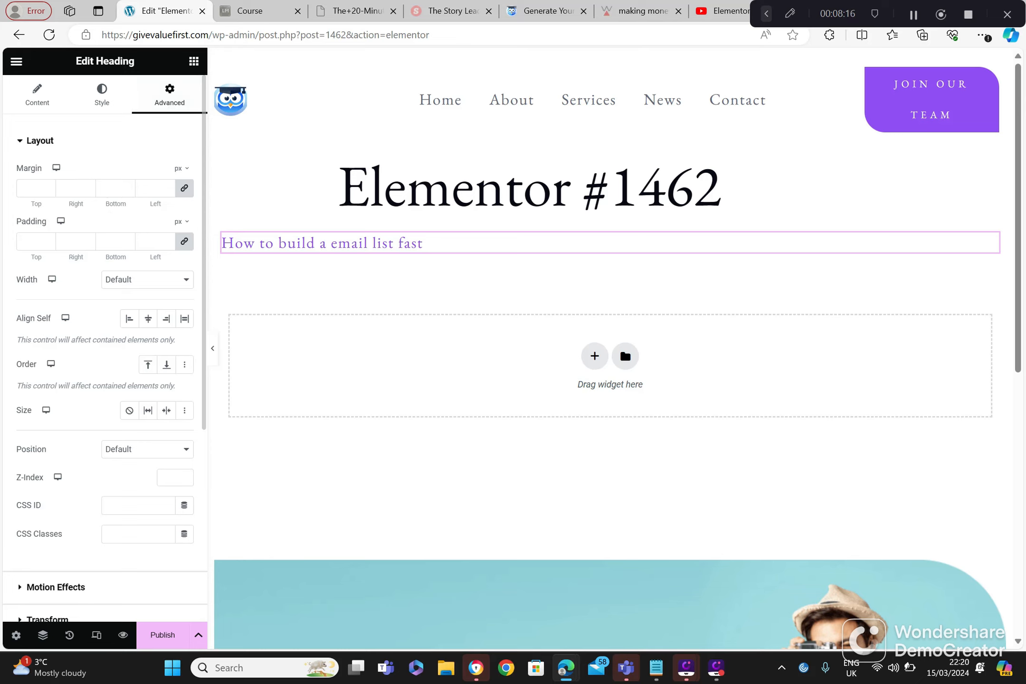
click(121, 286)
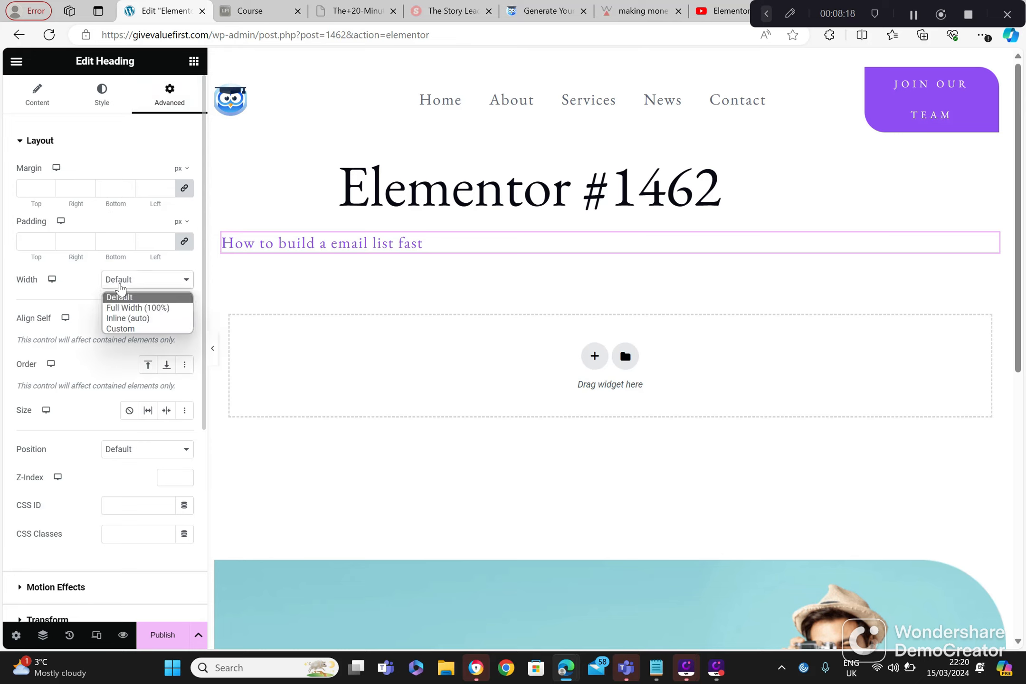
click(126, 308)
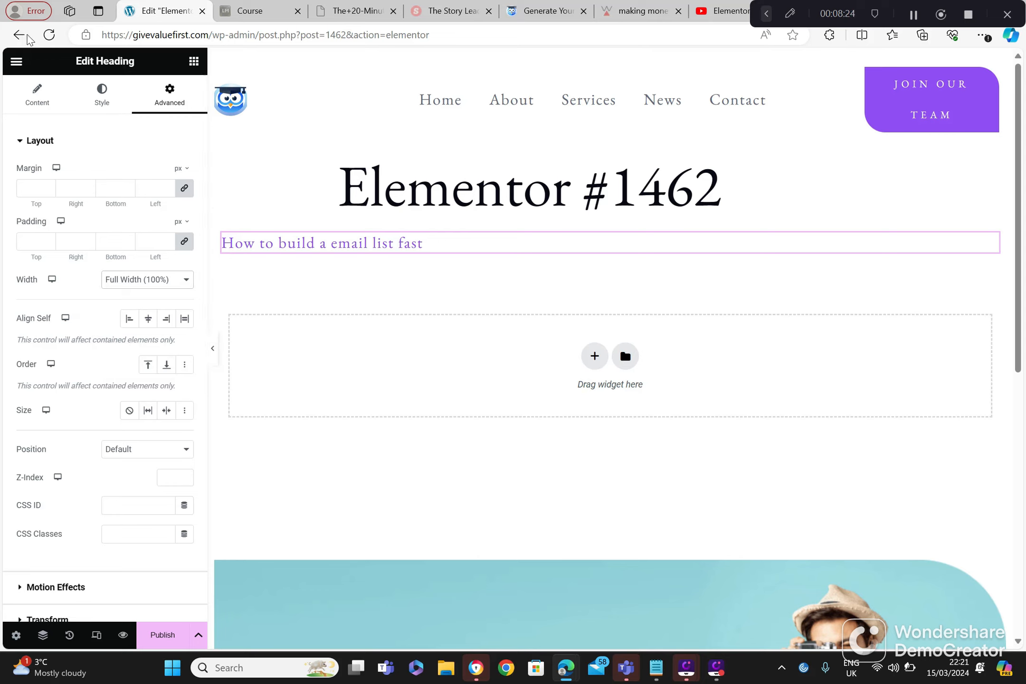
Step: Leave the heading page without saving and create another page from Elementor's Getting Started screen
click(19, 35)
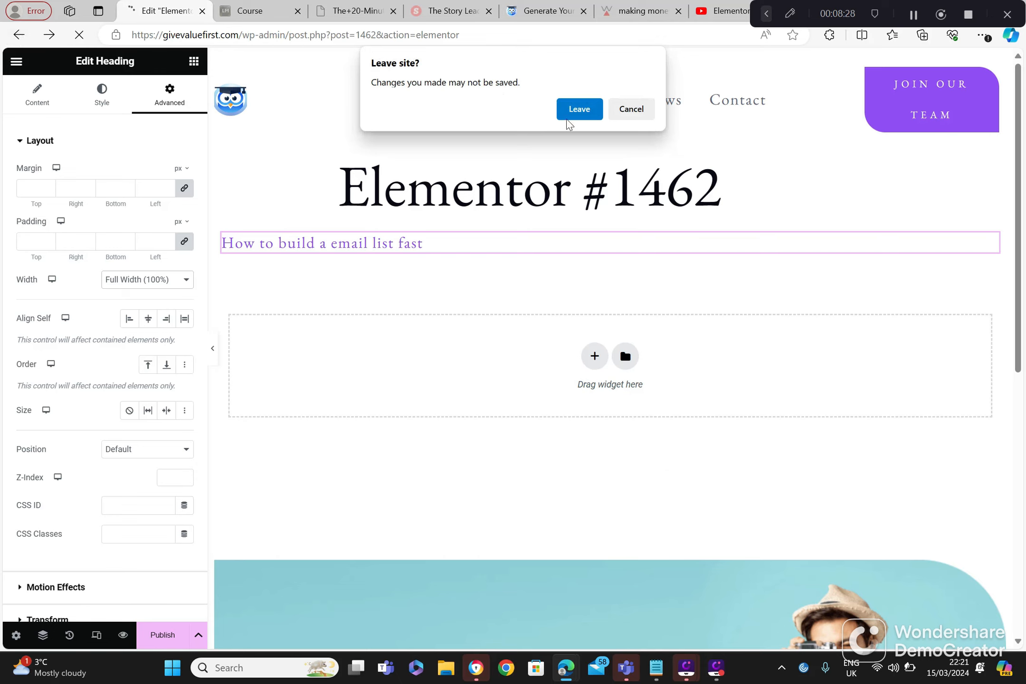
click(581, 109)
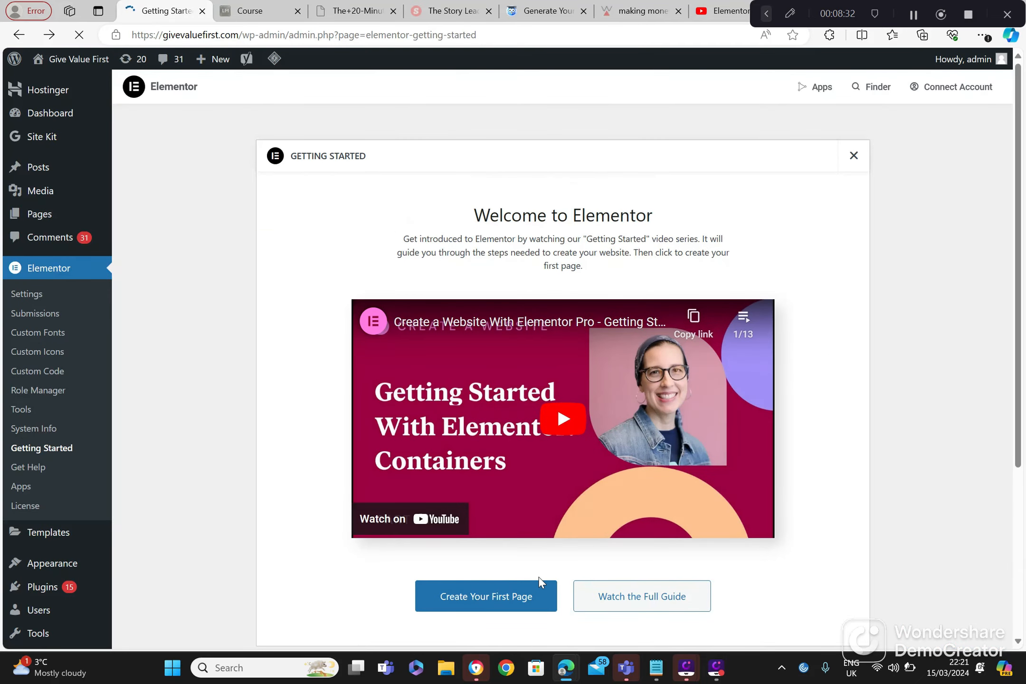
click(529, 596)
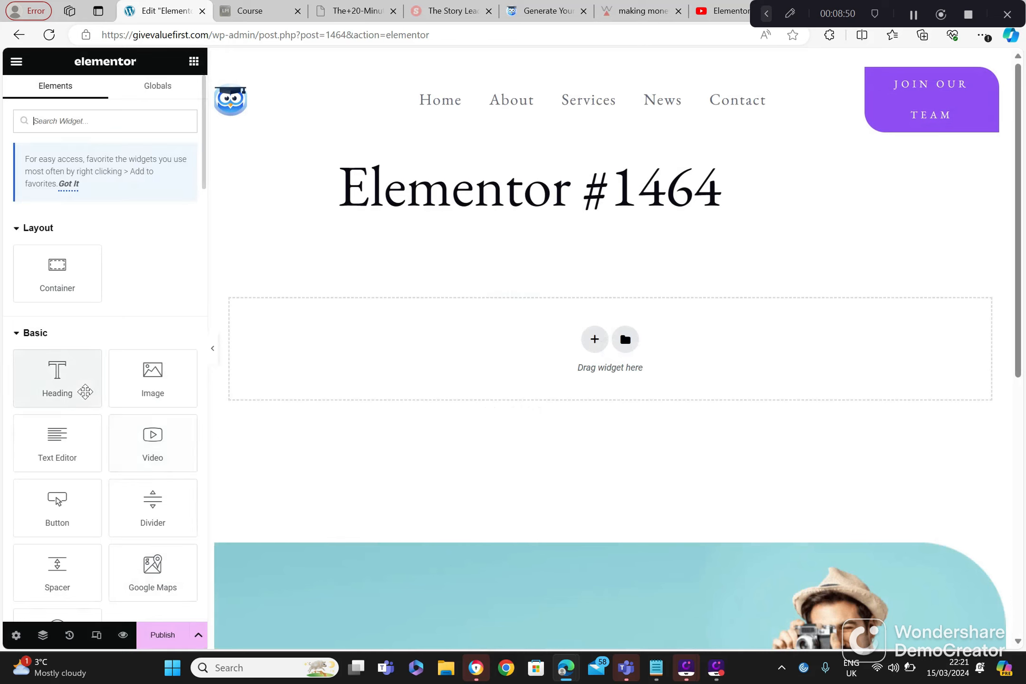
Step: Add a Button widget to the new Elementor #1464 page
drag(71, 508, 350, 371)
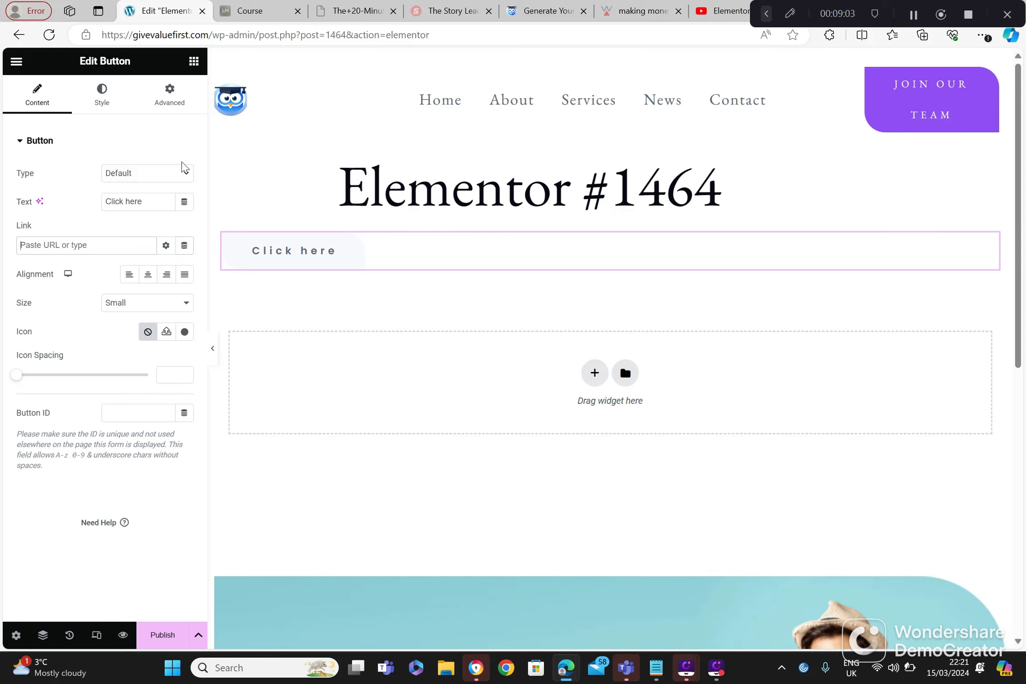
Step: Check the available button types, keep Default, and change the button's text to "Get started now"
click(137, 180)
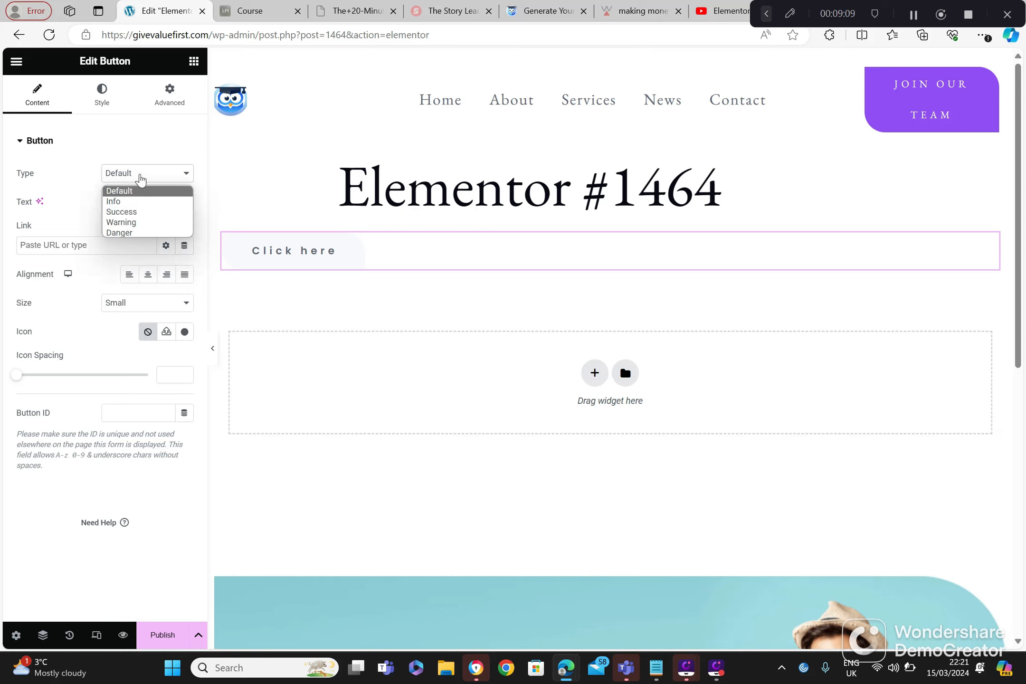
click(140, 178)
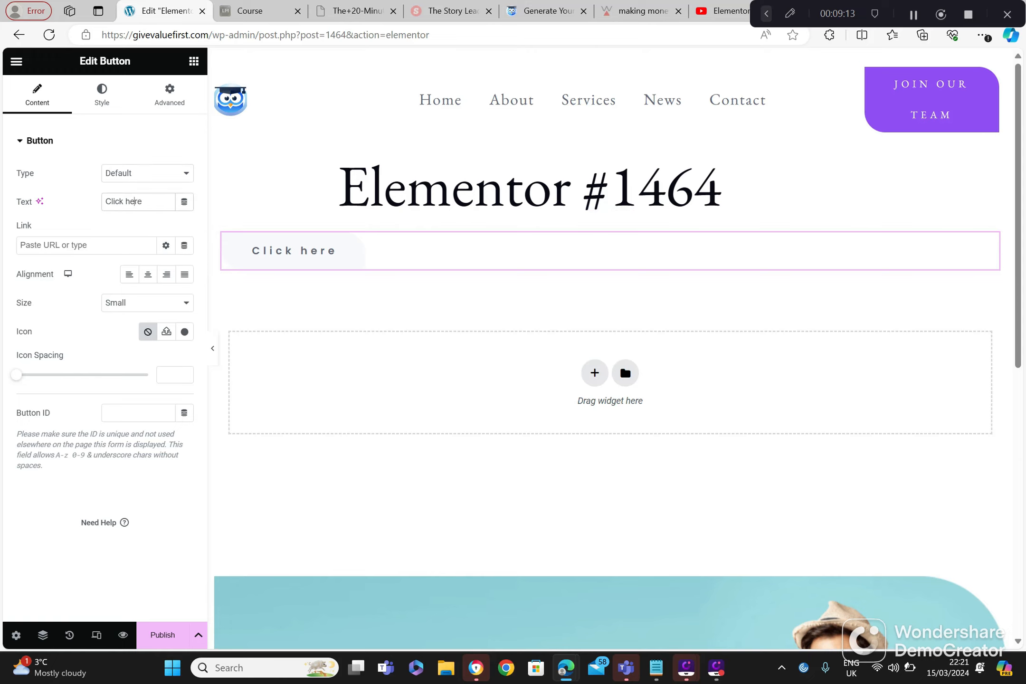
drag(152, 202, 99, 211)
key(BackSpace)
text(Get started now)
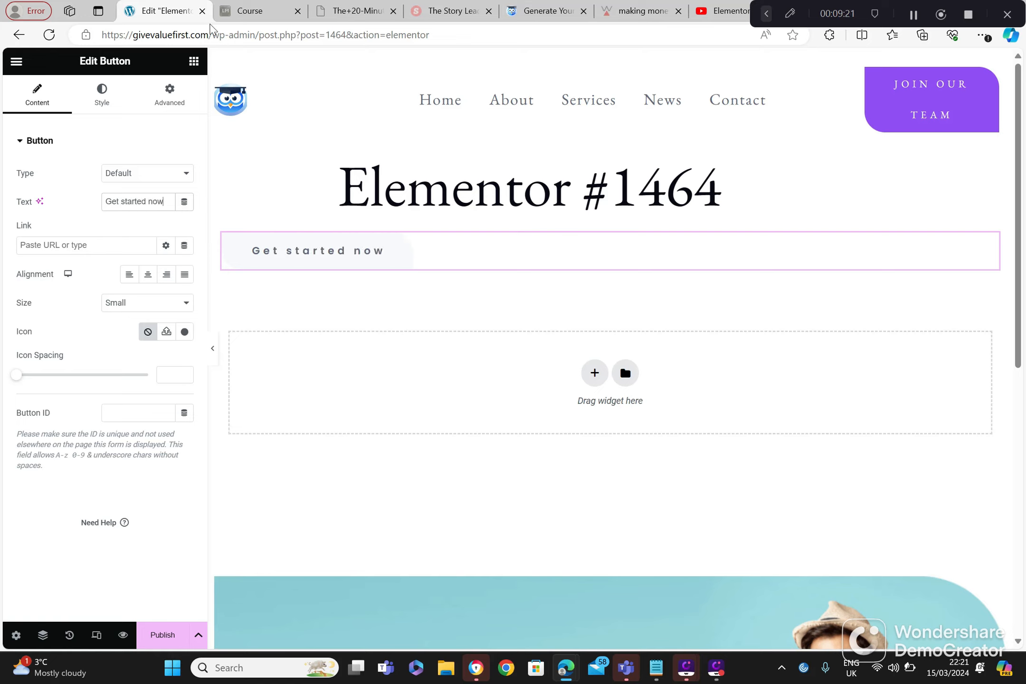
Step: Copy the copywriters-playbook course page's address from the Course tab and paste it as the button's link
click(247, 10)
click(277, 35)
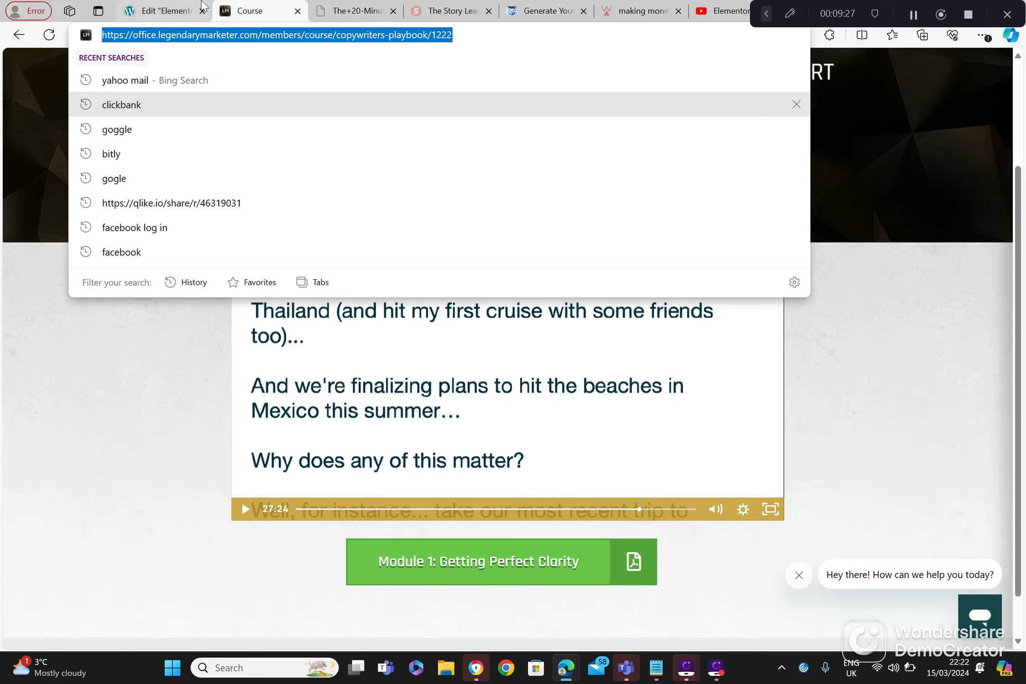
click(162, 11)
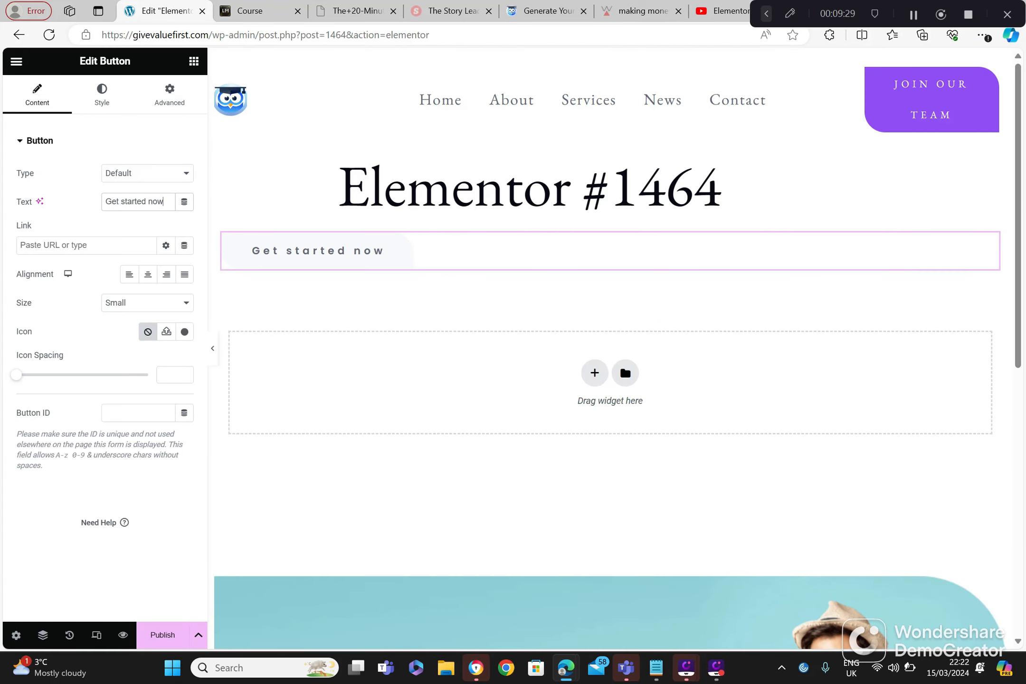
key(ctrl+v)
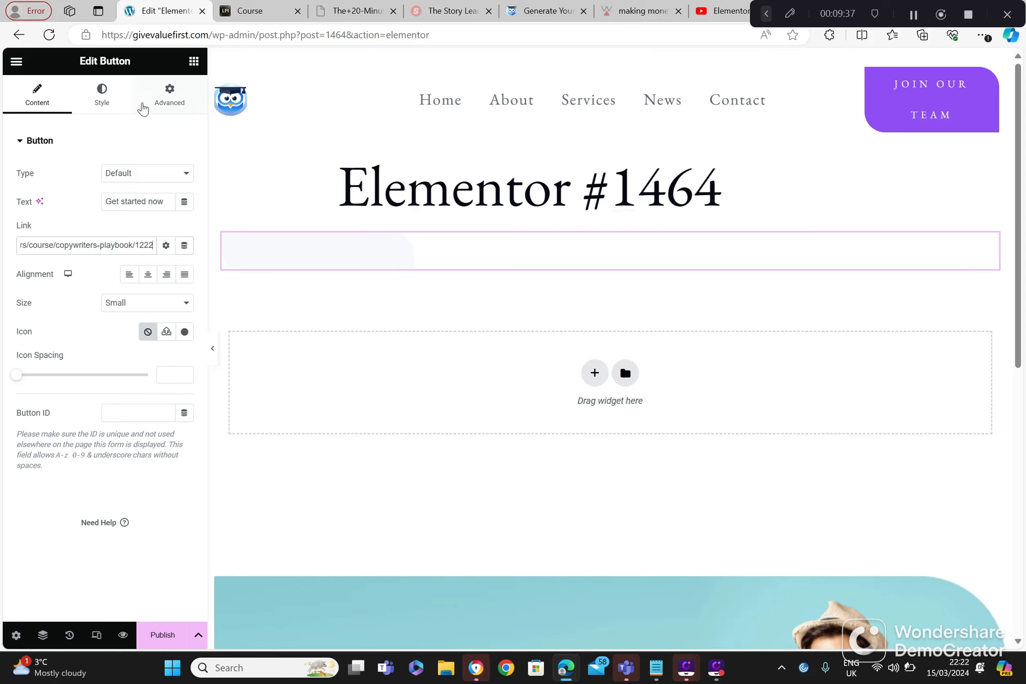
Step: Leave the button page without saving and create a new page from Elementor's Getting Started screen
click(19, 35)
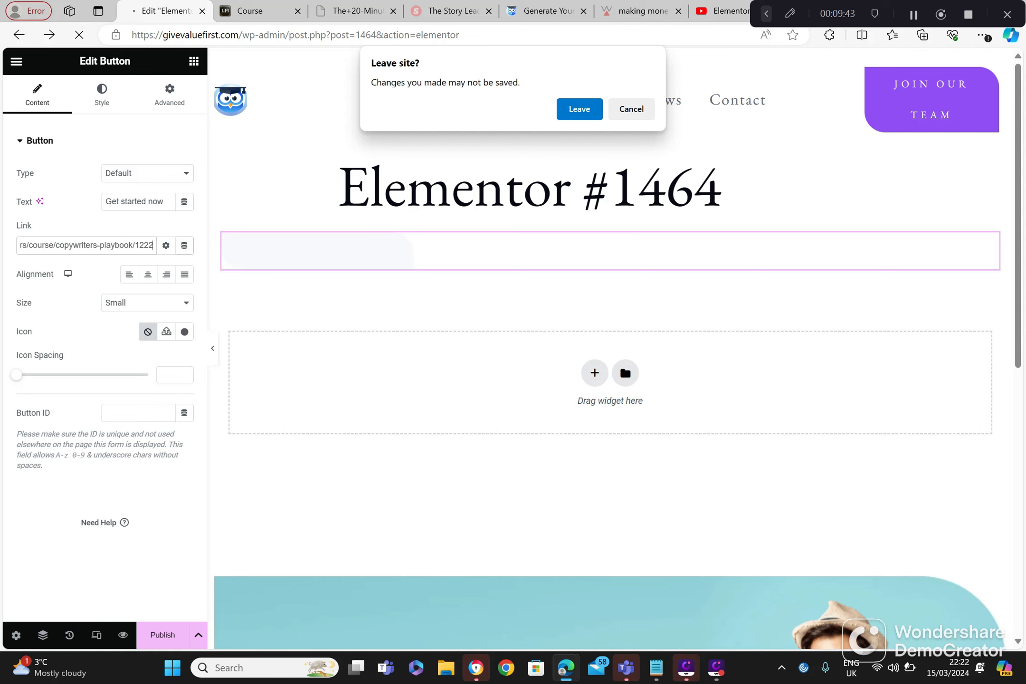
click(574, 118)
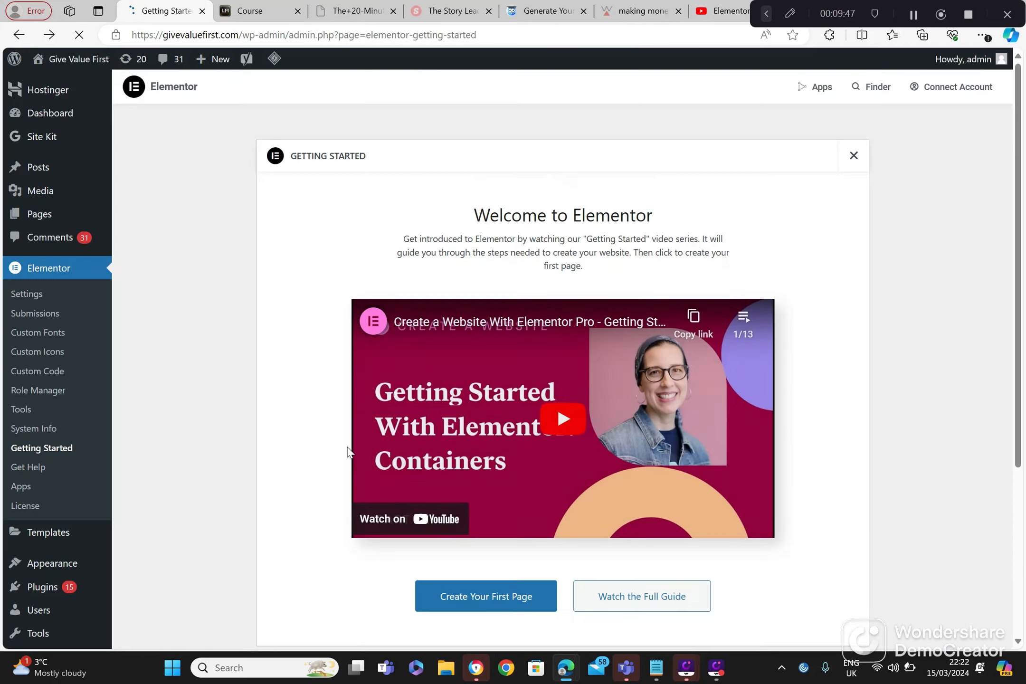
click(458, 596)
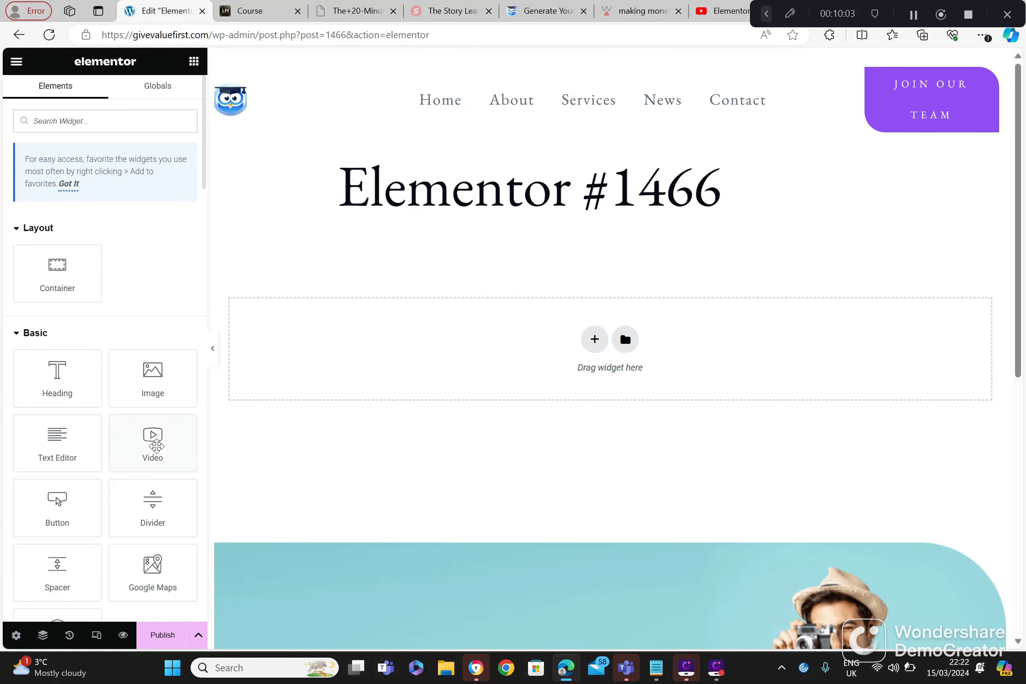
Step: Add an Image widget to the Elementor #1466 page and set its image size to Thumbnail - 150 x 150
drag(152, 385, 336, 374)
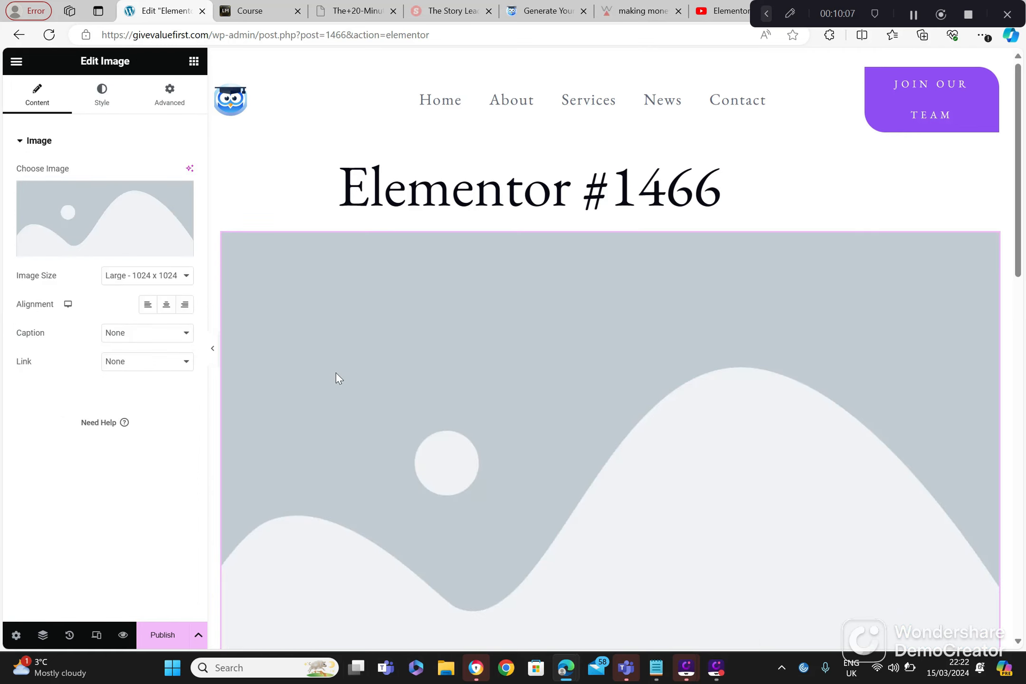
click(185, 276)
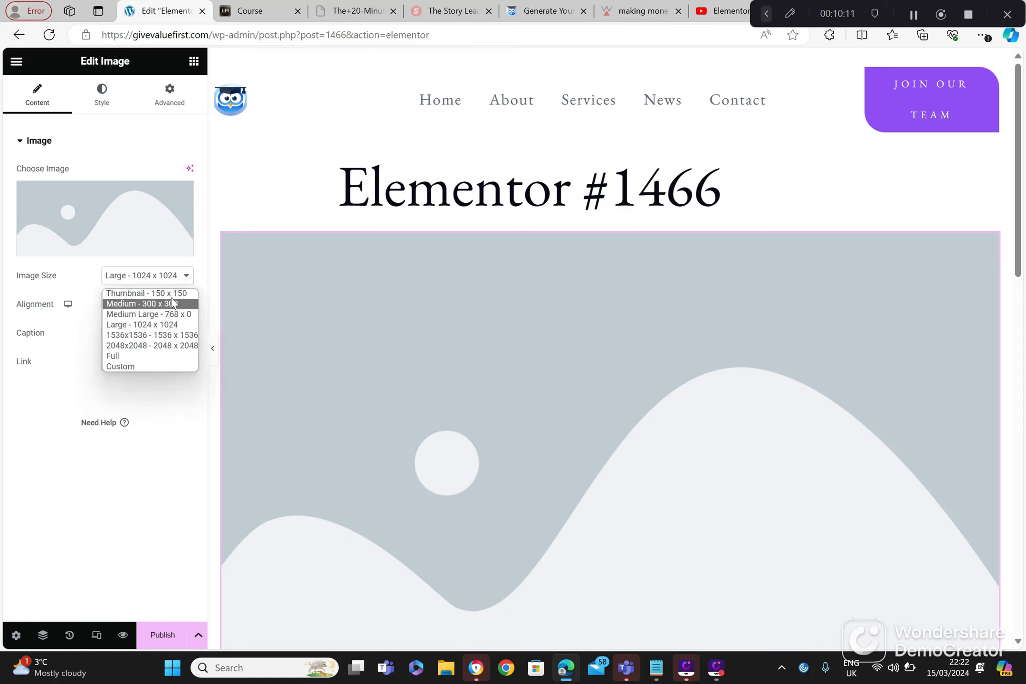
click(173, 293)
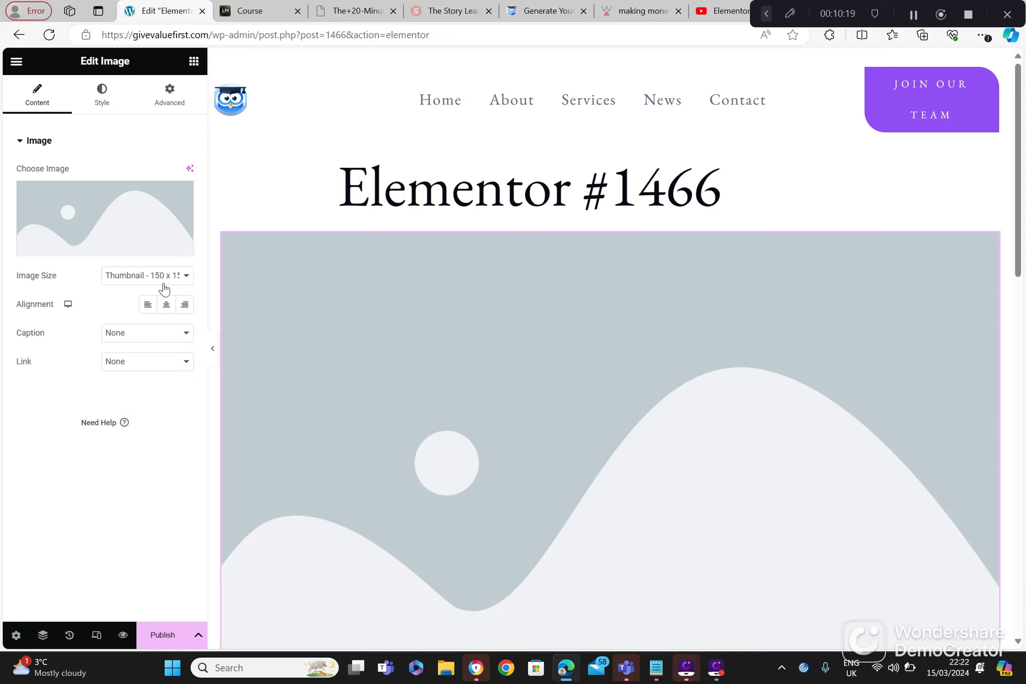
click(162, 282)
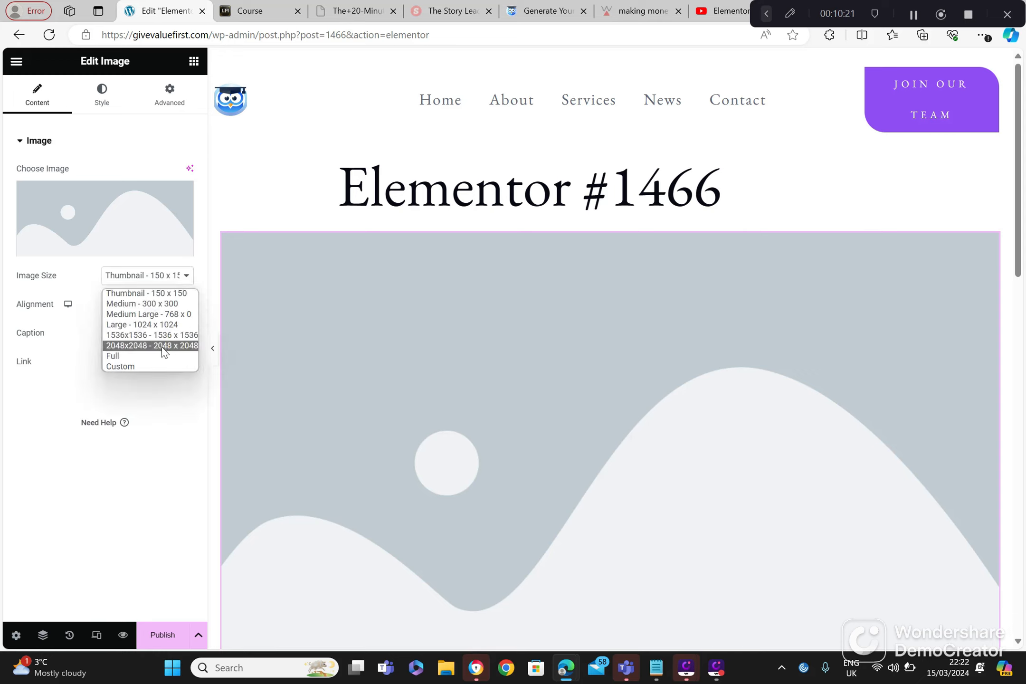
mouse_move(96, 228)
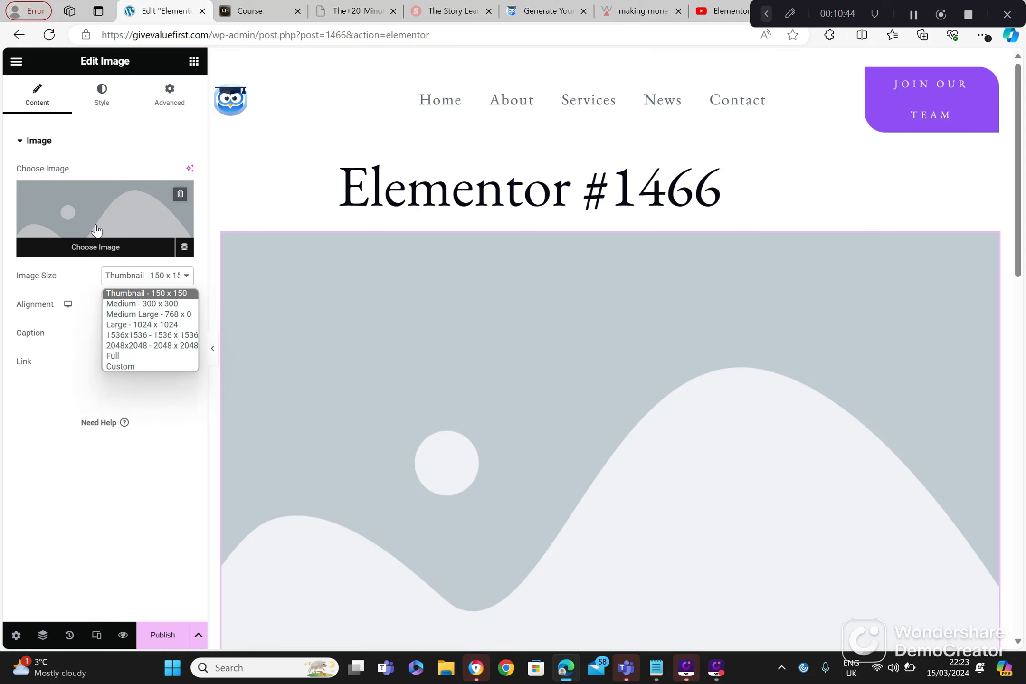
Step: Leave the image page without saving and create another page from Elementor's Getting Started screen
click(19, 35)
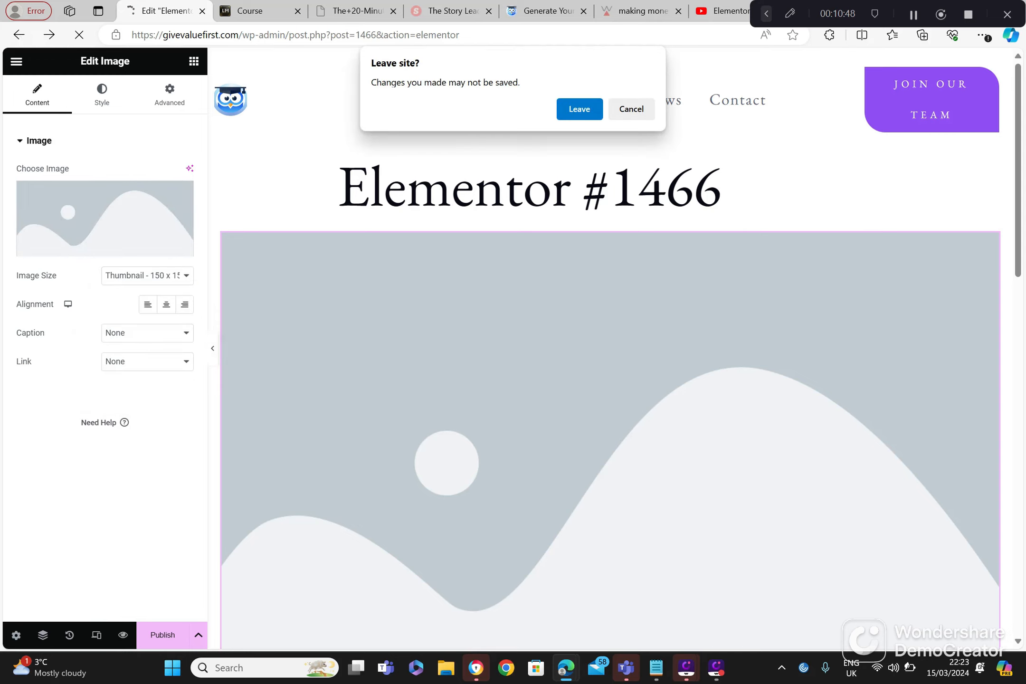
click(577, 109)
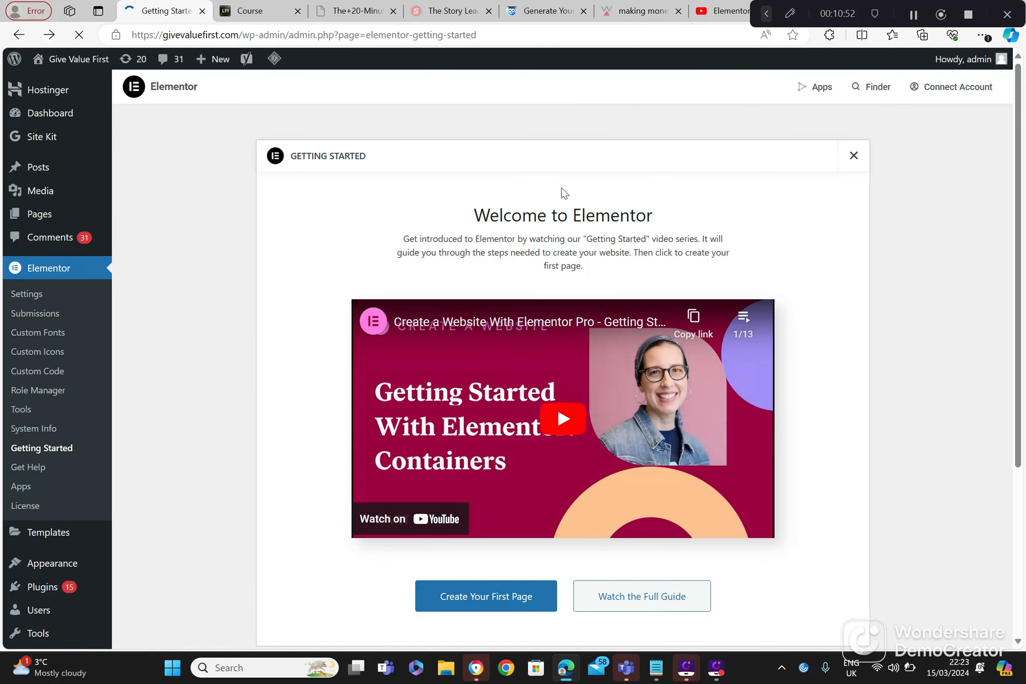
click(497, 611)
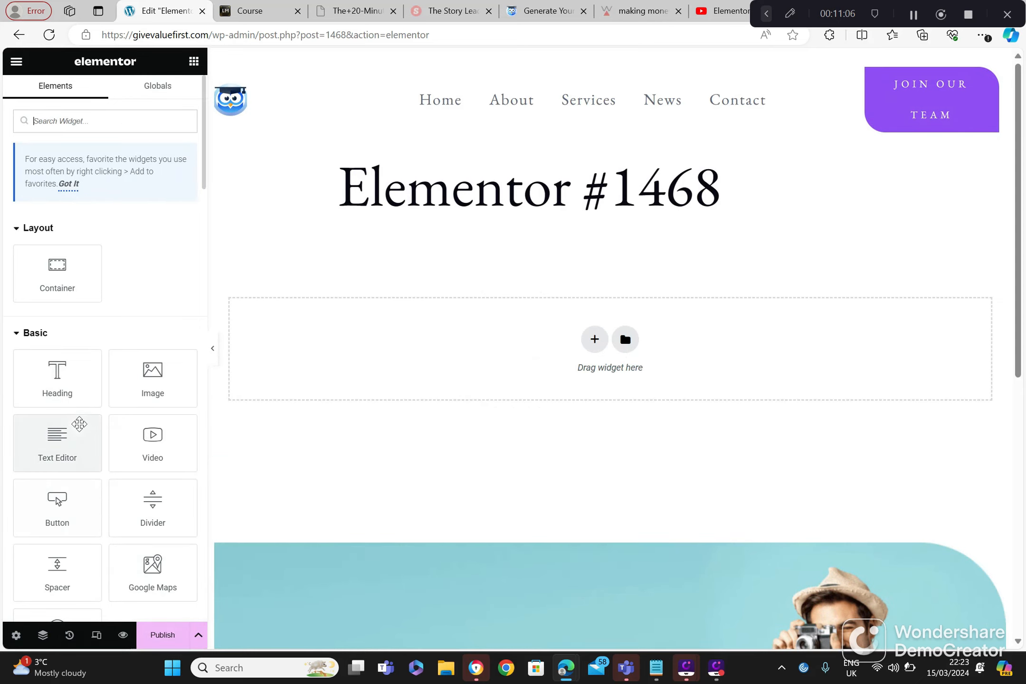
Step: Add a Text Editor widget to the Elementor #1468 page and place the cursor after its placeholder text
click(65, 440)
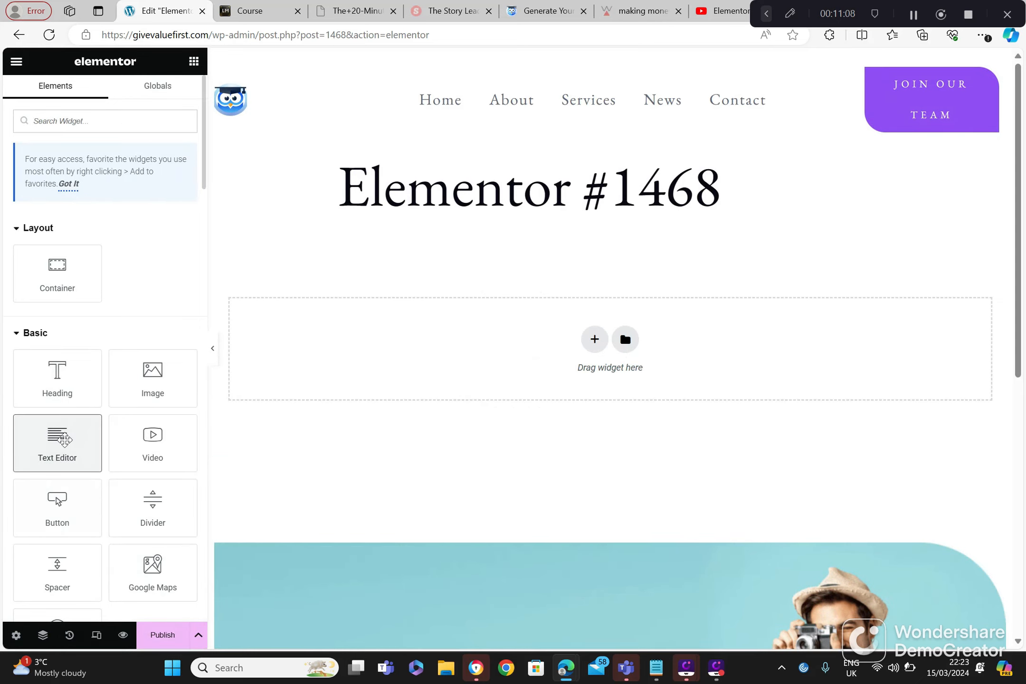
drag(65, 440, 220, 391)
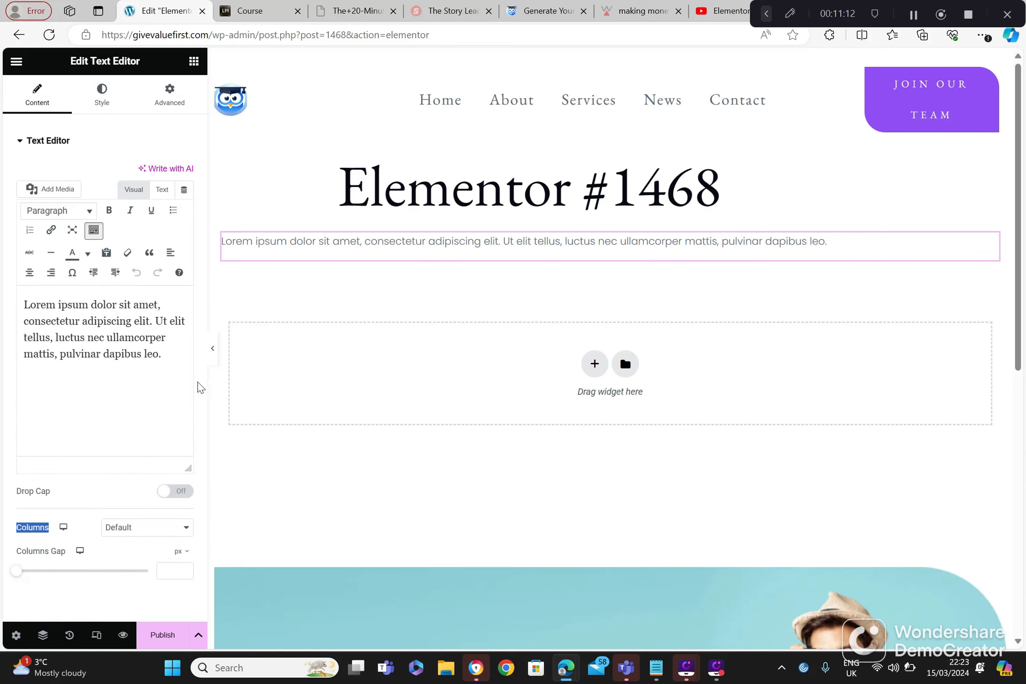
click(162, 355)
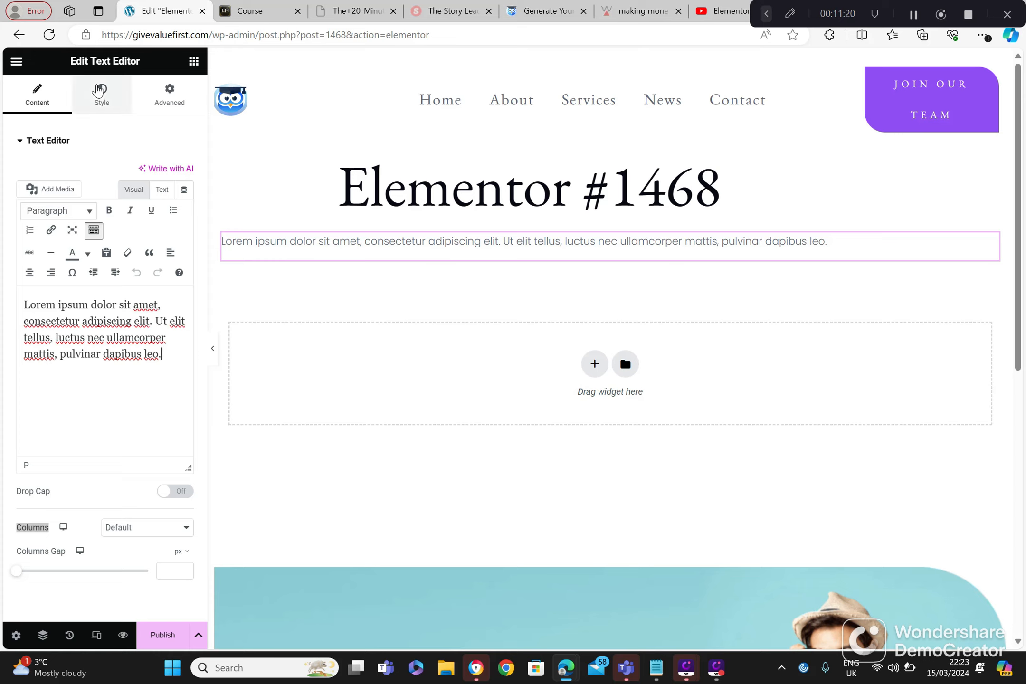
Step: Leave the text editor page without saving and create a further page from Elementor's Getting Started screen
click(18, 35)
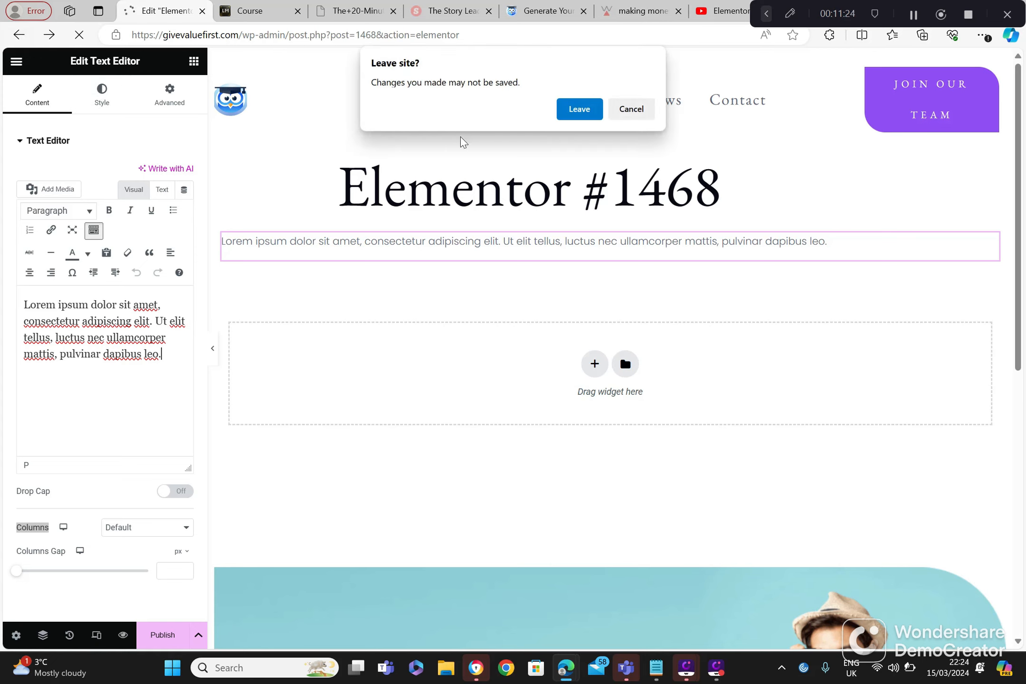
click(569, 118)
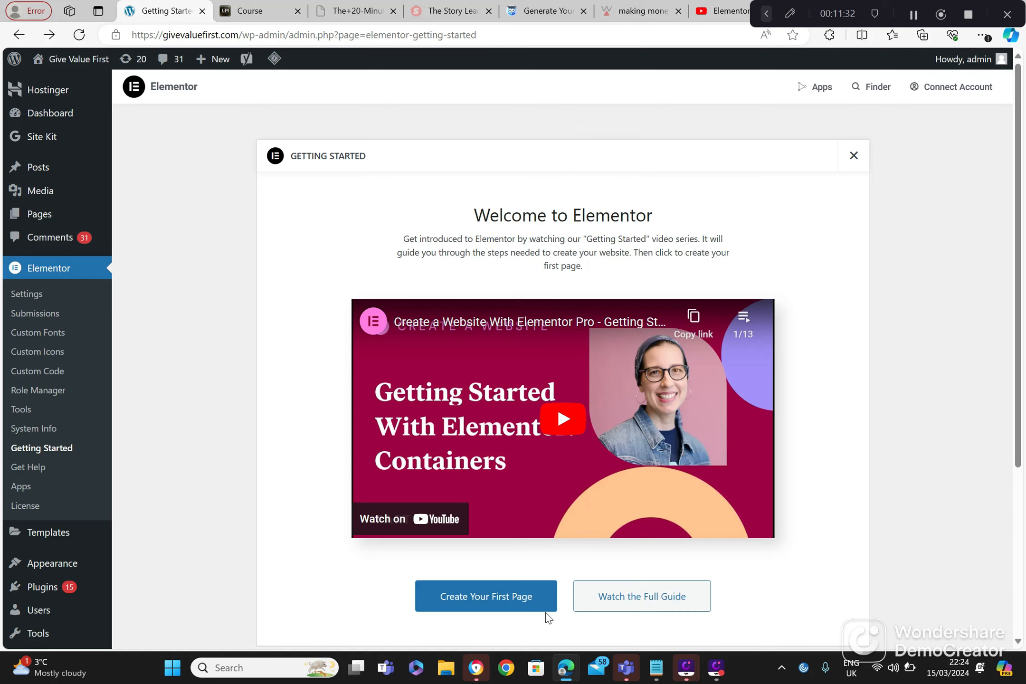
click(525, 610)
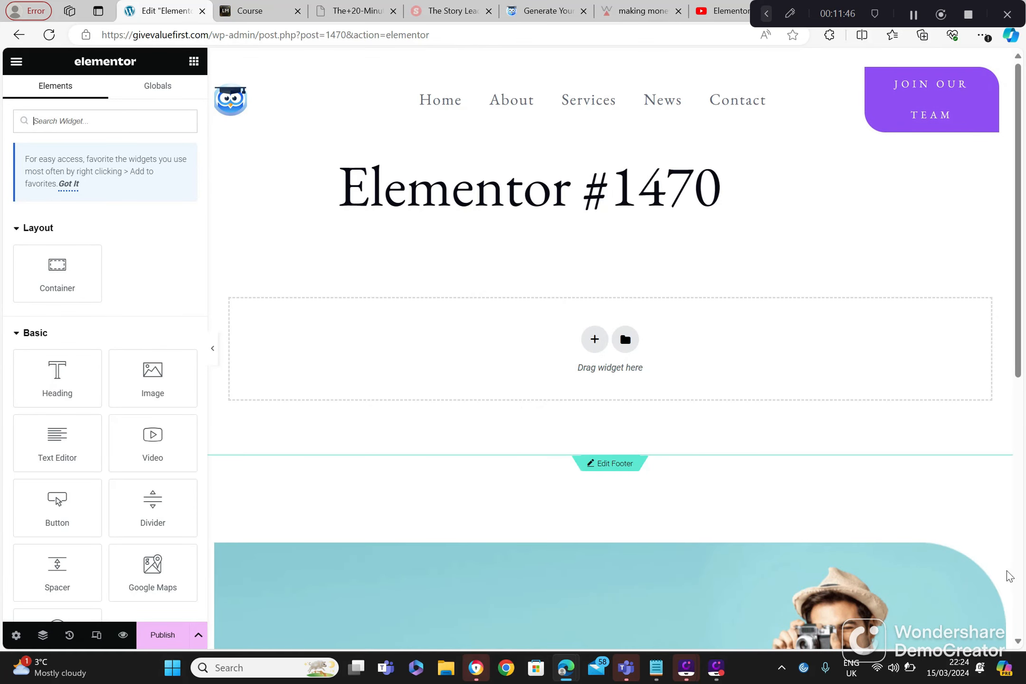
Step: Try to add a Testimonial widget from the General widgets to the Elementor #1470 page
scroll(1018, 641, down, 2)
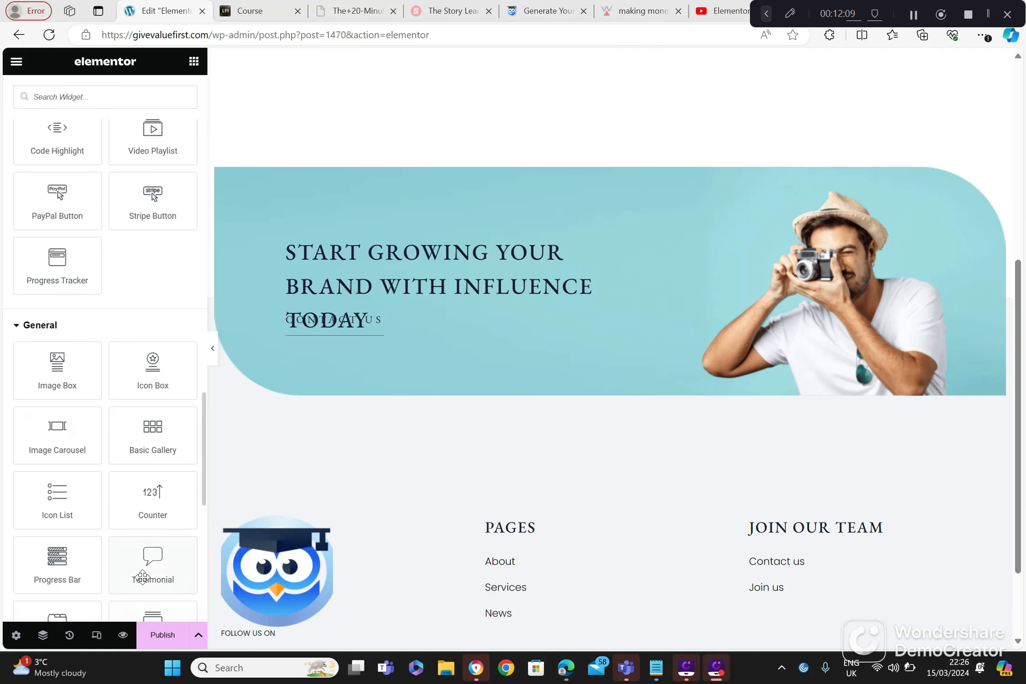
drag(153, 559, 247, 447)
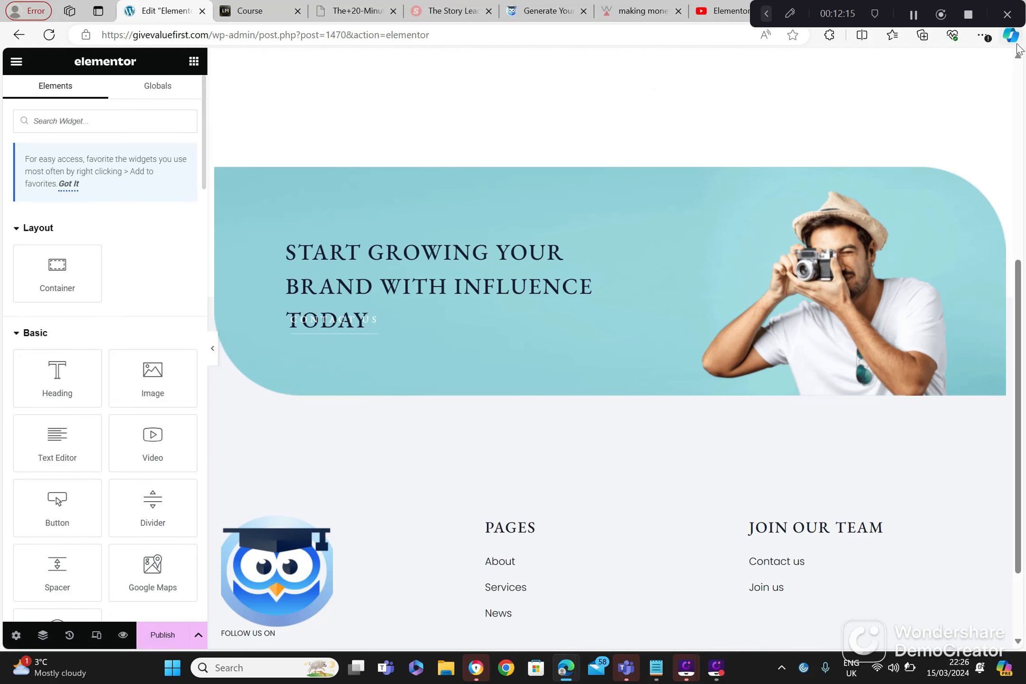
click(1015, 100)
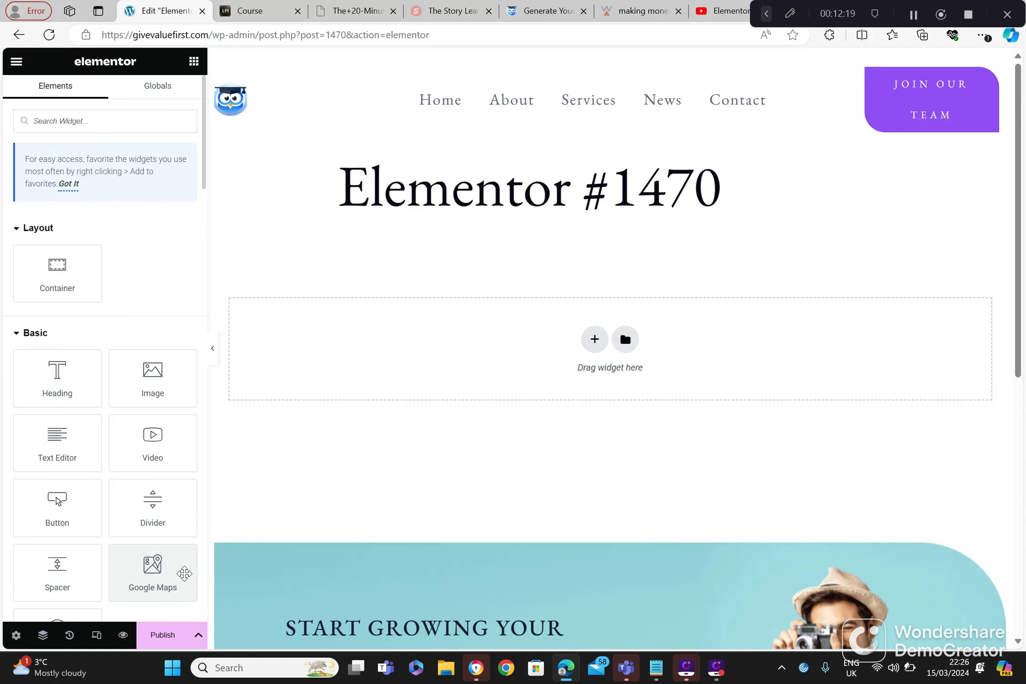
Step: Look through the Pro widgets in the widget list, from Loop Grid down to Progress Tracker
key(Down)
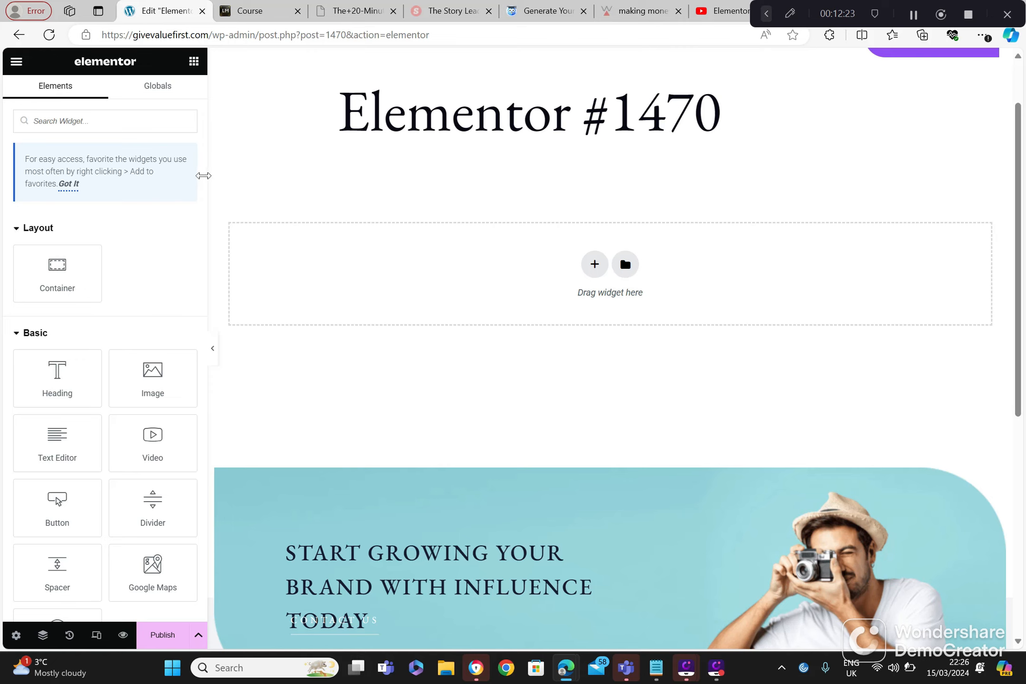
drag(206, 199, 206, 352)
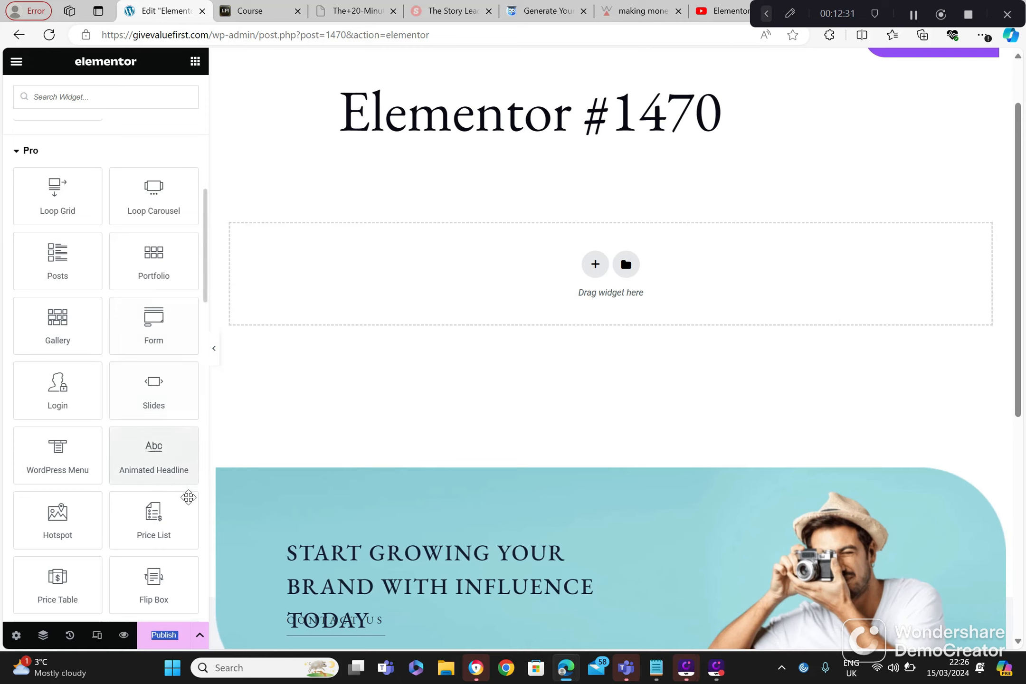
scroll(188, 497, down, 6)
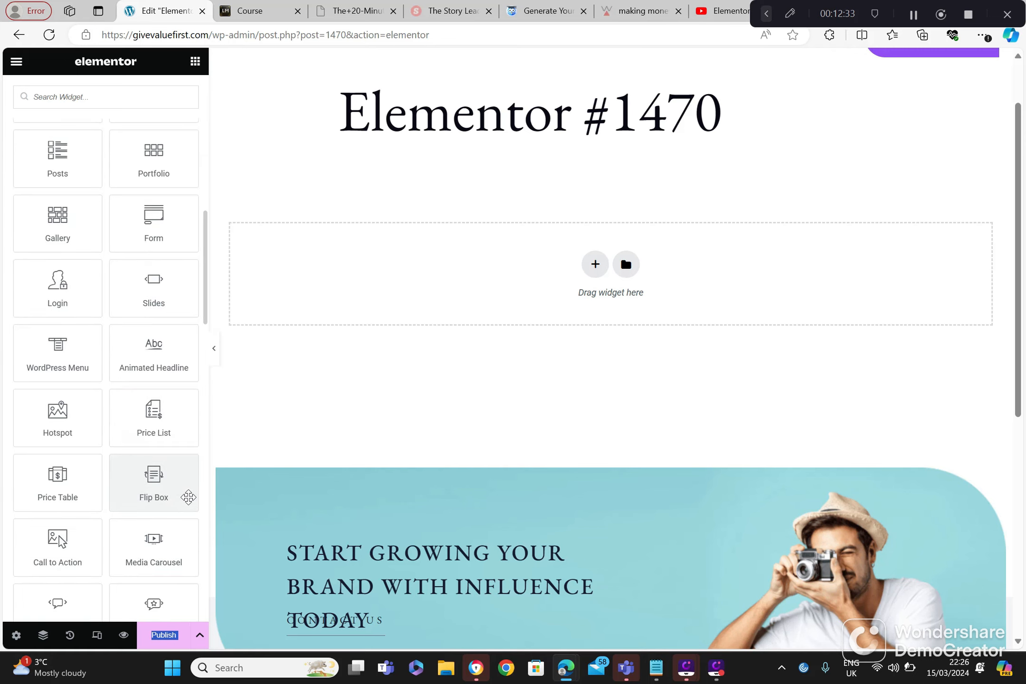
scroll(188, 497, down, 1)
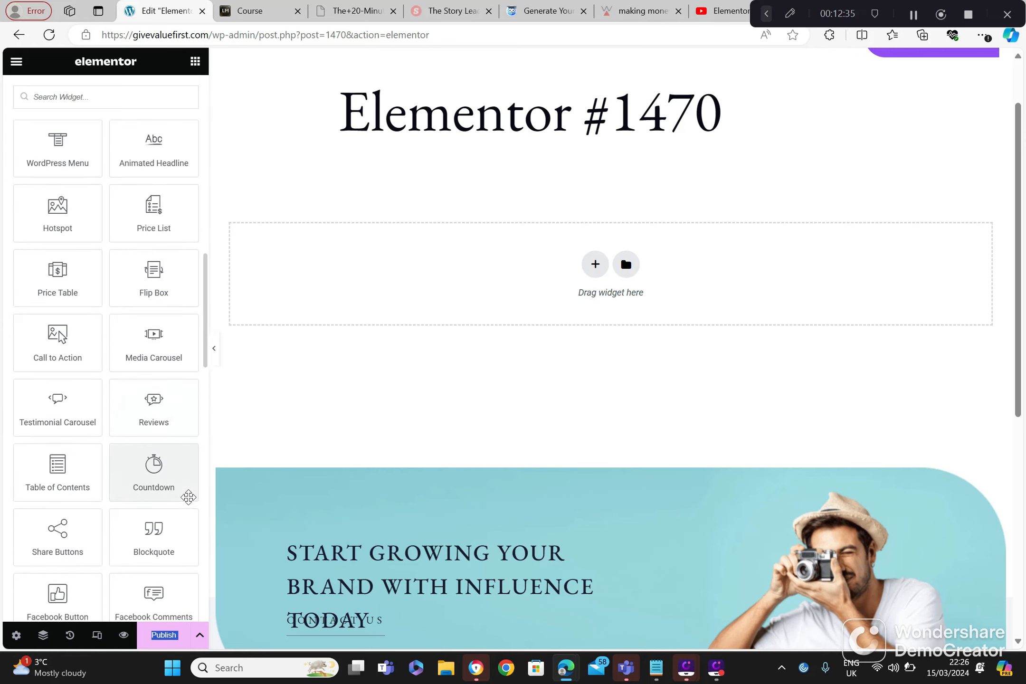
scroll(188, 497, down, 4)
scroll(188, 497, down, 4)
scroll(188, 497, down, 3)
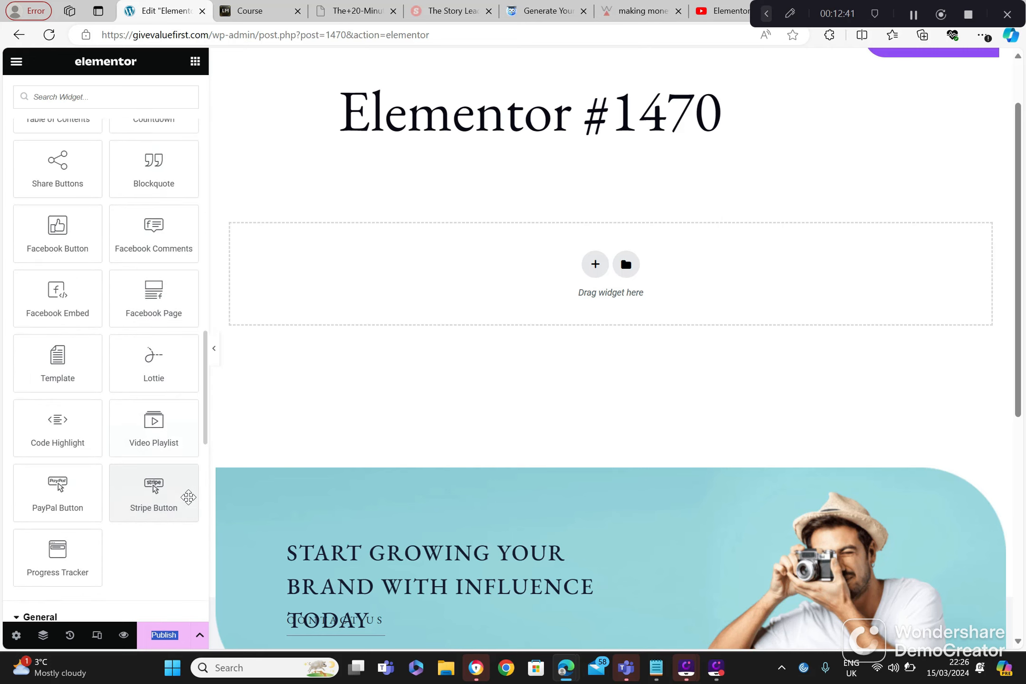
scroll(188, 497, down, 1)
scroll(188, 497, up, 2)
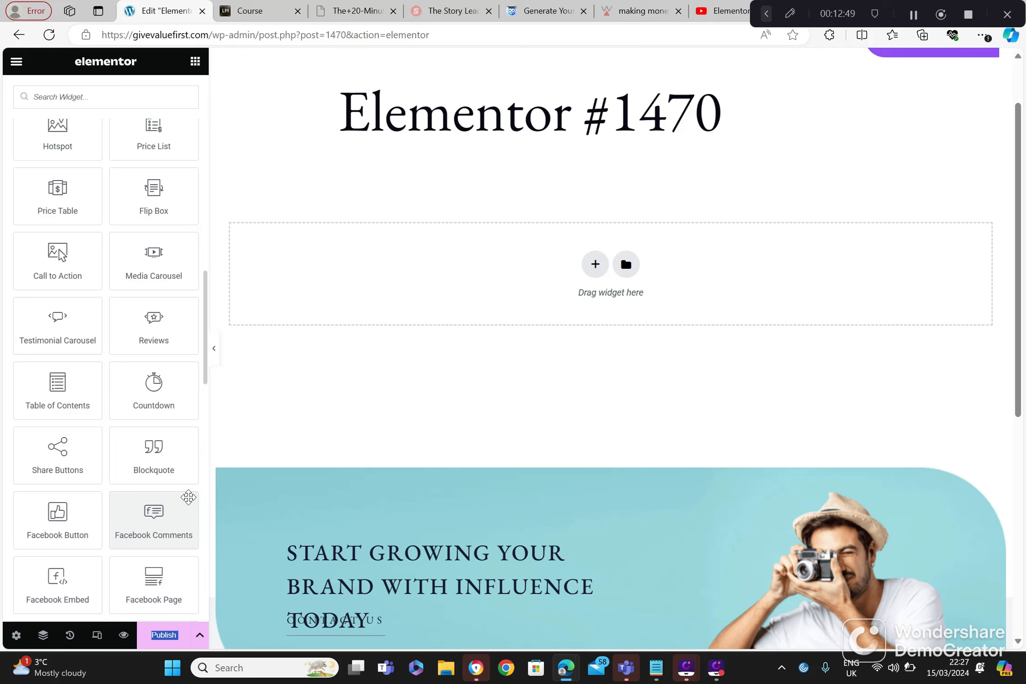
scroll(188, 497, up, 3)
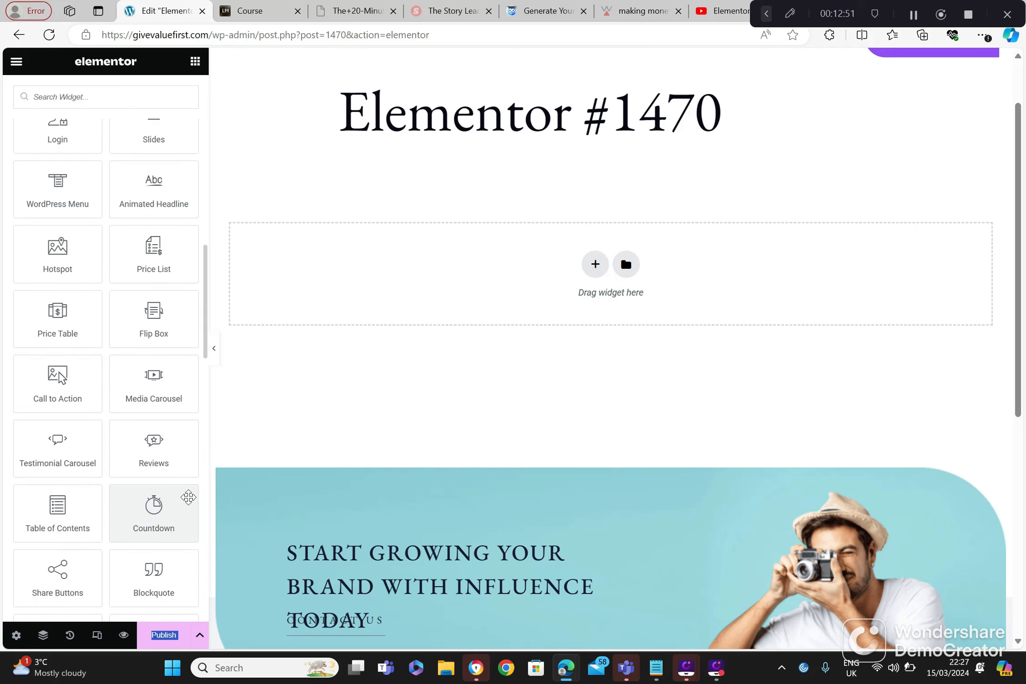
scroll(188, 497, up, 2)
scroll(188, 497, down, 3)
scroll(188, 497, down, 6)
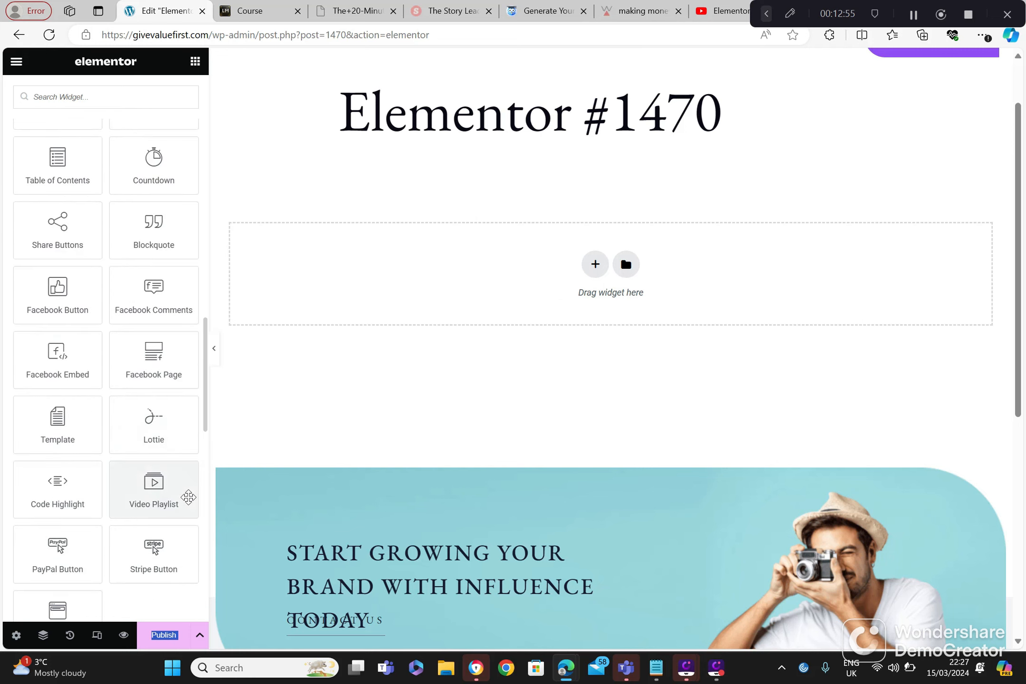
scroll(188, 497, down, 2)
scroll(188, 496, down, 3)
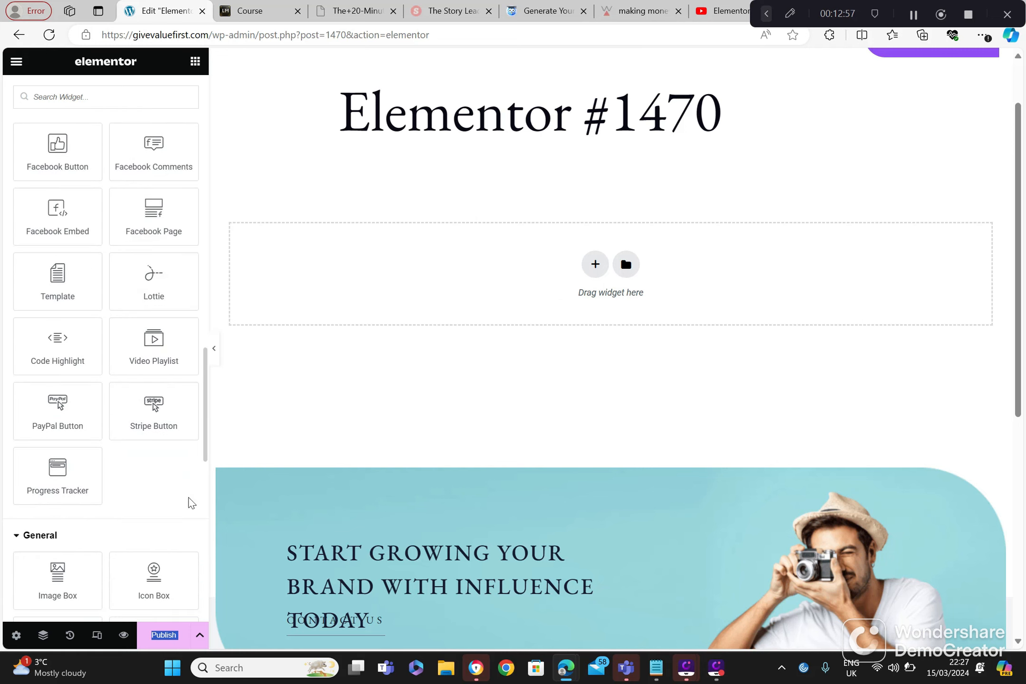
Step: Add a Testimonial widget from the General widgets to the Elementor #1470 page and open it for editing
scroll(188, 497, down, 4)
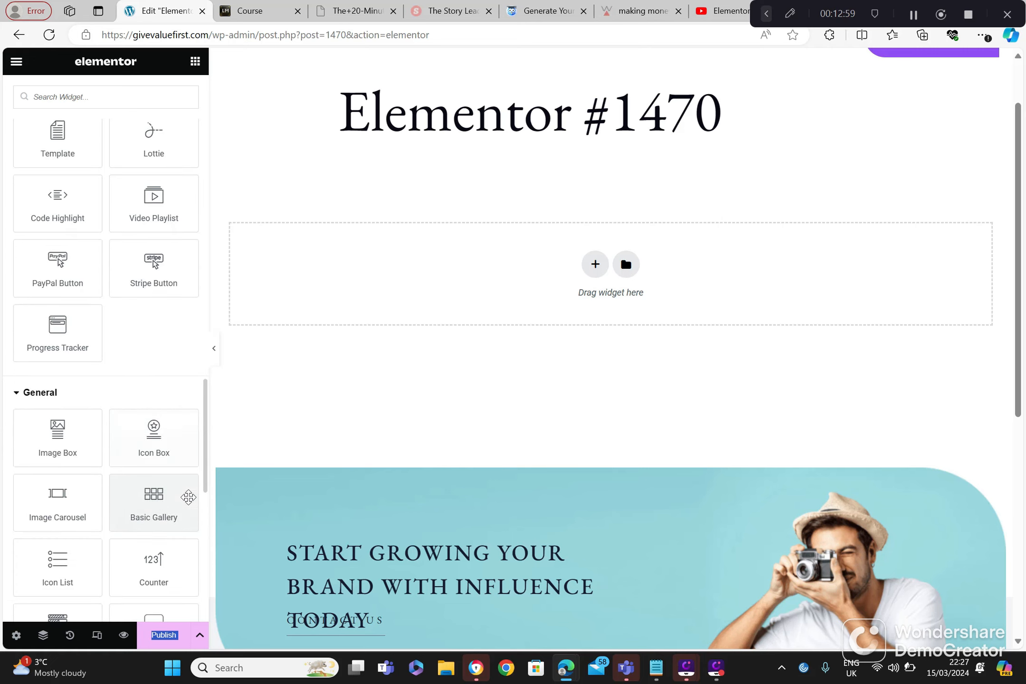
scroll(188, 497, down, 2)
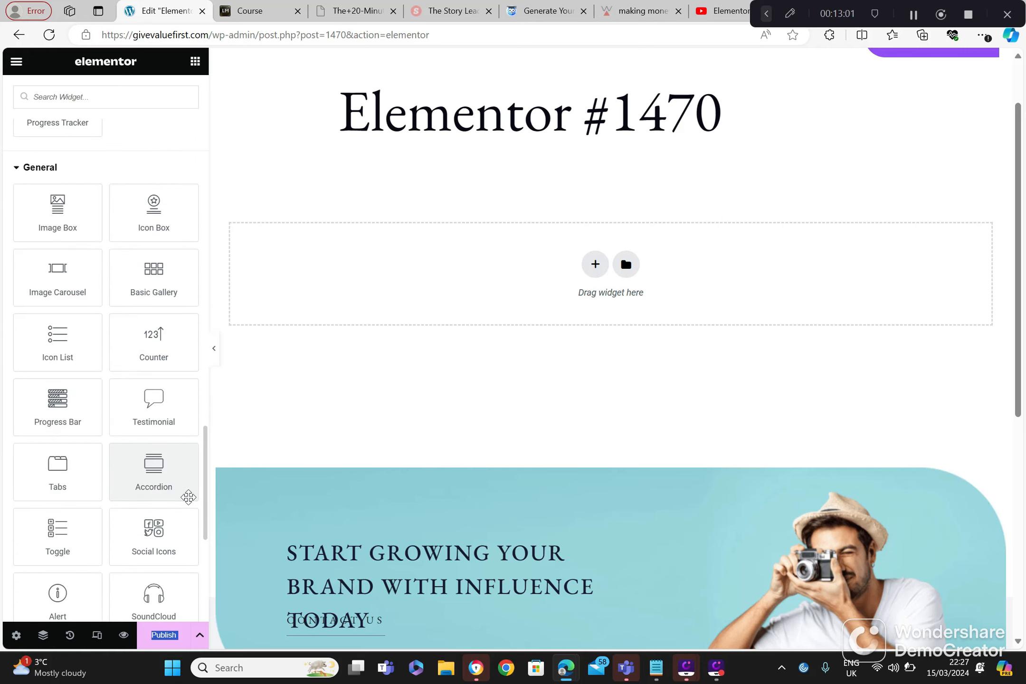
drag(153, 406, 323, 350)
drag(160, 411, 396, 272)
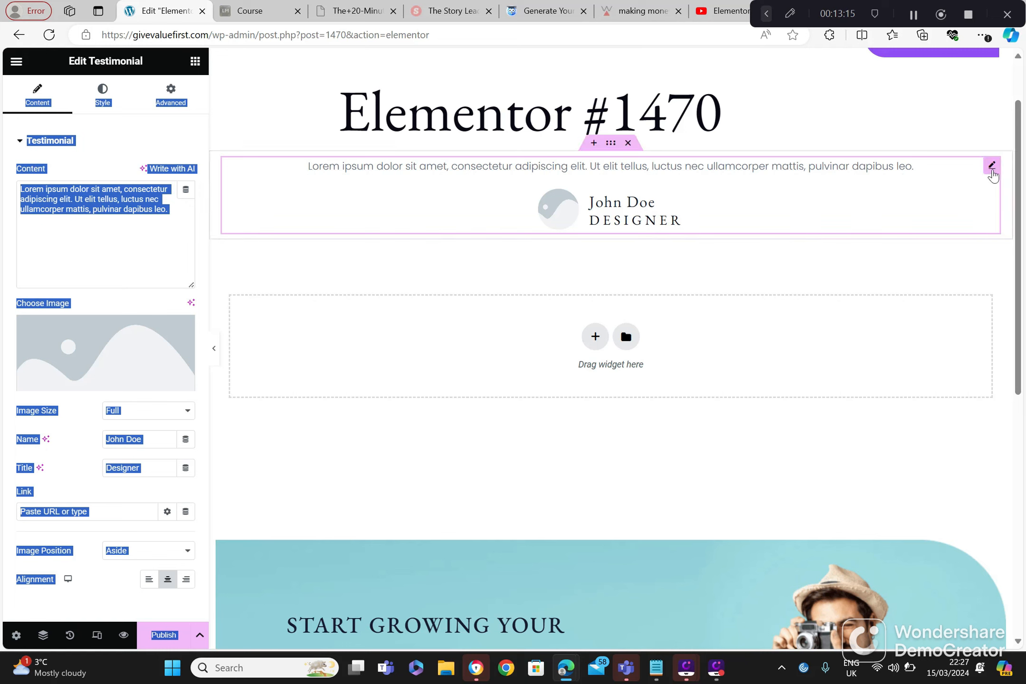
click(992, 170)
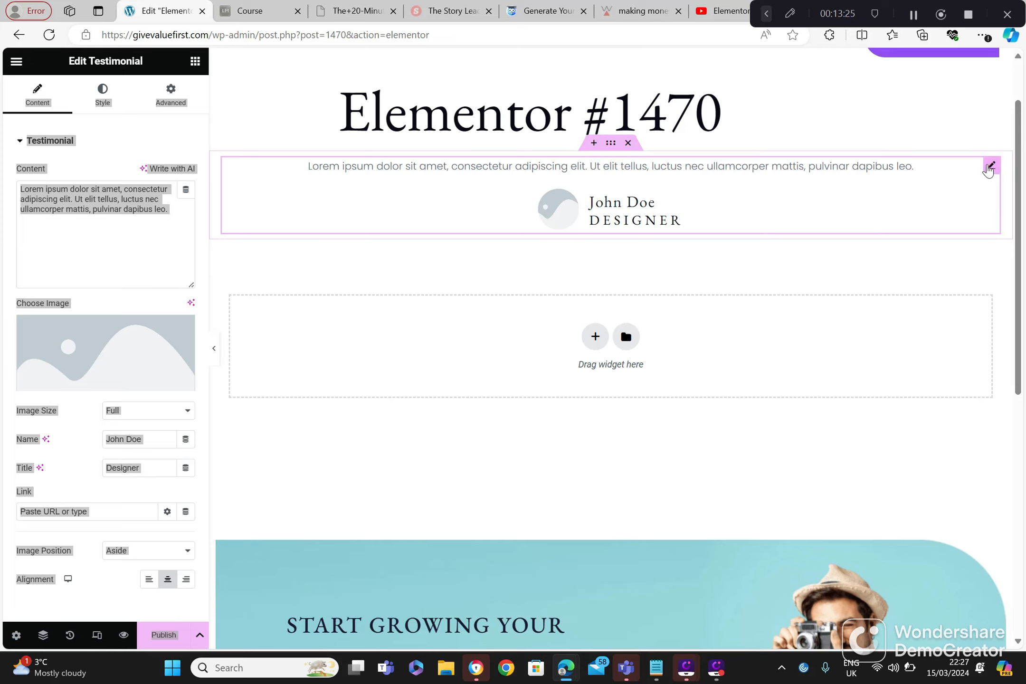
Step: Delete all the placeholder text from the testimonial's content
click(922, 165)
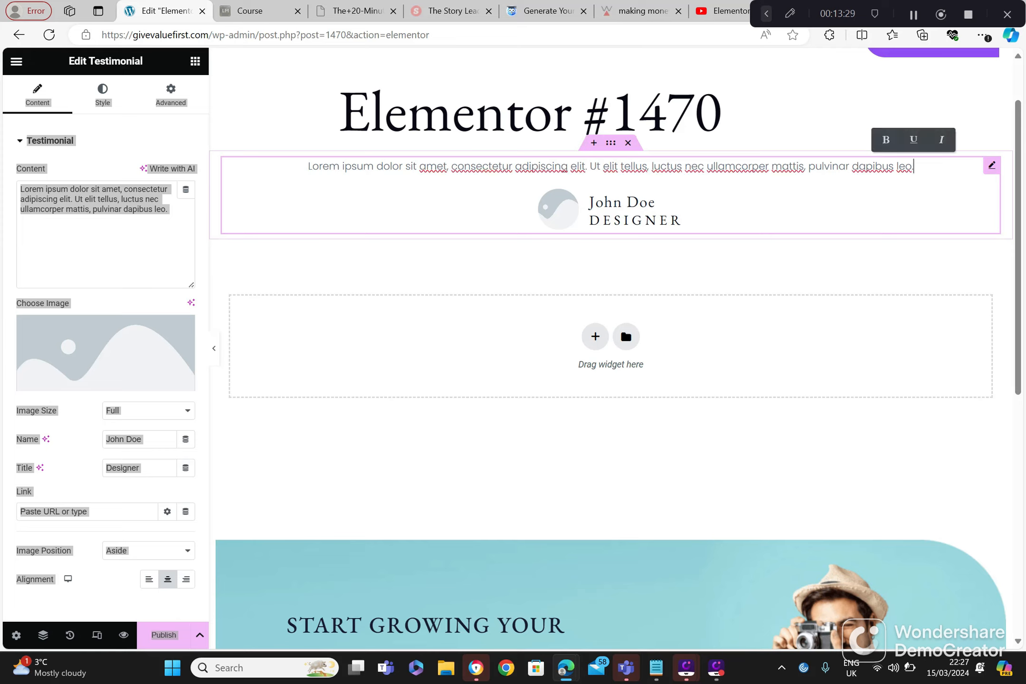
key(BackSpace)
key(BackSpace)
key(BackSpace)
key(BackSpace)
key(BackSpace)
key(BackSpace)
key(BackSpace)
key(BackSpace)
key(BackSpace)
key(BackSpace)
key(BackSpace)
key(BackSpace)
key(BackSpace)
key(BackSpace)
key(BackSpace)
key(BackSpace)
key(BackSpace)
key(BackSpace)
key(BackSpace)
key(BackSpace)
key(BackSpace)
key(BackSpace)
key(BackSpace)
key(BackSpace)
key(BackSpace)
key(BackSpace)
key(BackSpace)
key(BackSpace)
key(BackSpace)
key(BackSpace)
key(BackSpace)
key(BackSpace)
key(BackSpace)
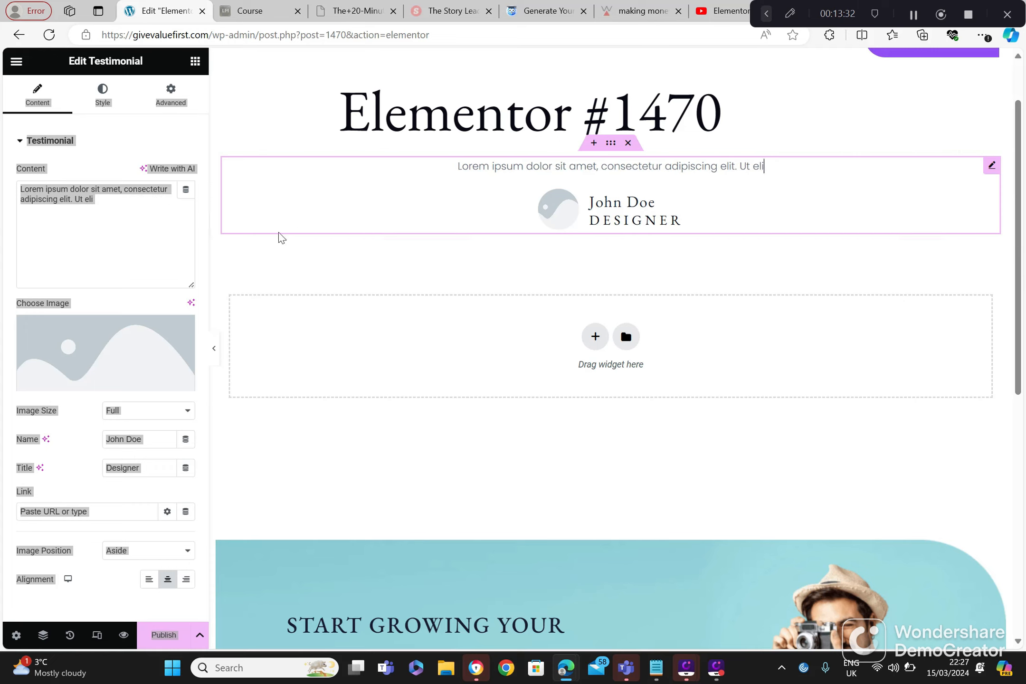
drag(126, 193, 36, 240)
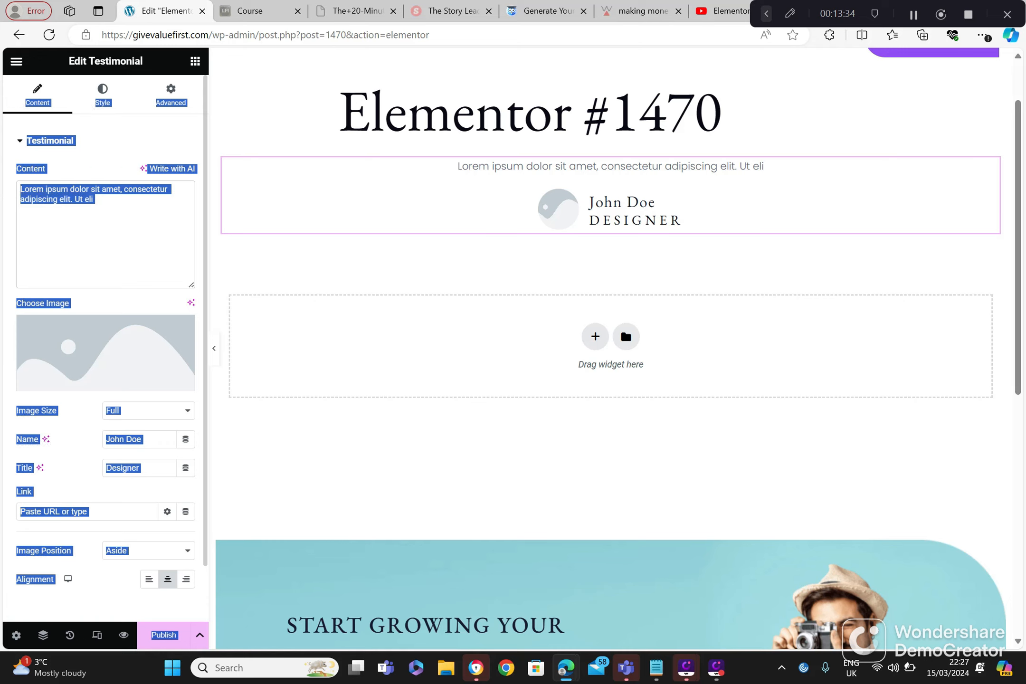
click(38, 237)
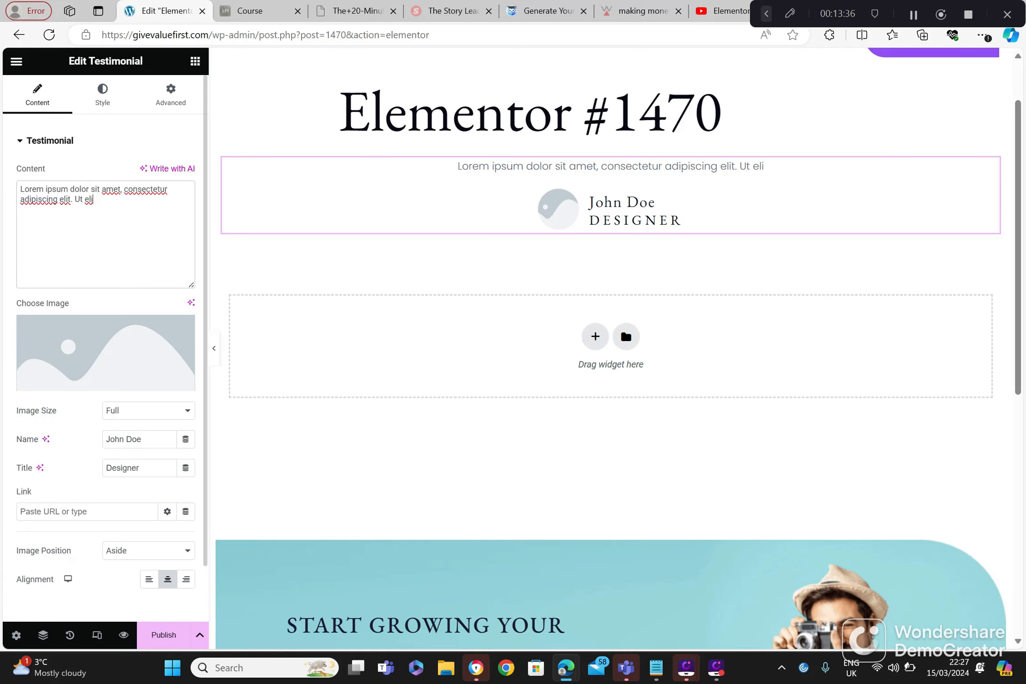
key(BackSpace)
key(BackSpace)
key(BackSpace)
key(BackSpace)
key(BackSpace)
key(BackSpace)
key(BackSpace)
key(BackSpace)
key(BackSpace)
key(BackSpace)
key(BackSpace)
key(BackSpace)
key(BackSpace)
key(BackSpace)
key(BackSpace)
key(BackSpace)
key(BackSpace)
key(BackSpace)
key(BackSpace)
key(BackSpace)
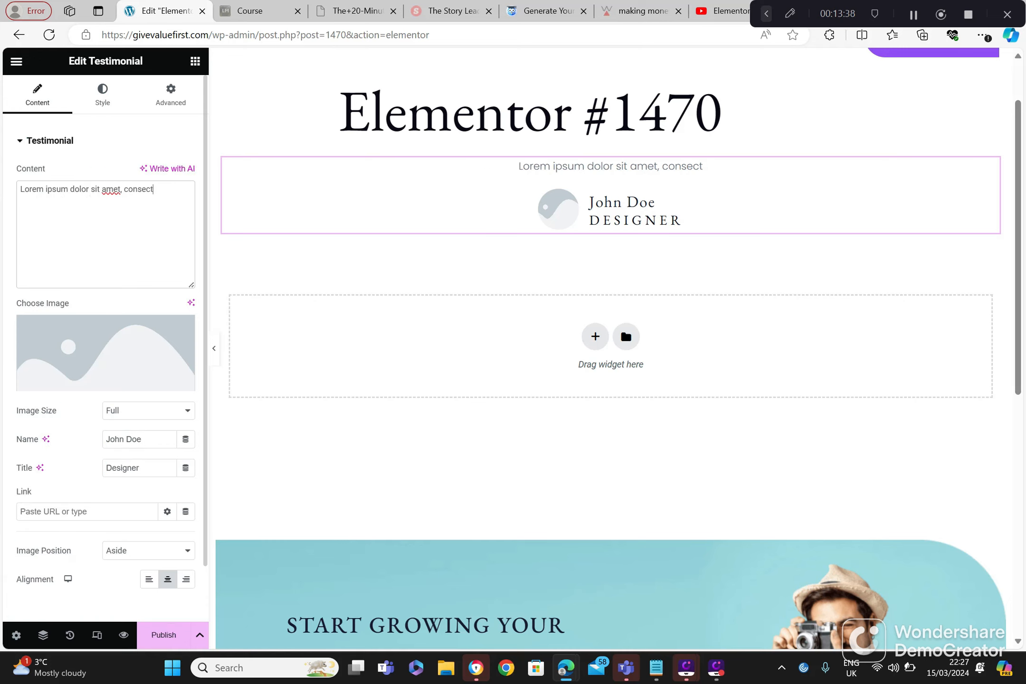
key(BackSpace)
key(BackSpace)
key(BackSpace)
key(BackSpace)
key(BackSpace)
key(BackSpace)
key(BackSpace)
key(BackSpace)
key(BackSpace)
key(BackSpace)
key(BackSpace)
key(BackSpace)
key(BackSpace)
key(BackSpace)
key(BackSpace)
key(BackSpace)
key(BackSpace)
key(BackSpace)
key(BackSpace)
key(BackSpace)
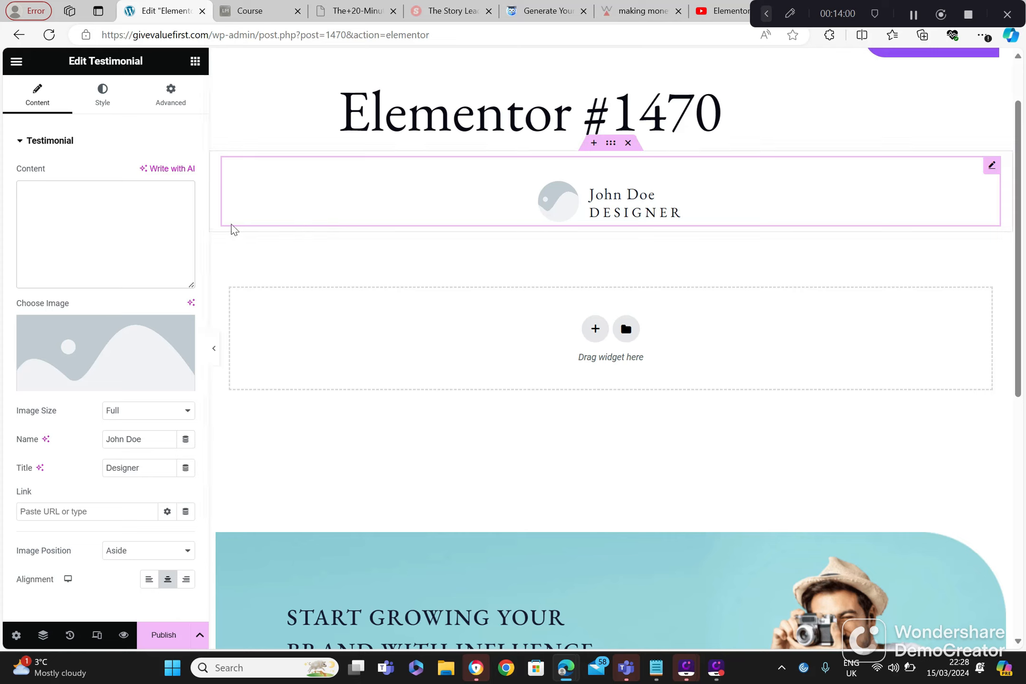
mouse_move(98, 351)
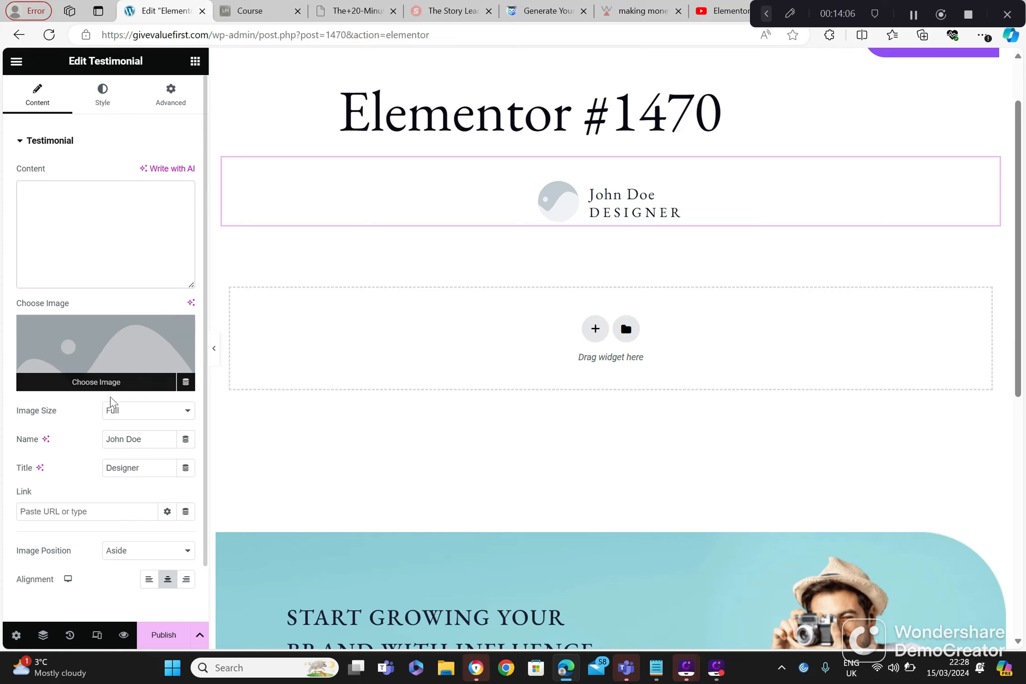
click(136, 411)
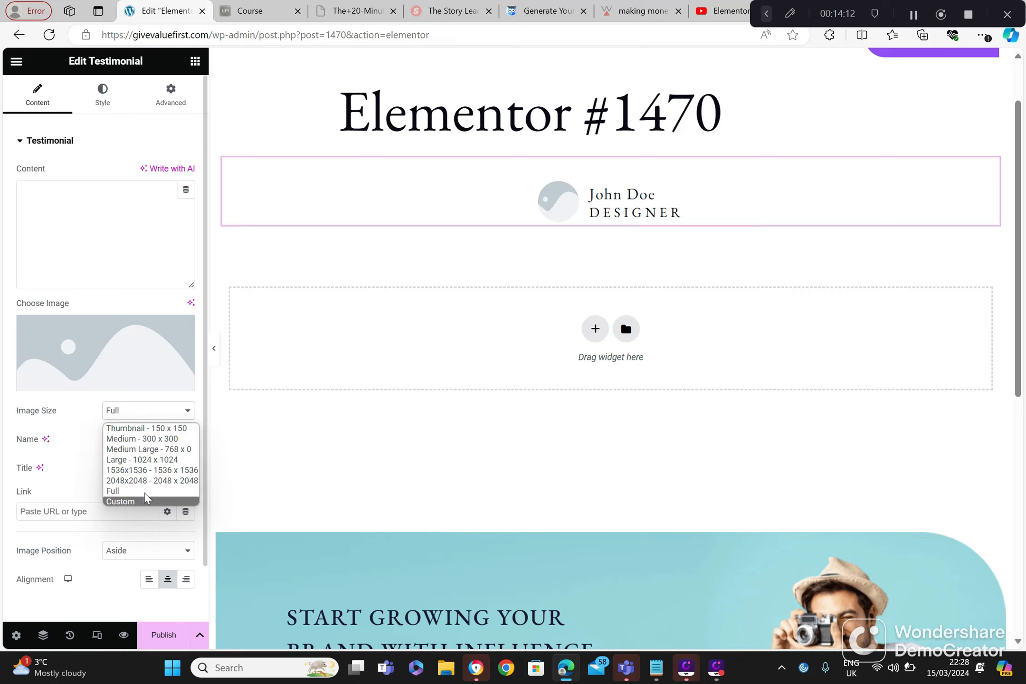
click(119, 237)
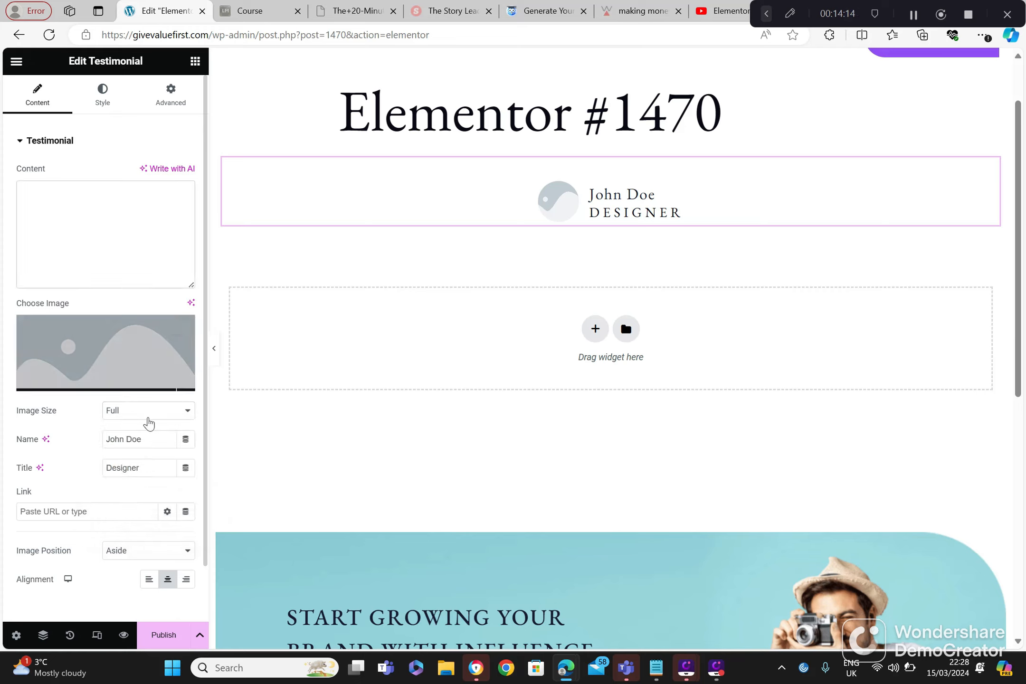
click(141, 440)
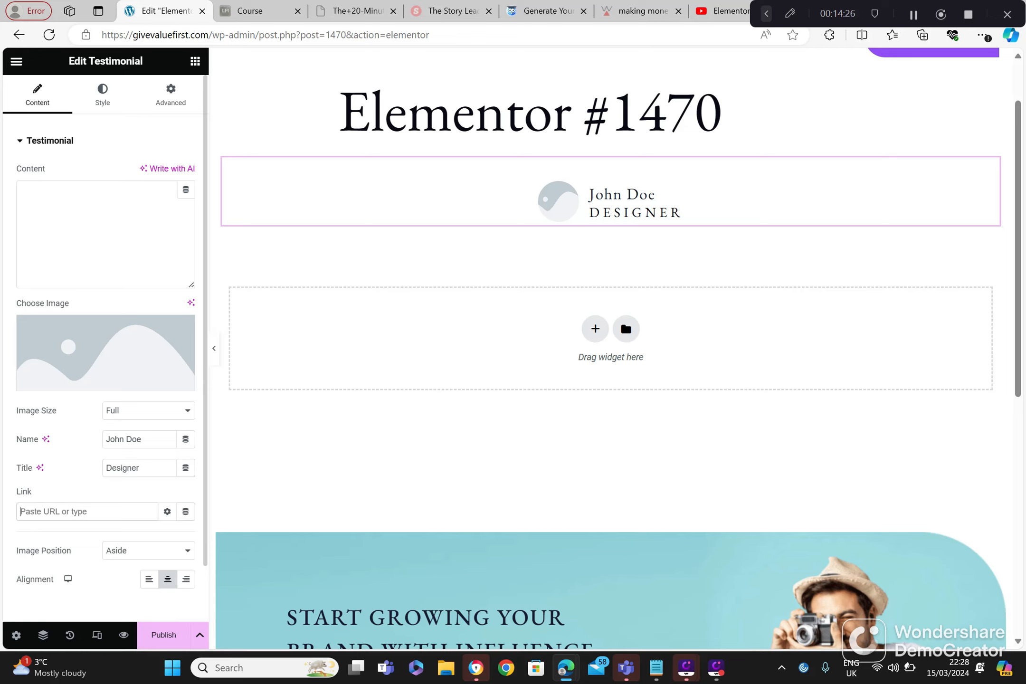
text(www.givevaluefirst.com)
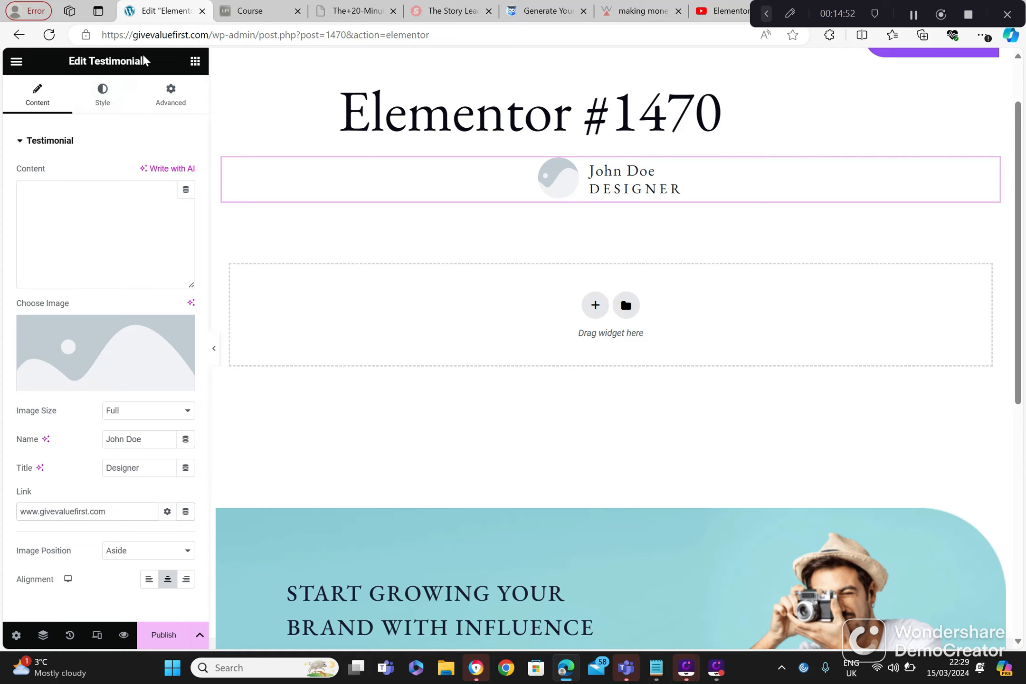
Step: Leave the testimonial page without saving and create a further page from Elementor's Getting Started screen
click(21, 36)
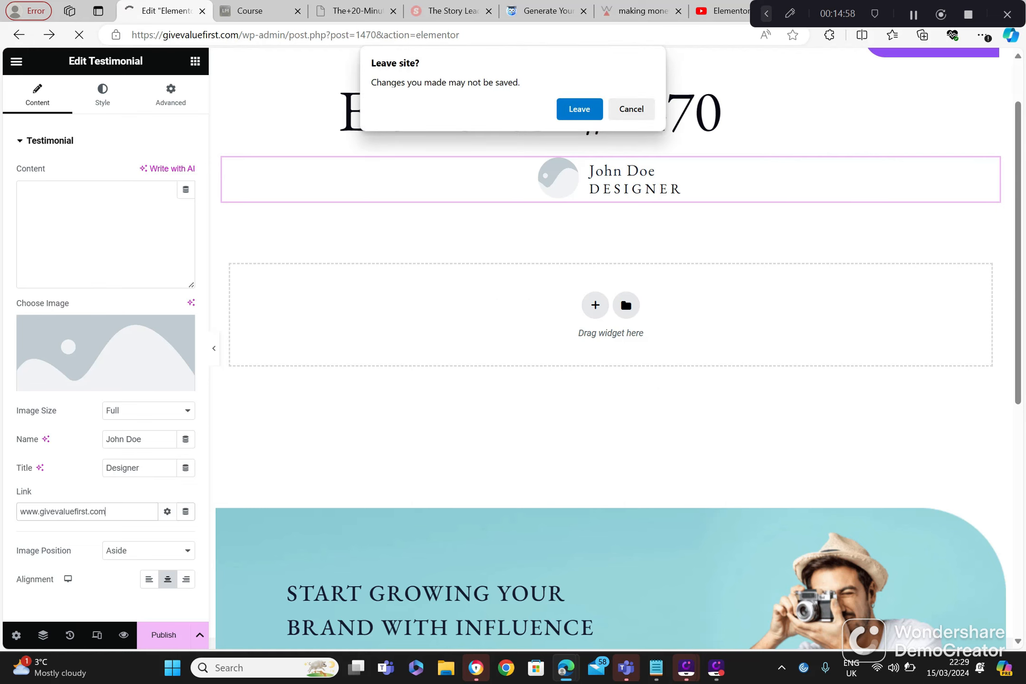
click(569, 111)
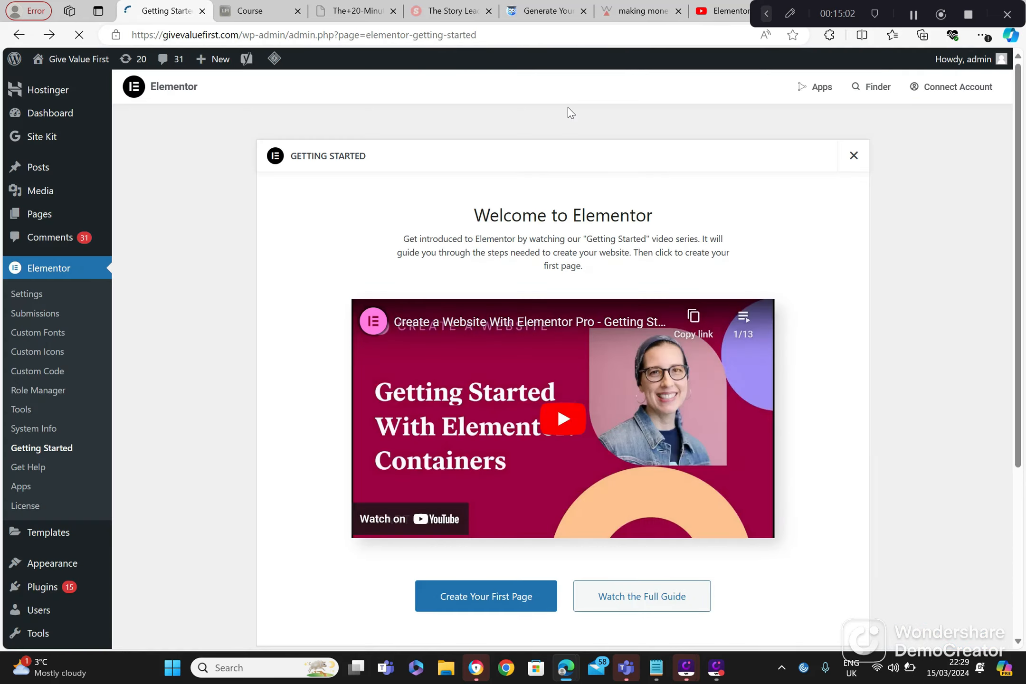
click(502, 599)
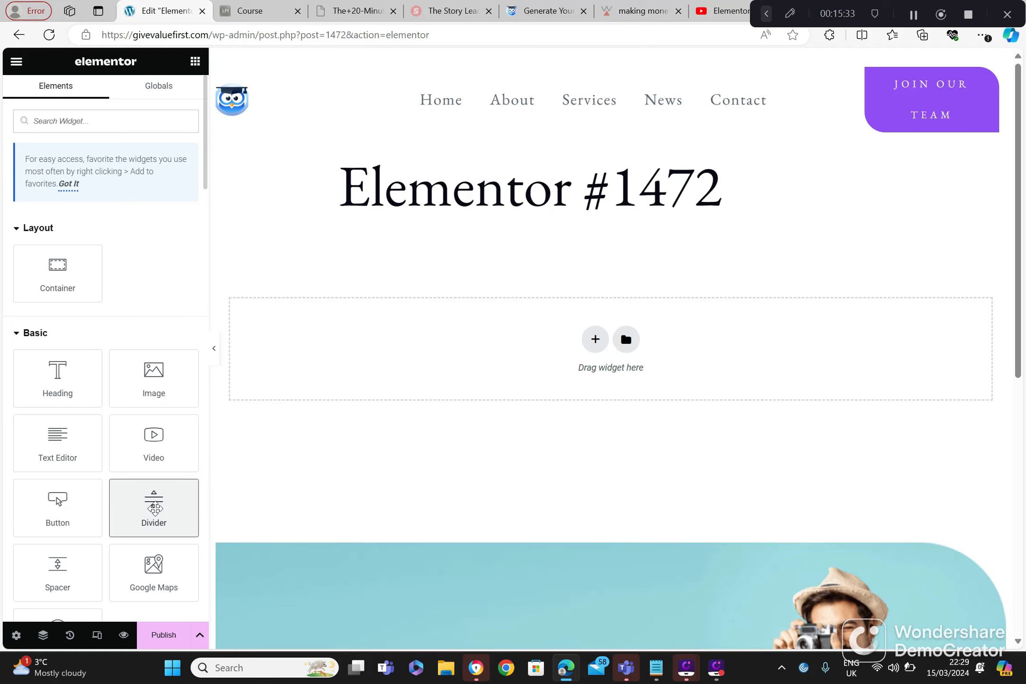
Step: Add a Divider widget to the Elementor #1472 page and leave that page without saving
click(155, 511)
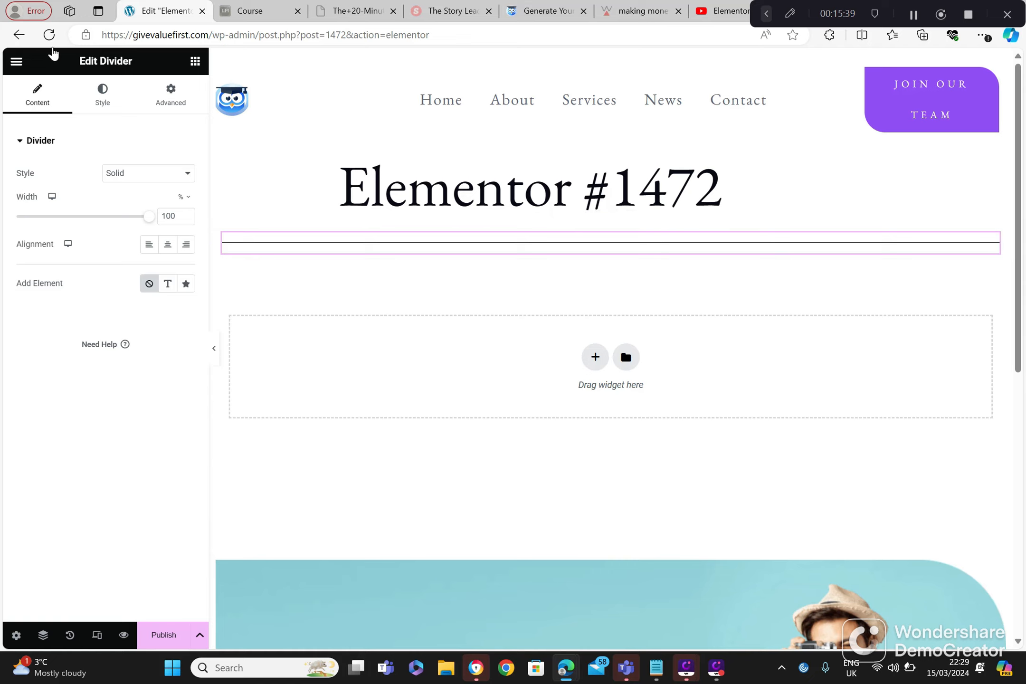
click(19, 38)
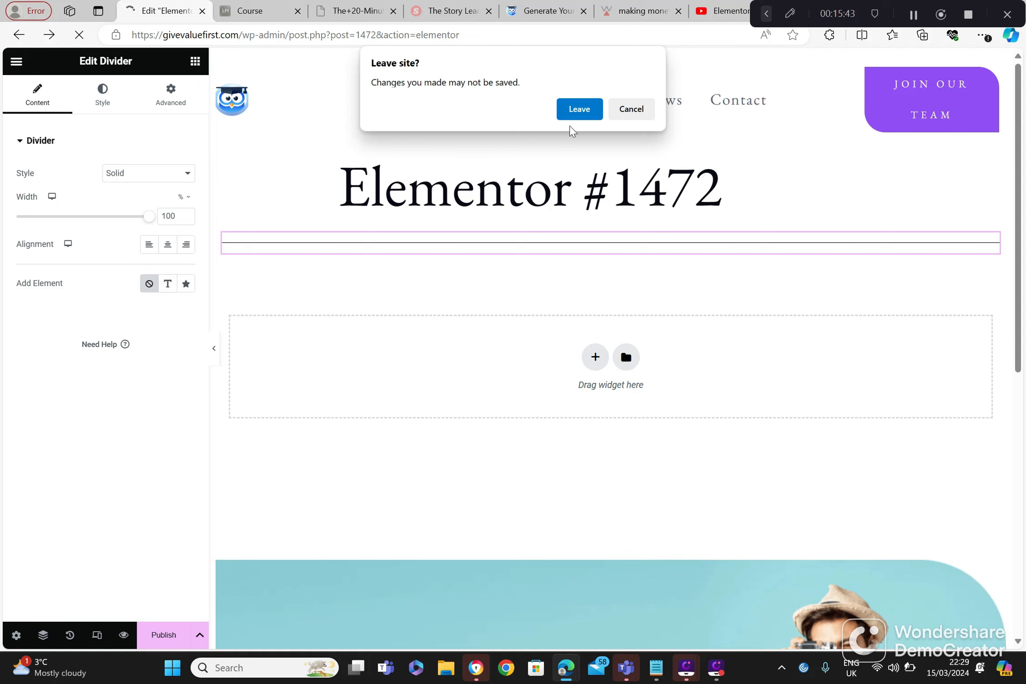
click(579, 109)
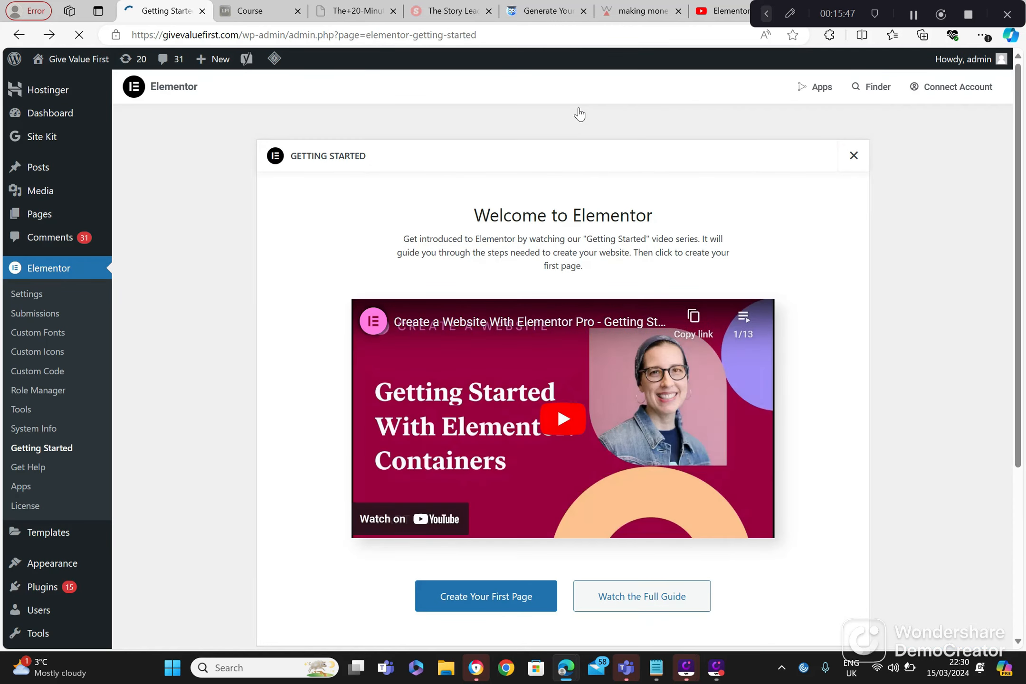
Step: Create another Elementor page containing a Divider widget with a weight of 2.7 and a gap of 25
click(507, 596)
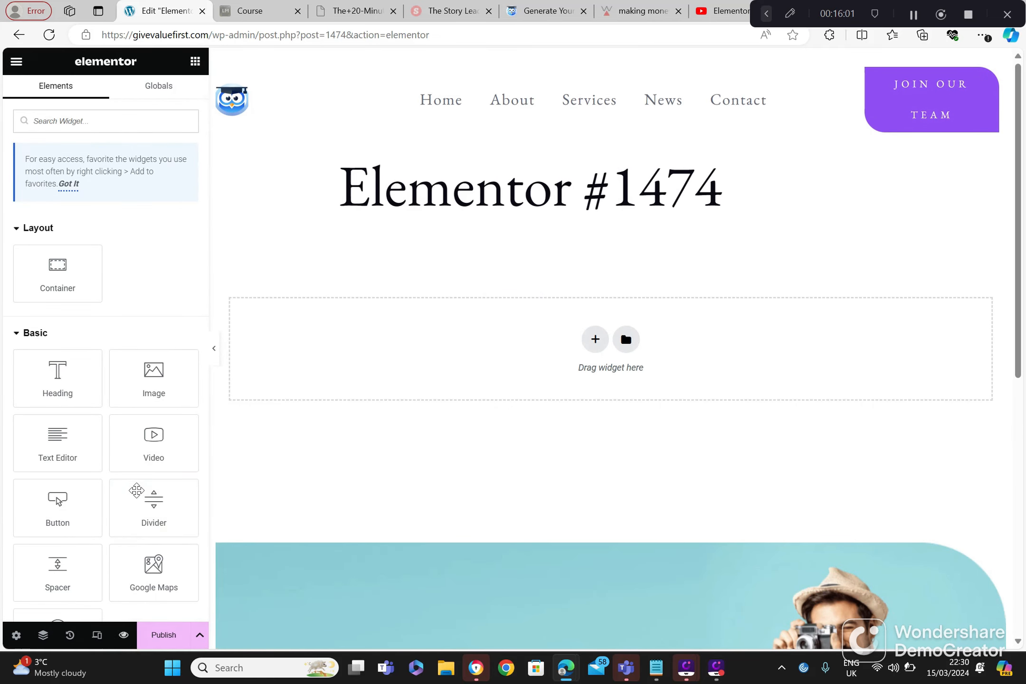
drag(145, 512, 393, 368)
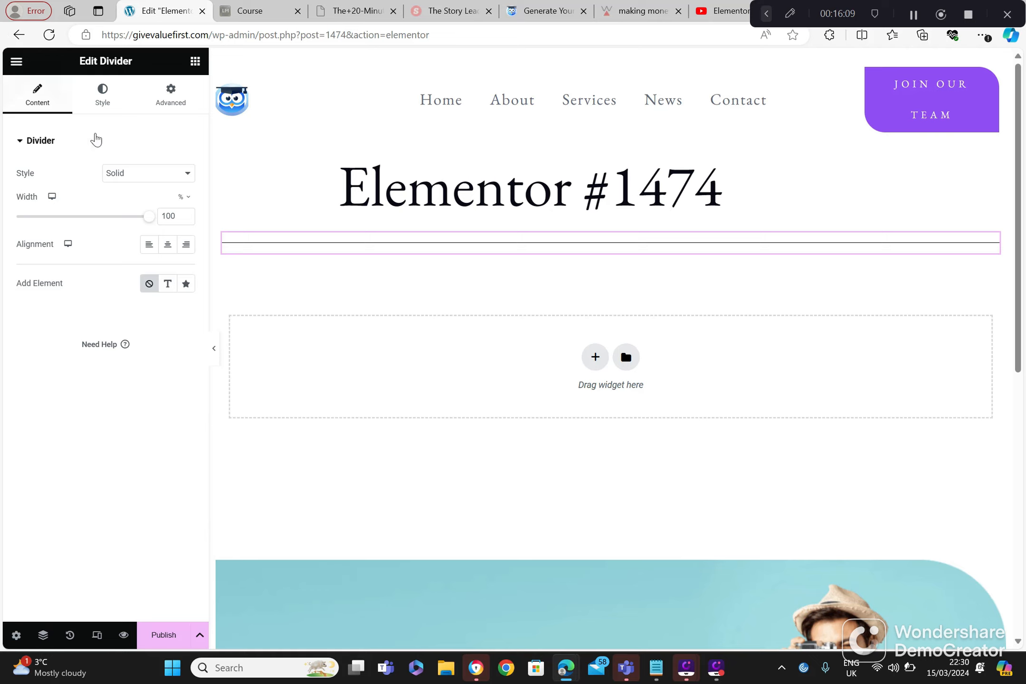
click(101, 98)
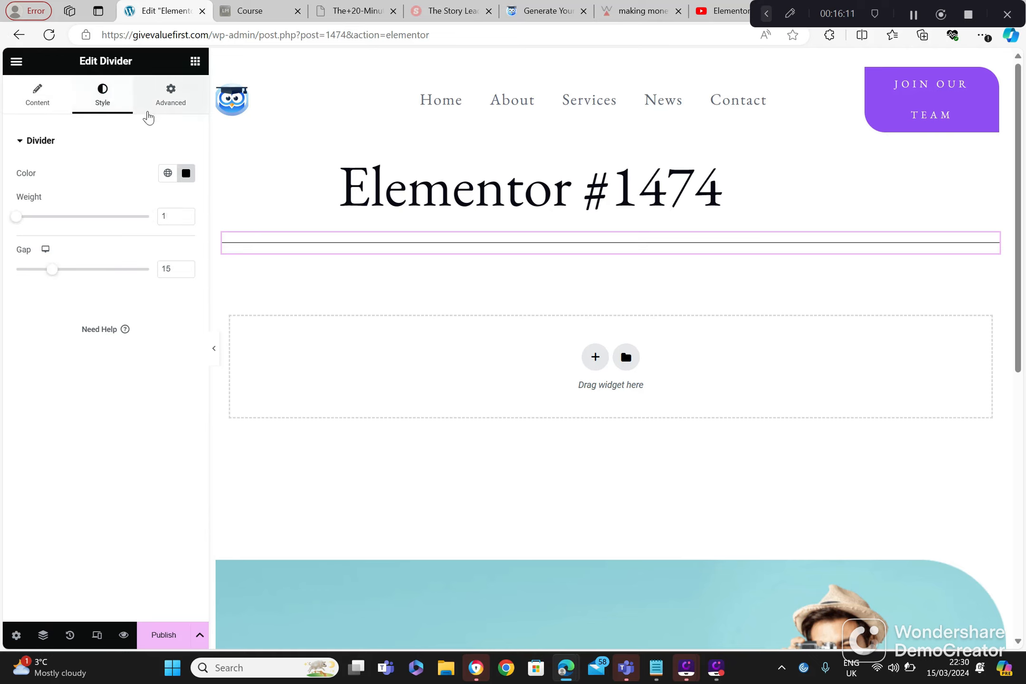
click(41, 217)
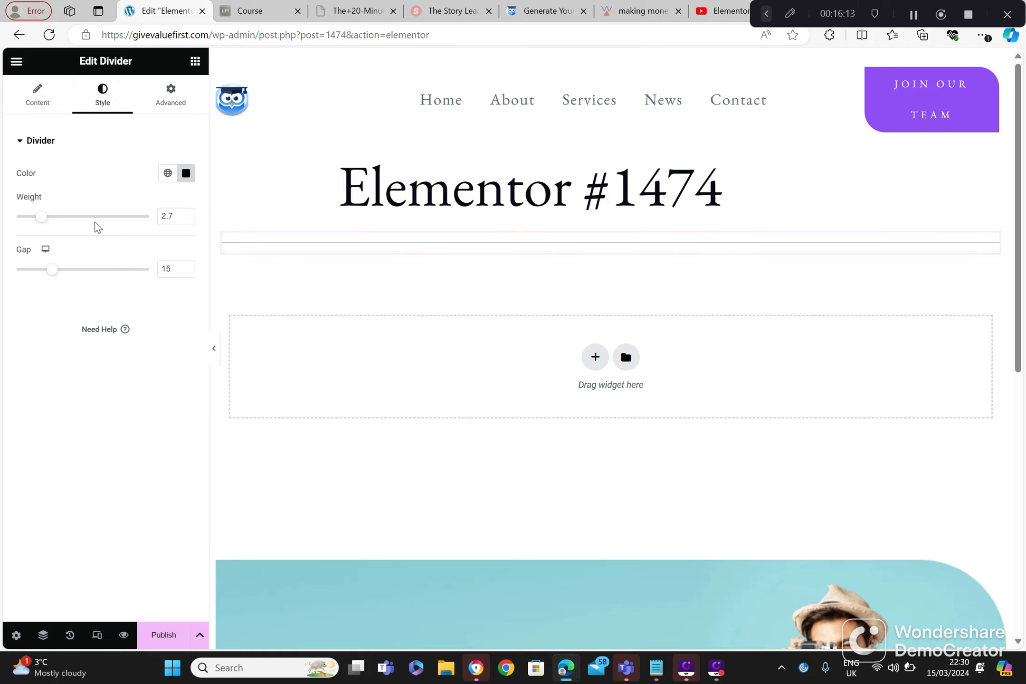
drag(53, 269, 87, 275)
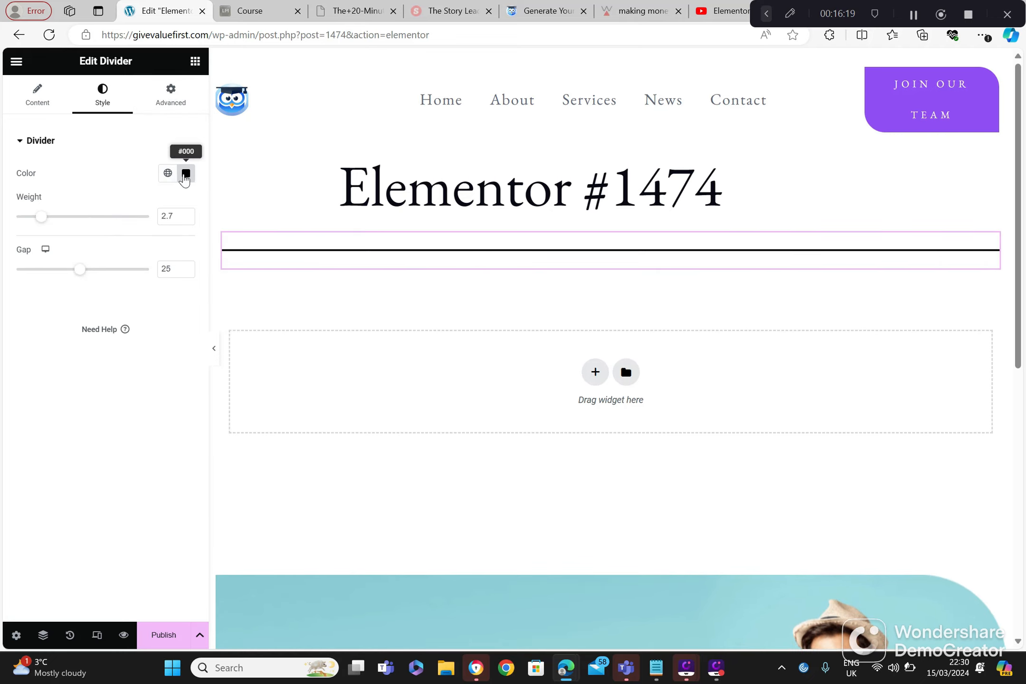
Step: Look through the divider's advanced settings for Layout, Motion Effects, Transform and Background
click(177, 104)
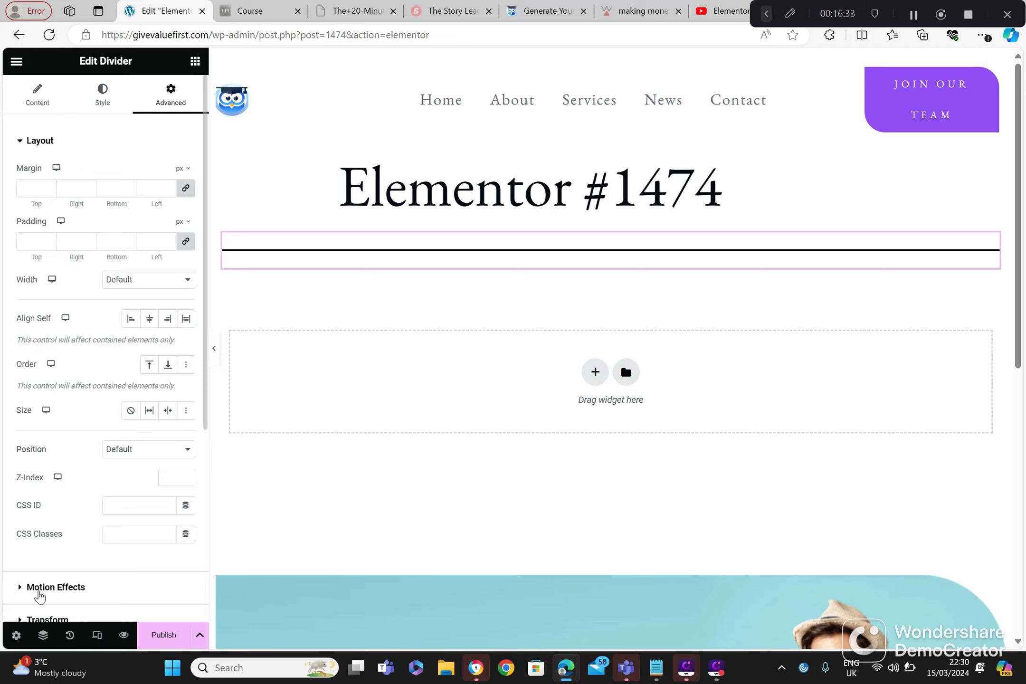
click(40, 589)
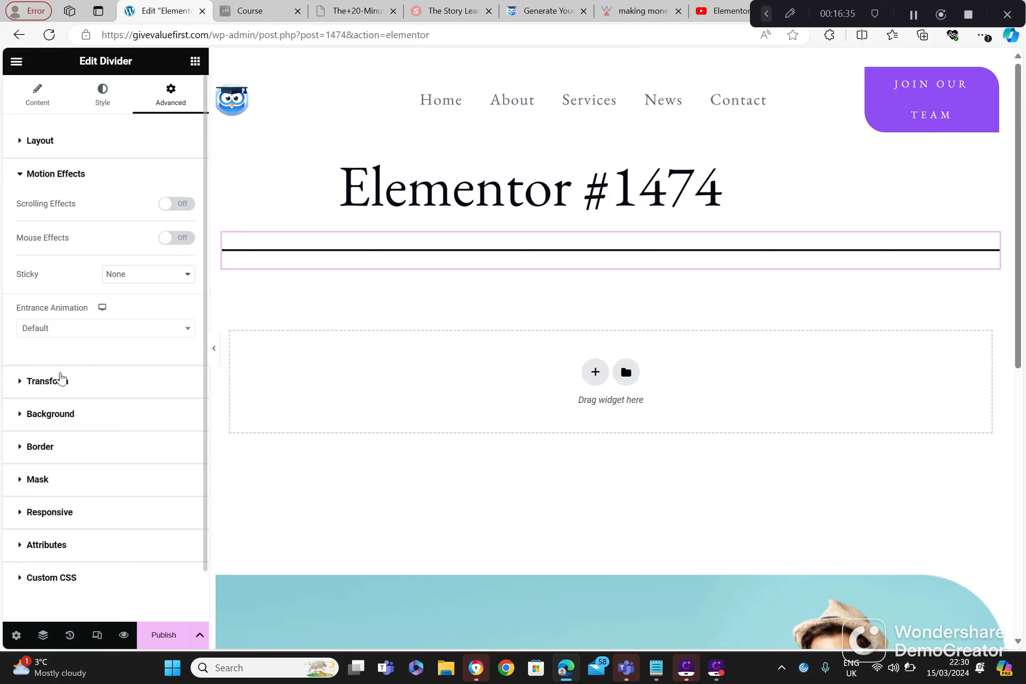
click(60, 379)
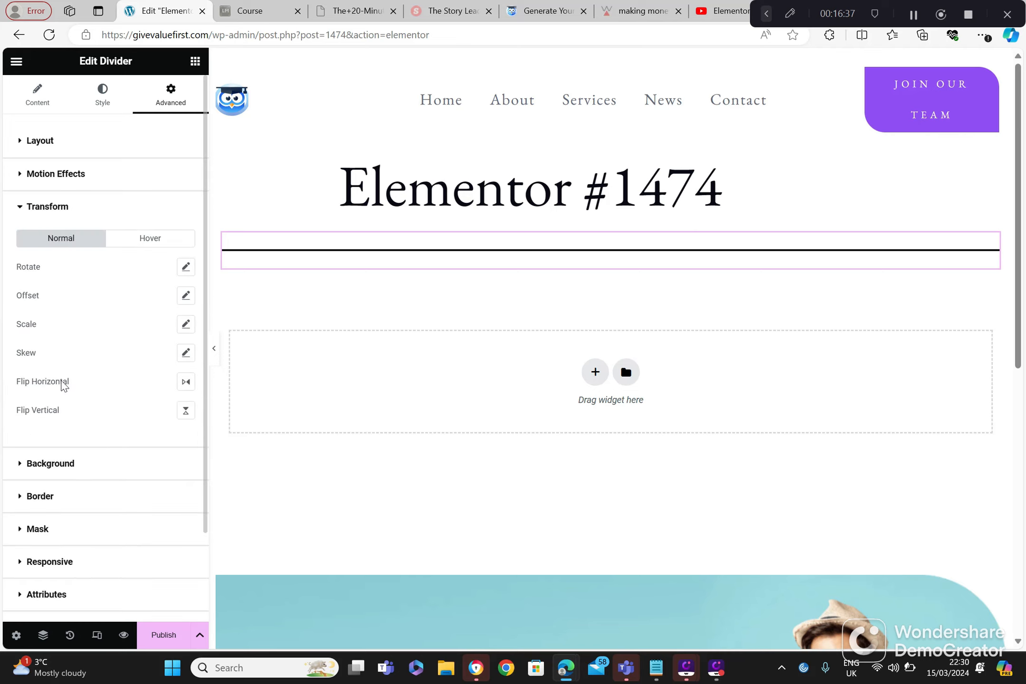
click(69, 465)
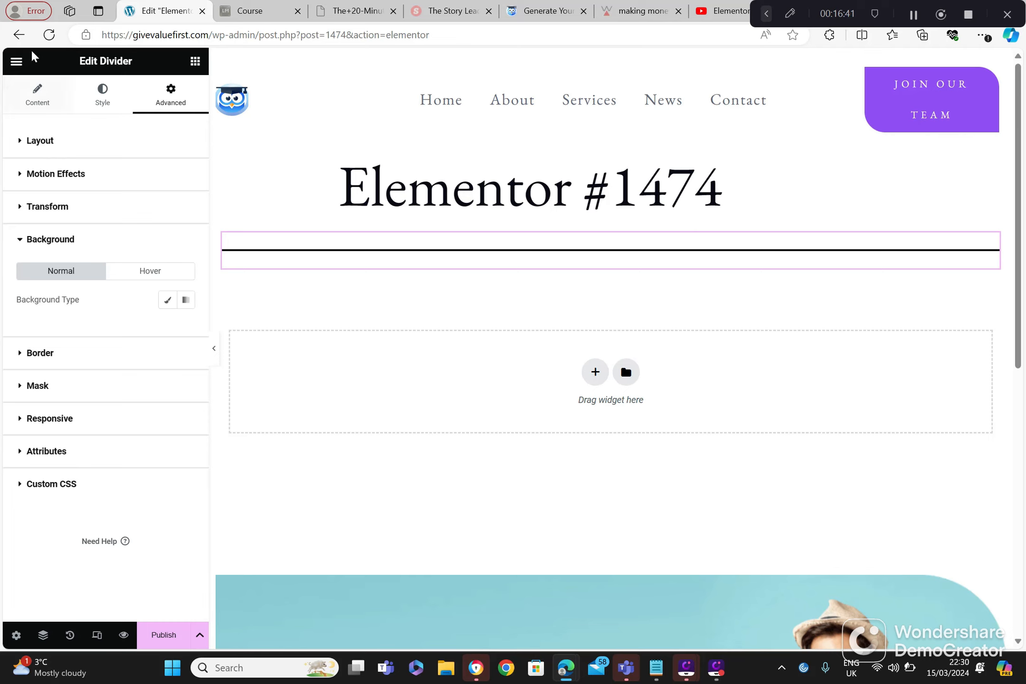
Step: Leave the divider page without saving and create a new page from Elementor's Getting Started screen
click(19, 34)
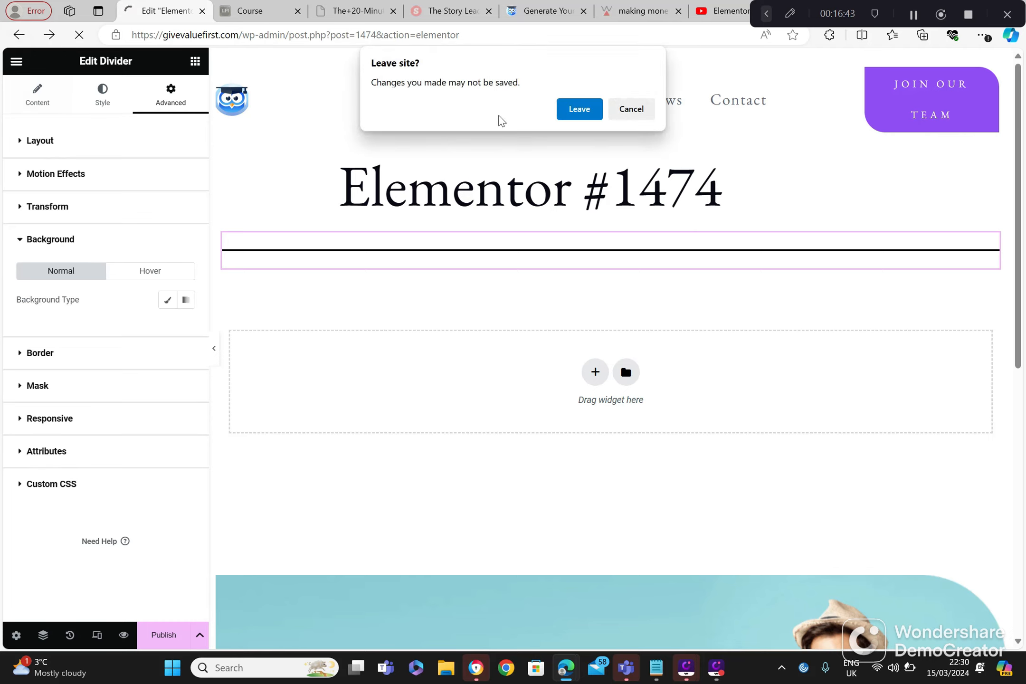
click(579, 109)
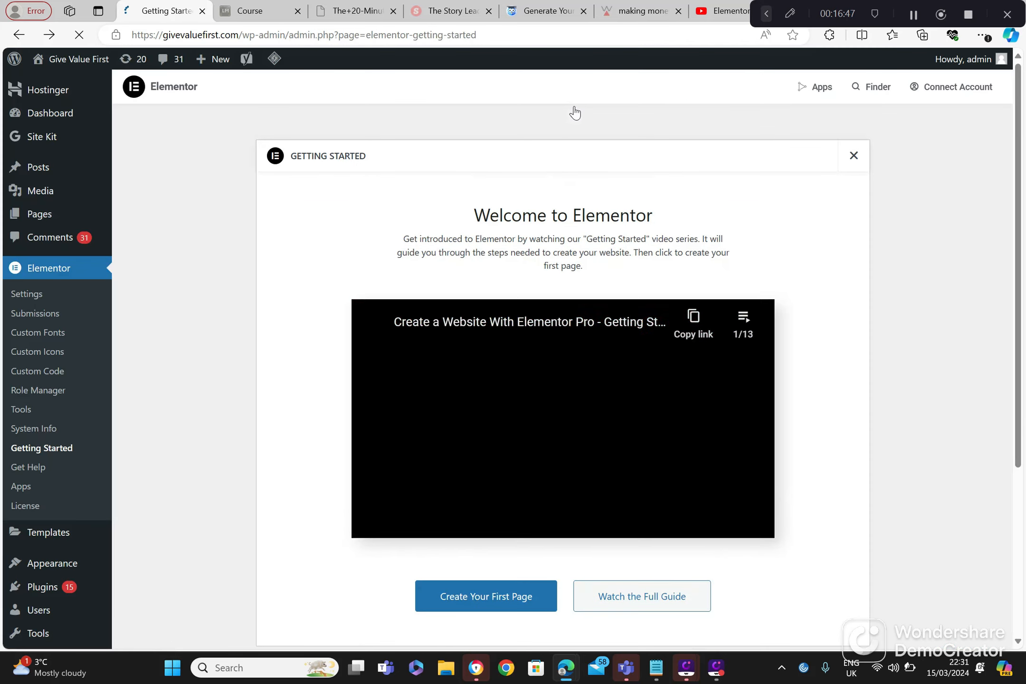
click(517, 604)
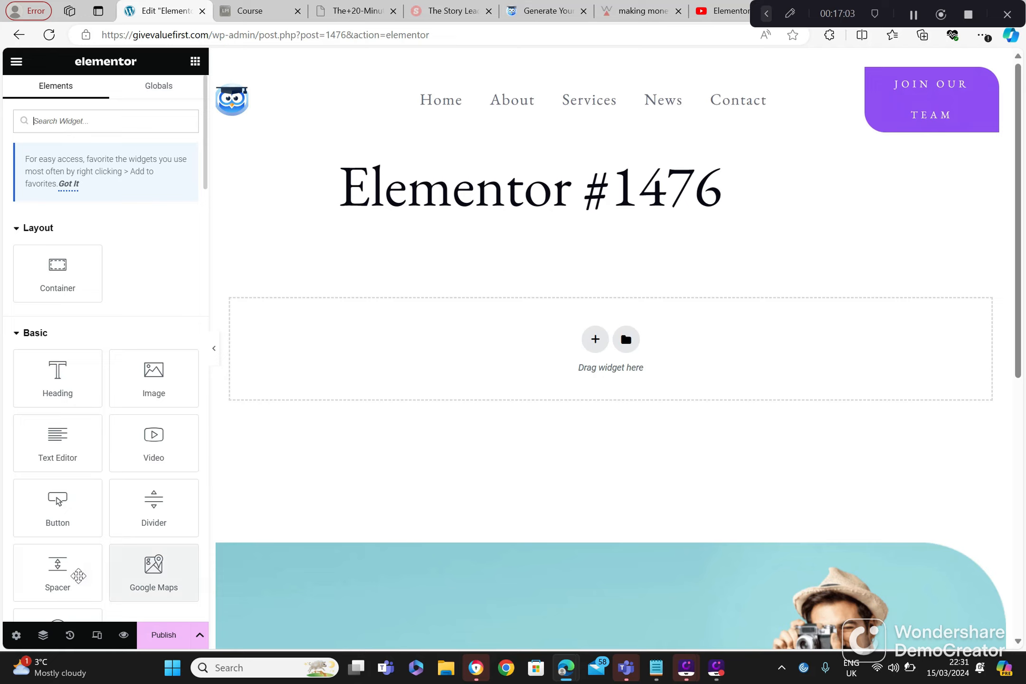
Step: Add a Google Maps widget to the Elementor #1476 page and set its zoom to 5
click(151, 575)
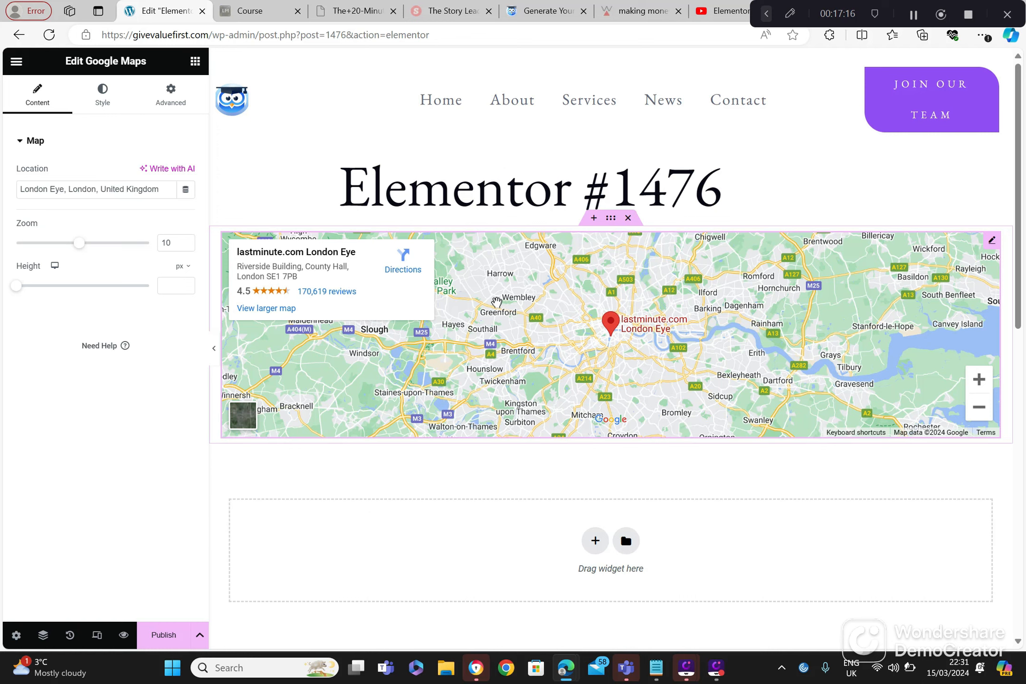
click(46, 242)
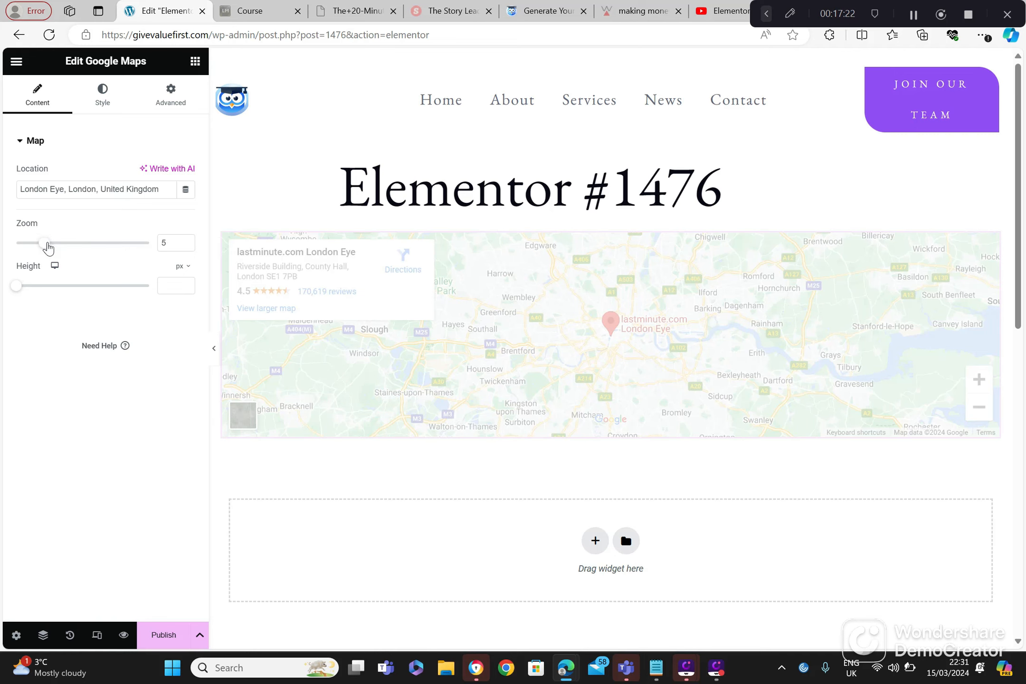
Step: Set the London Eye map's zoom to 17 and its height to 880 px
click(129, 243)
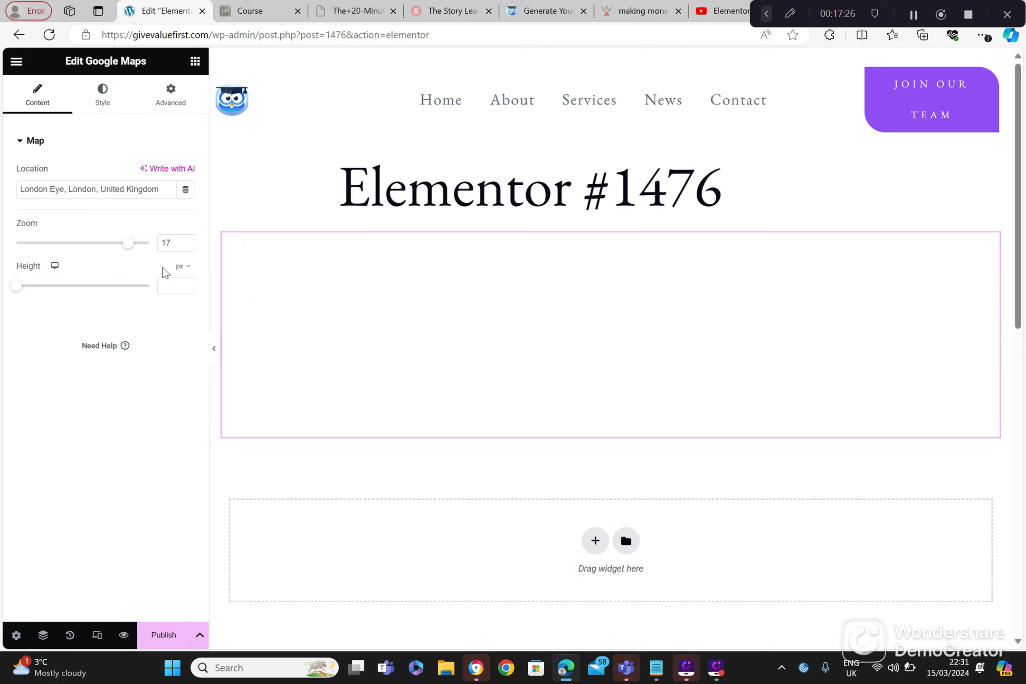
click(96, 286)
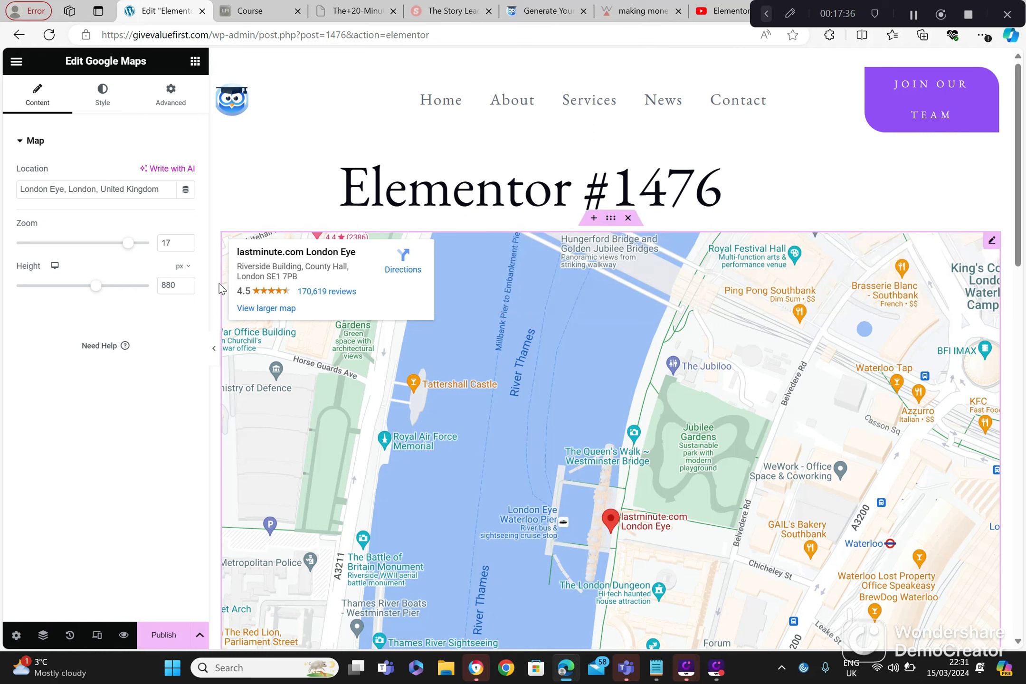
Step: Look through the map's style settings for the normal and hover states and its advanced layout settings
click(105, 99)
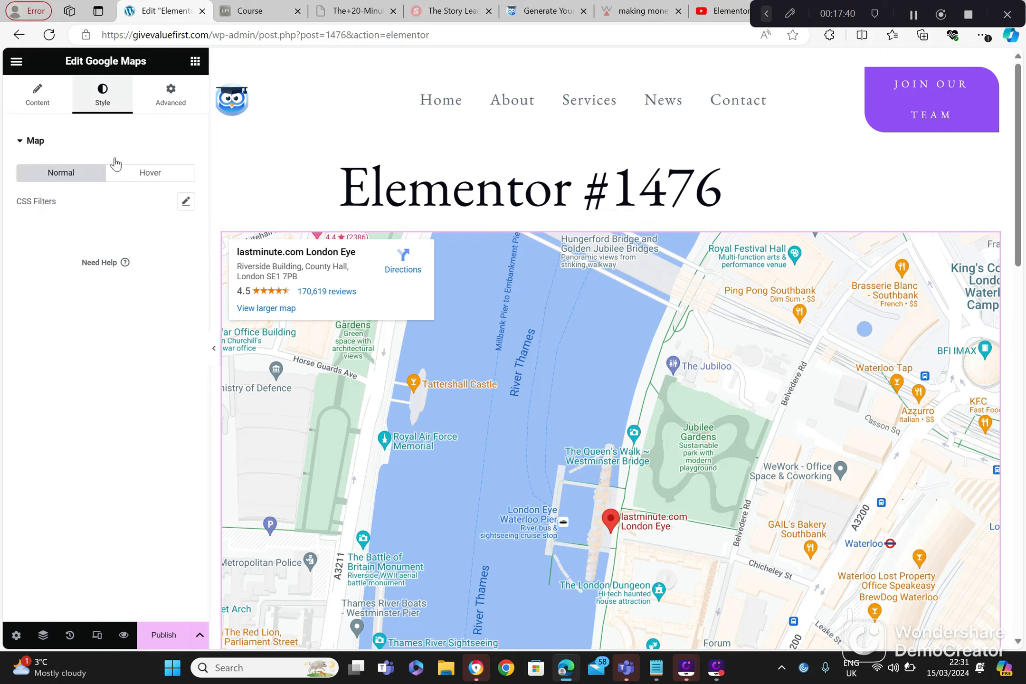
click(131, 179)
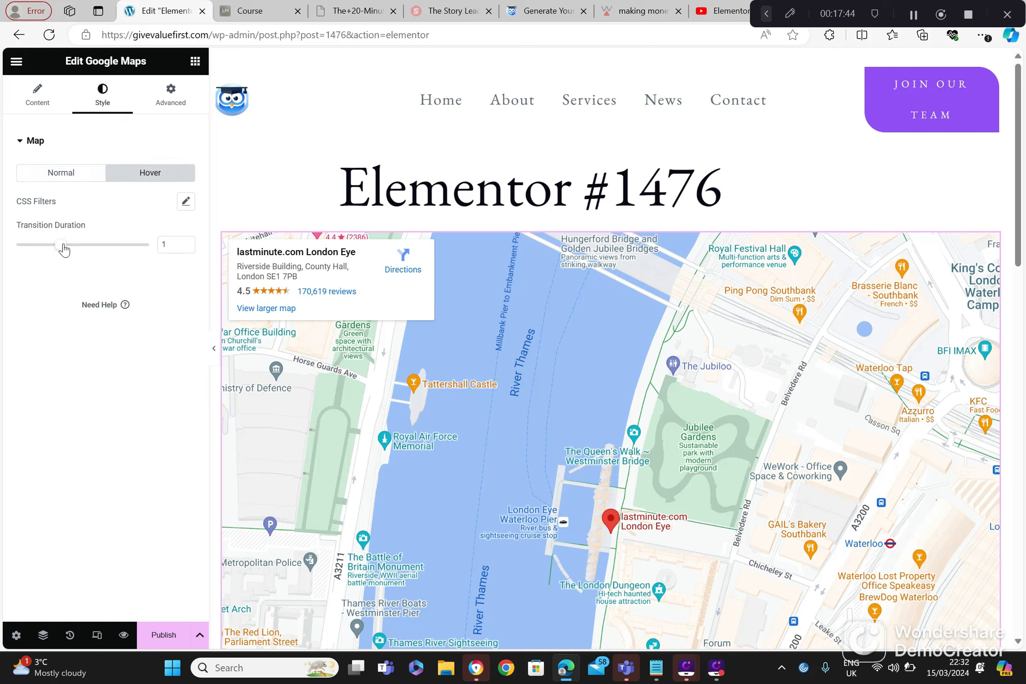
click(173, 98)
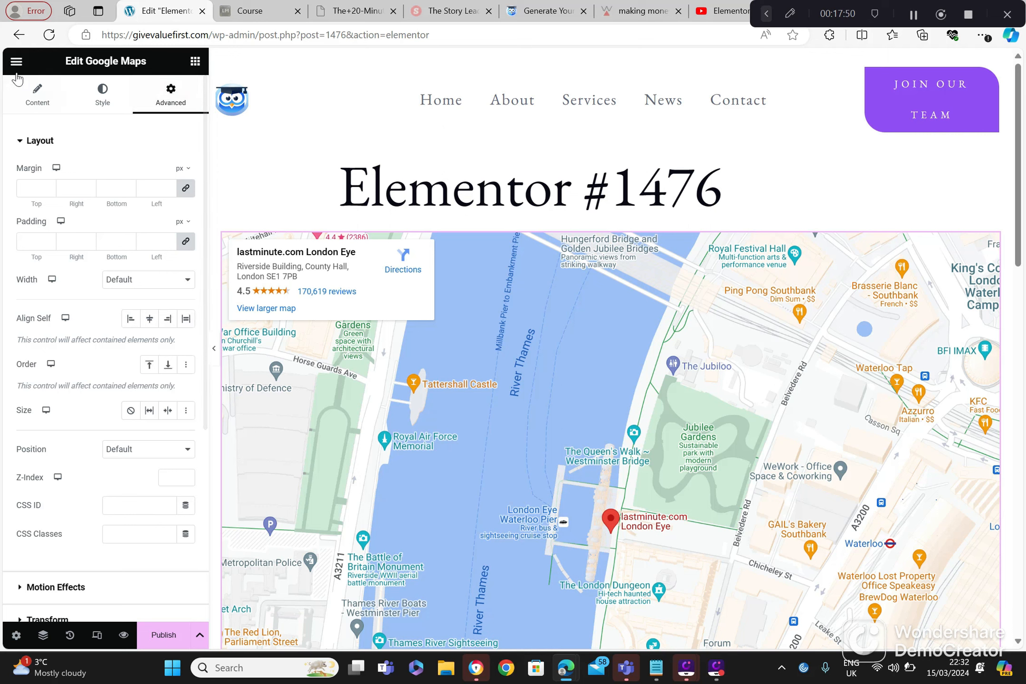
Step: Leave the map page without saving, create a new page from Getting Started and open its post settings
click(18, 34)
click(580, 110)
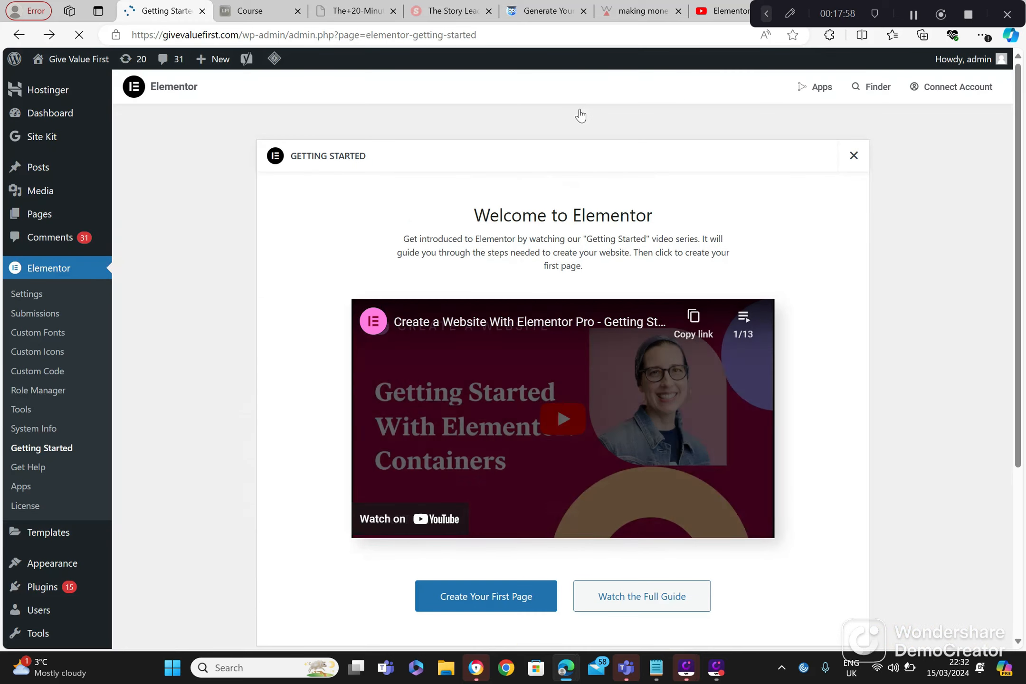
click(490, 600)
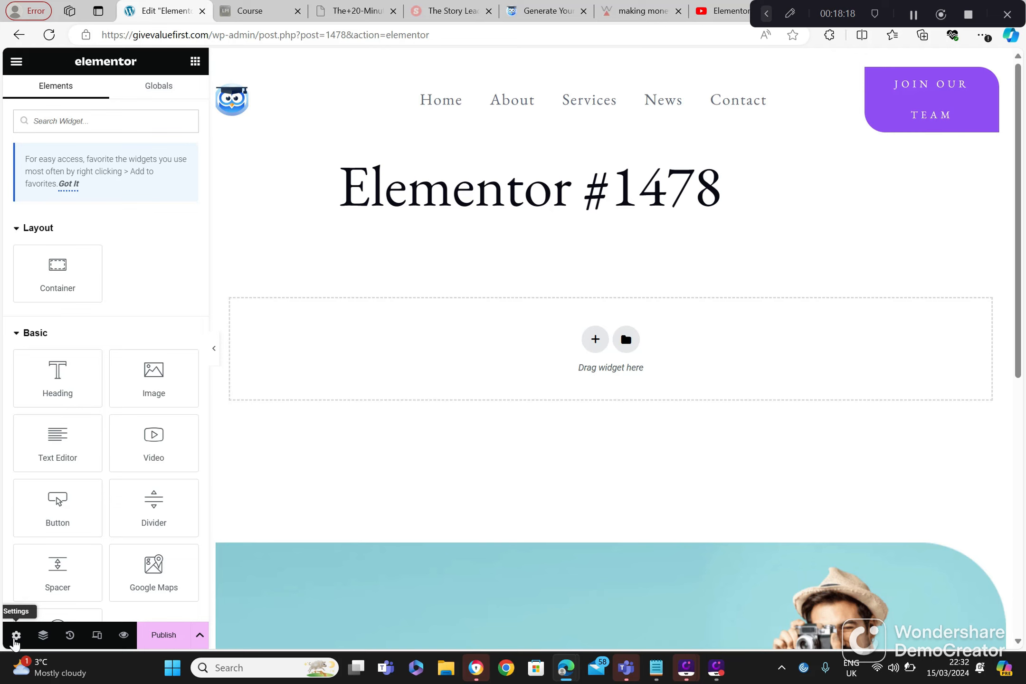
click(16, 636)
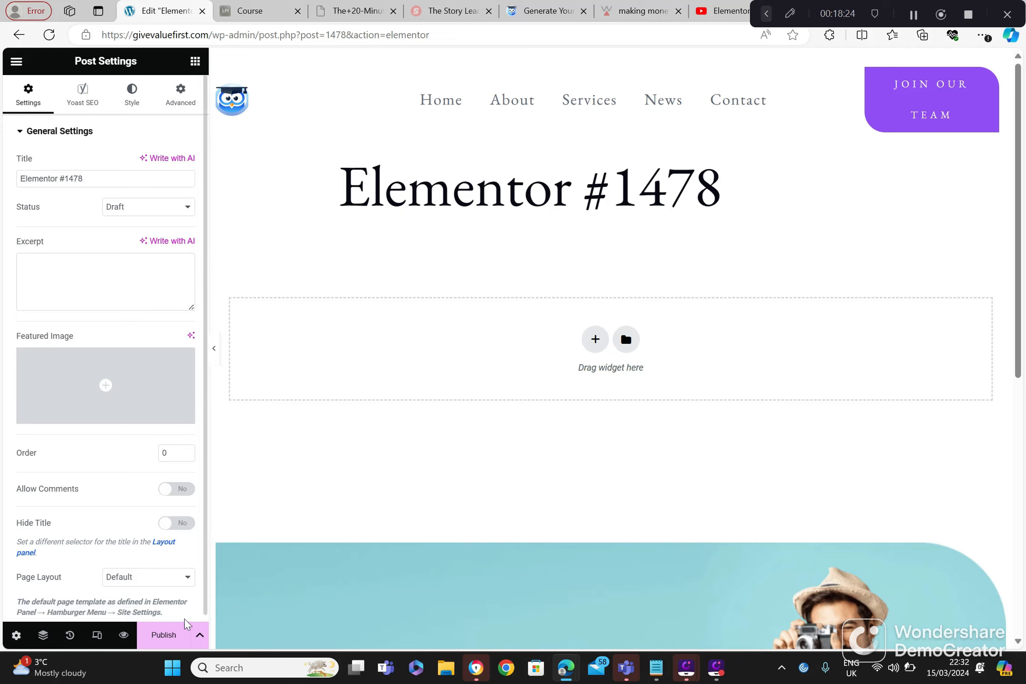
Step: Return to Getting Started, create another Elementor page and add an Icon widget to it
click(19, 36)
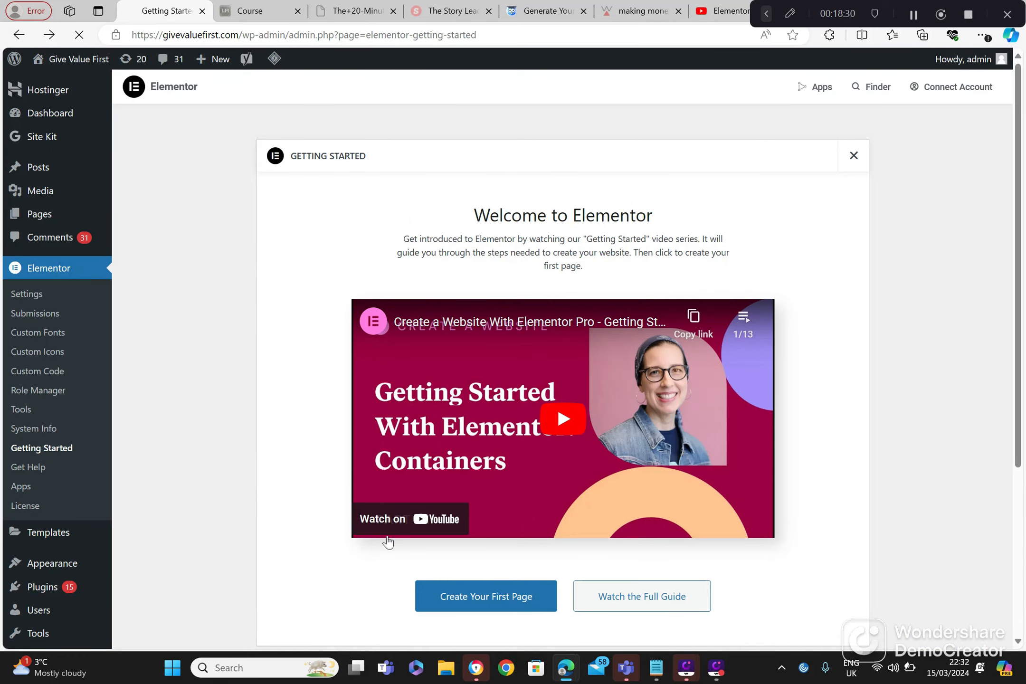
click(470, 601)
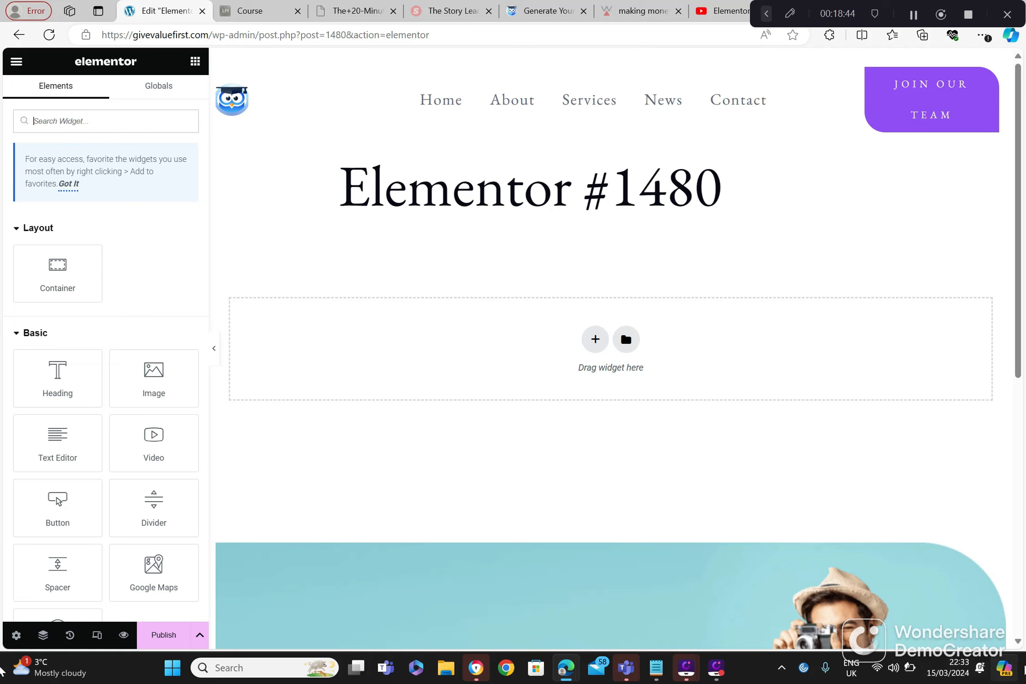
scroll(396, 548, down, 2)
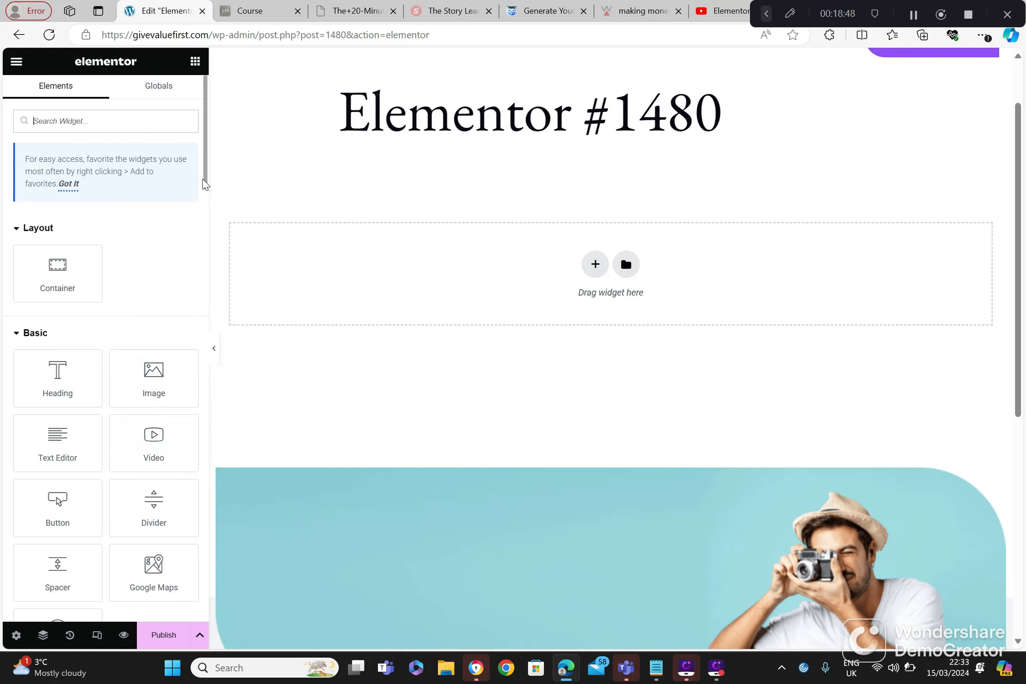
drag(207, 187, 203, 245)
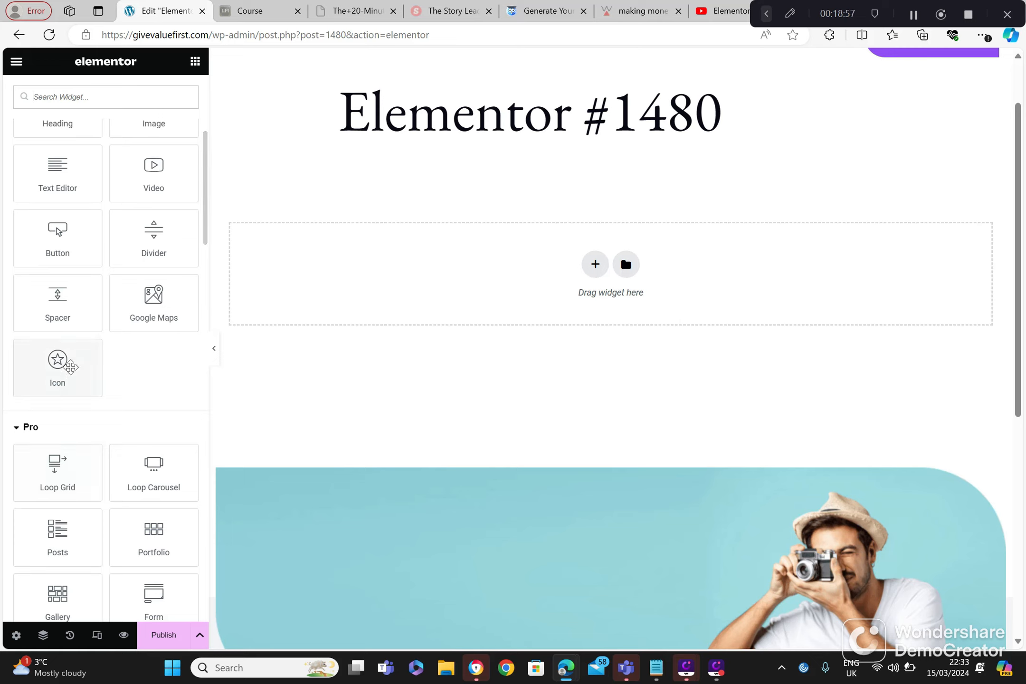
drag(71, 364, 335, 303)
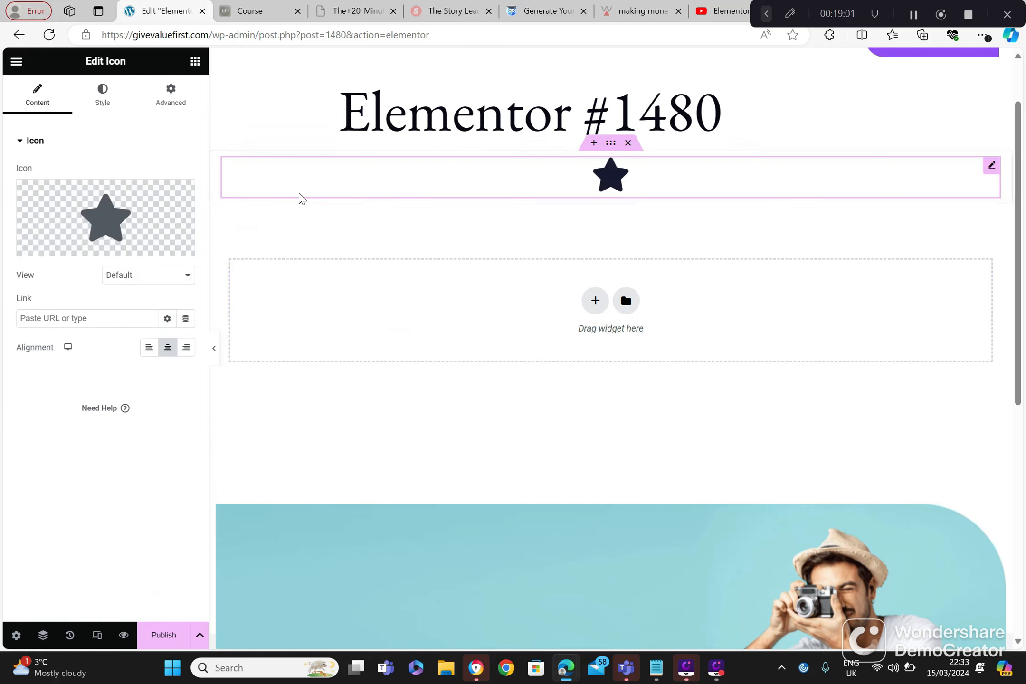
Step: Try the Framed view on the star icon and switch its view to Stacked
mouse_move(135, 243)
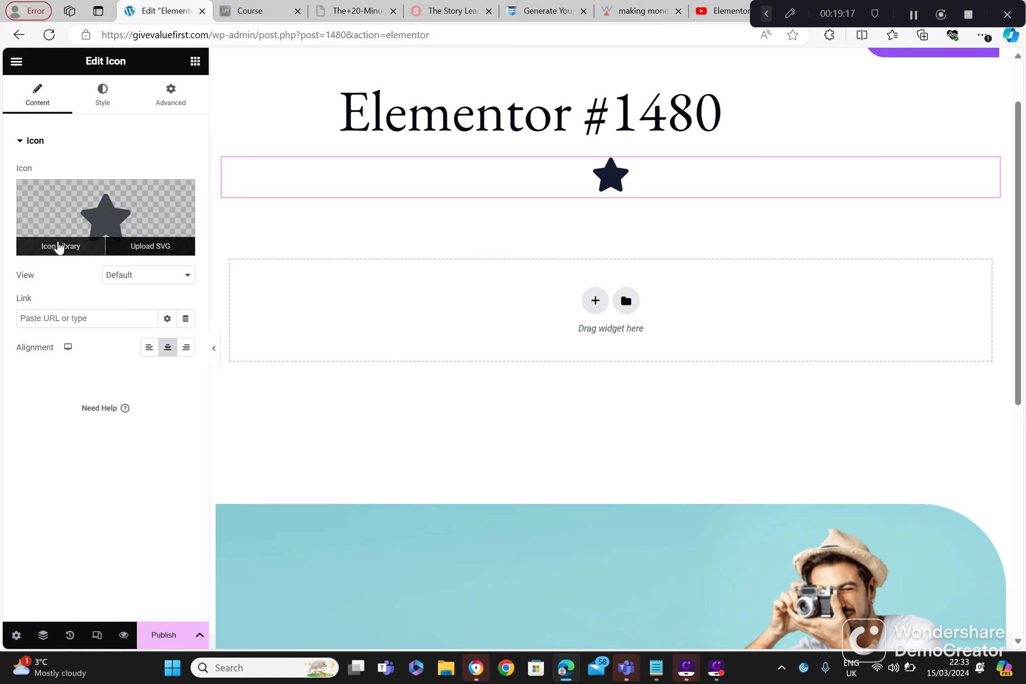
click(141, 280)
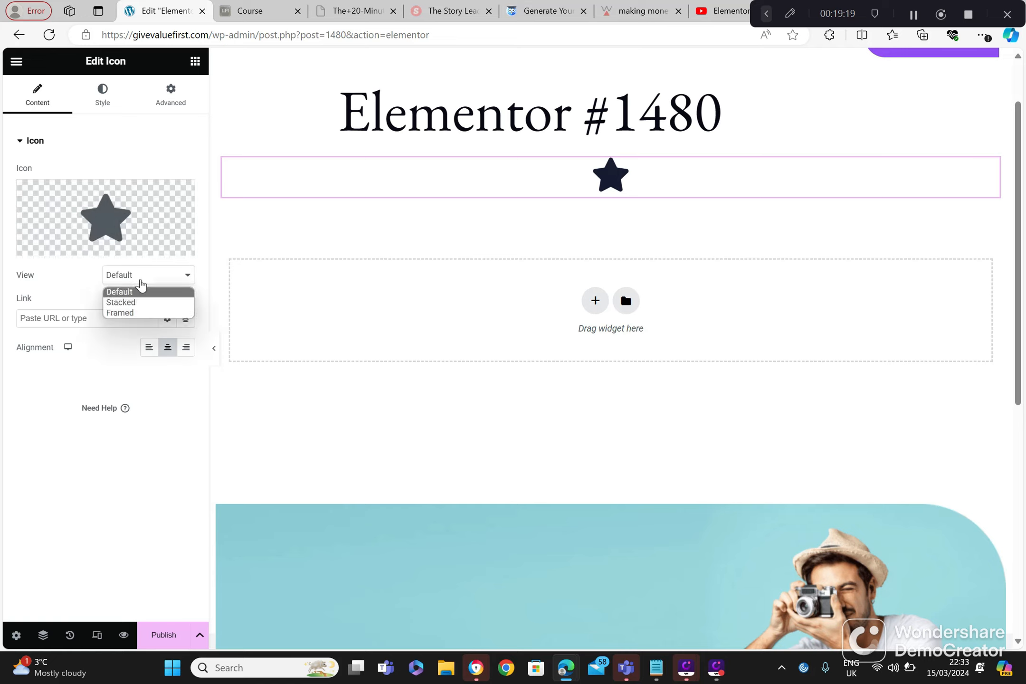
click(134, 313)
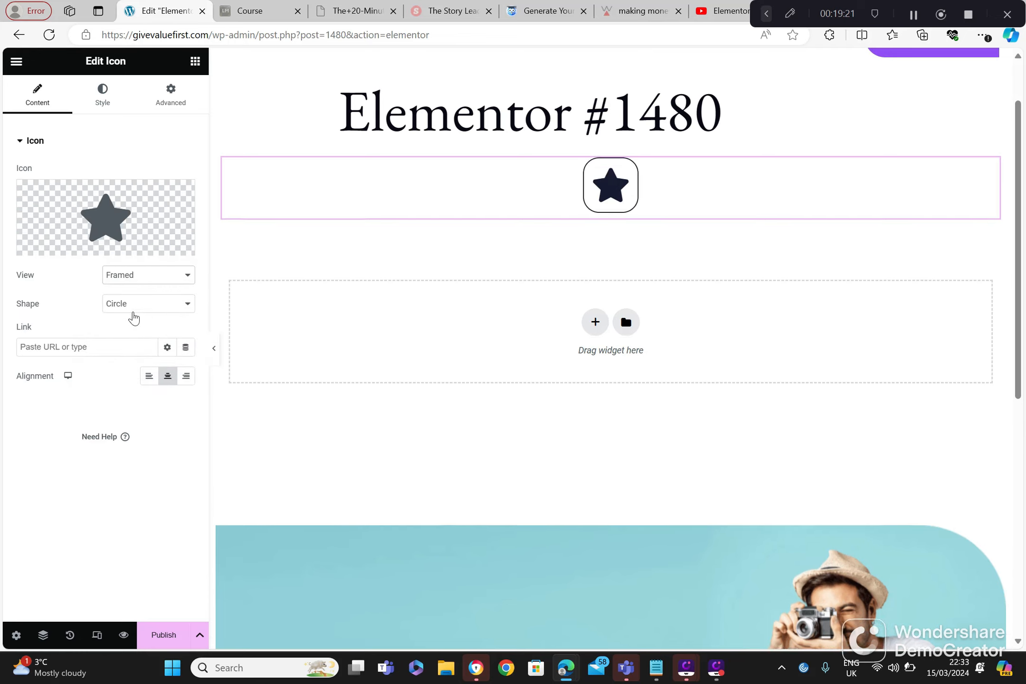
click(144, 275)
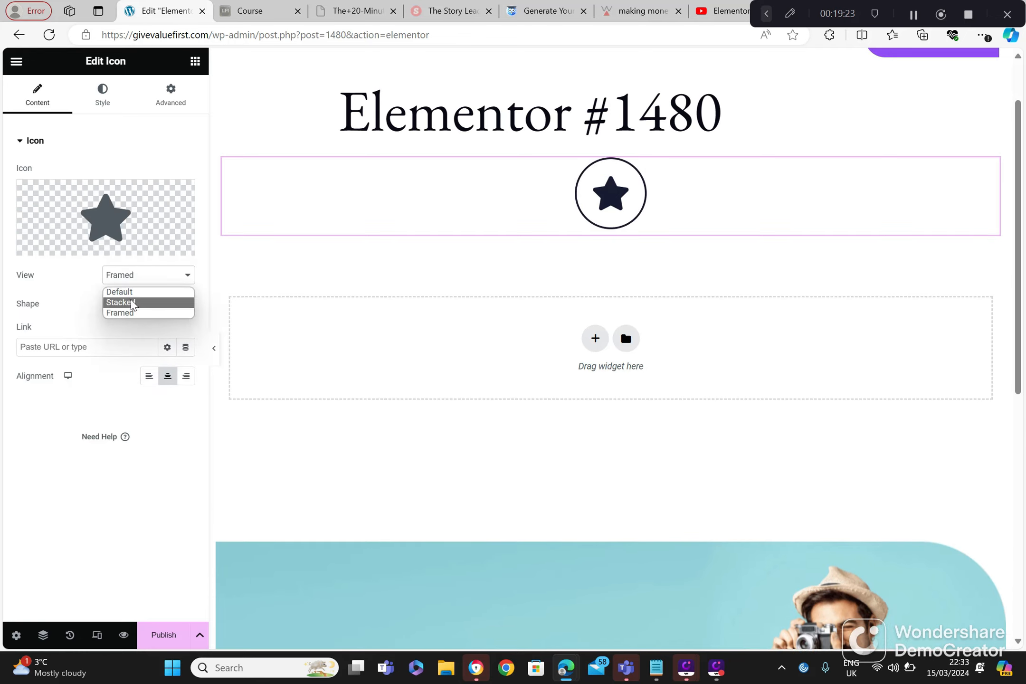
click(132, 304)
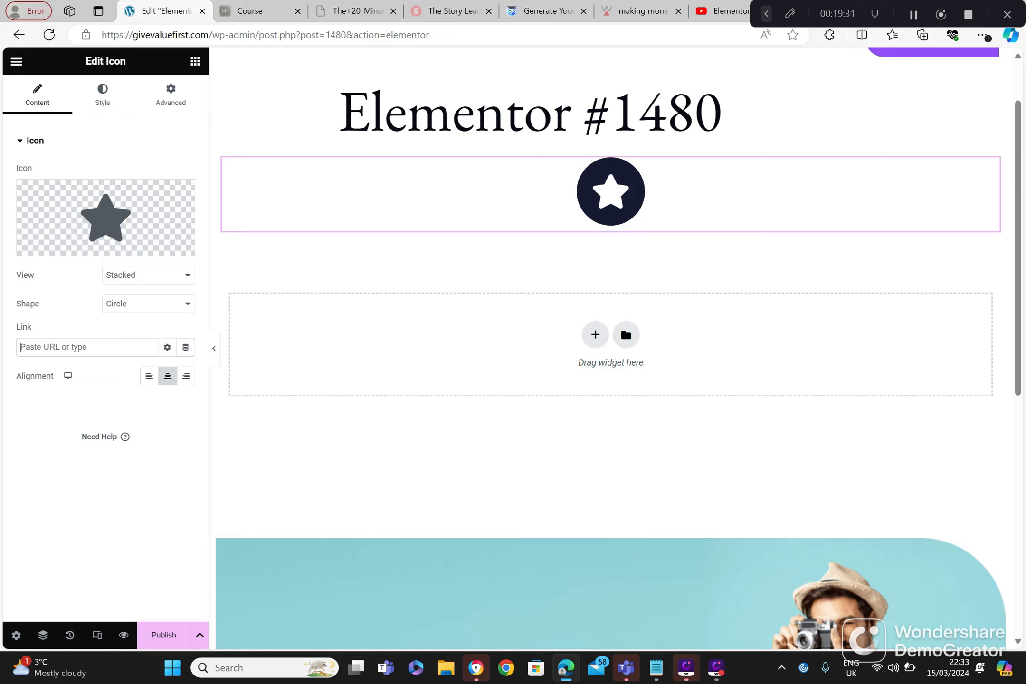
Step: Leave the icon page without saving and create a new page from the Getting Started screen
click(17, 36)
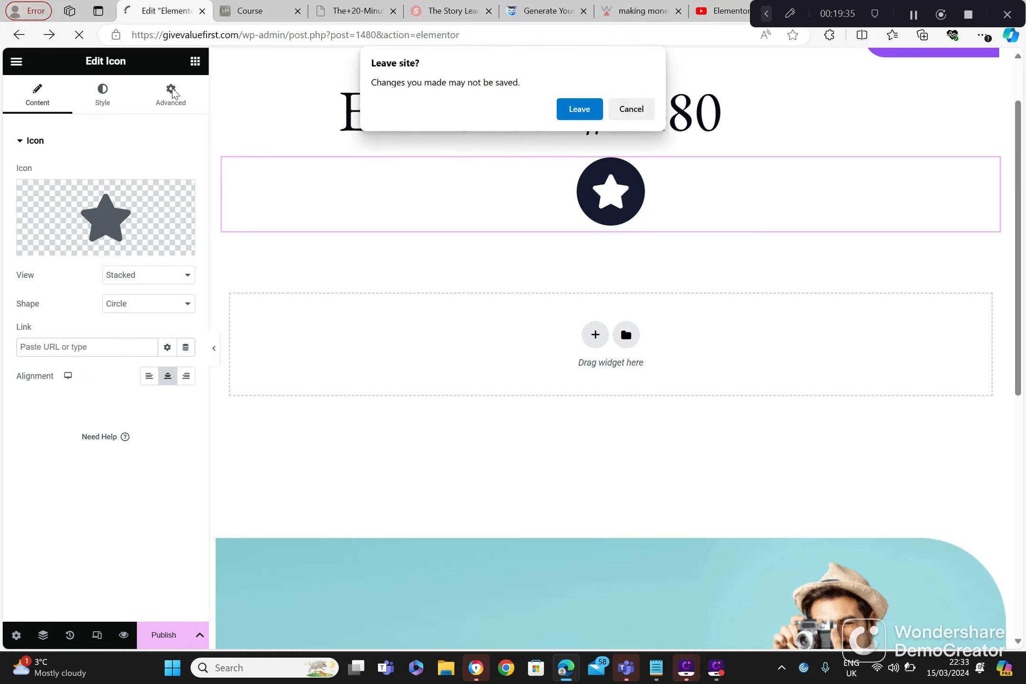
click(578, 111)
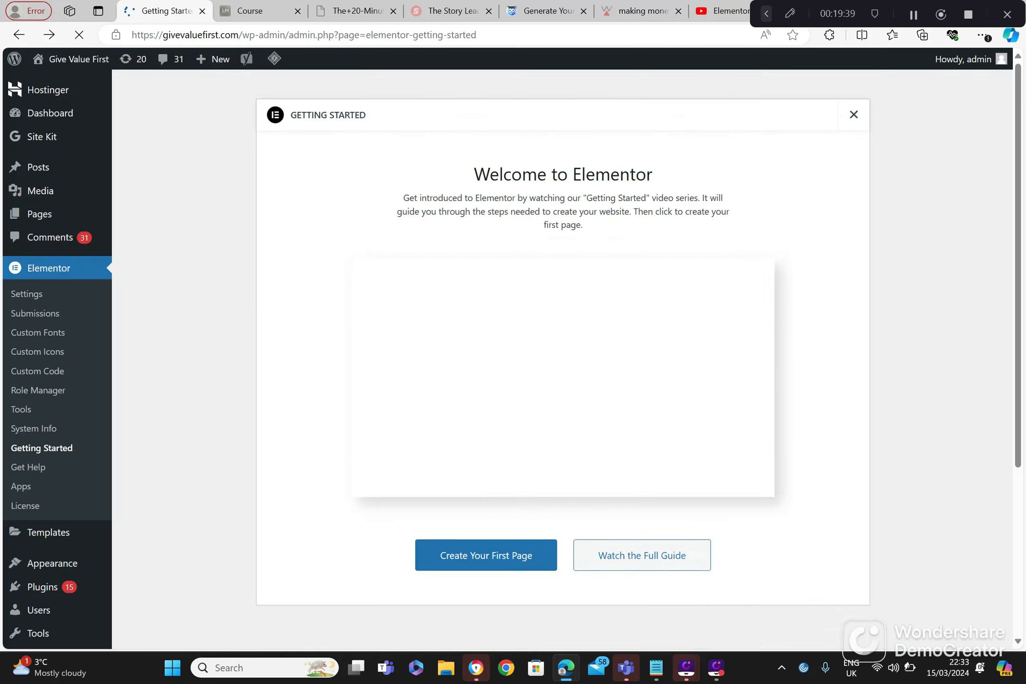
click(507, 599)
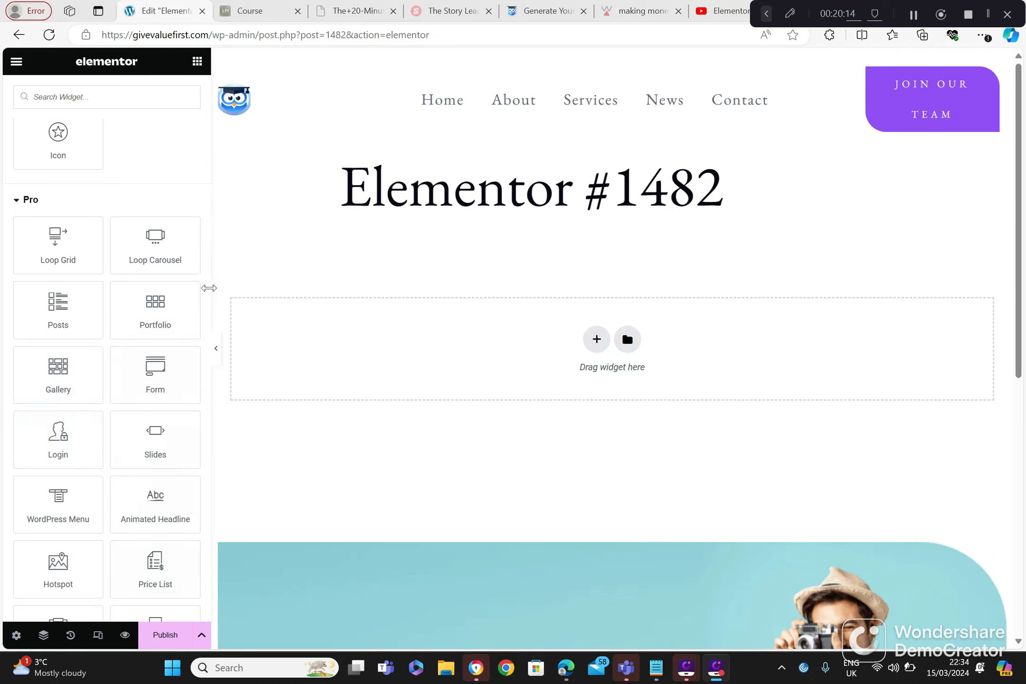
Step: Add a Call to Action widget from the Pro widgets to the Elementor #1482 page
scroll(207, 304, down, 2)
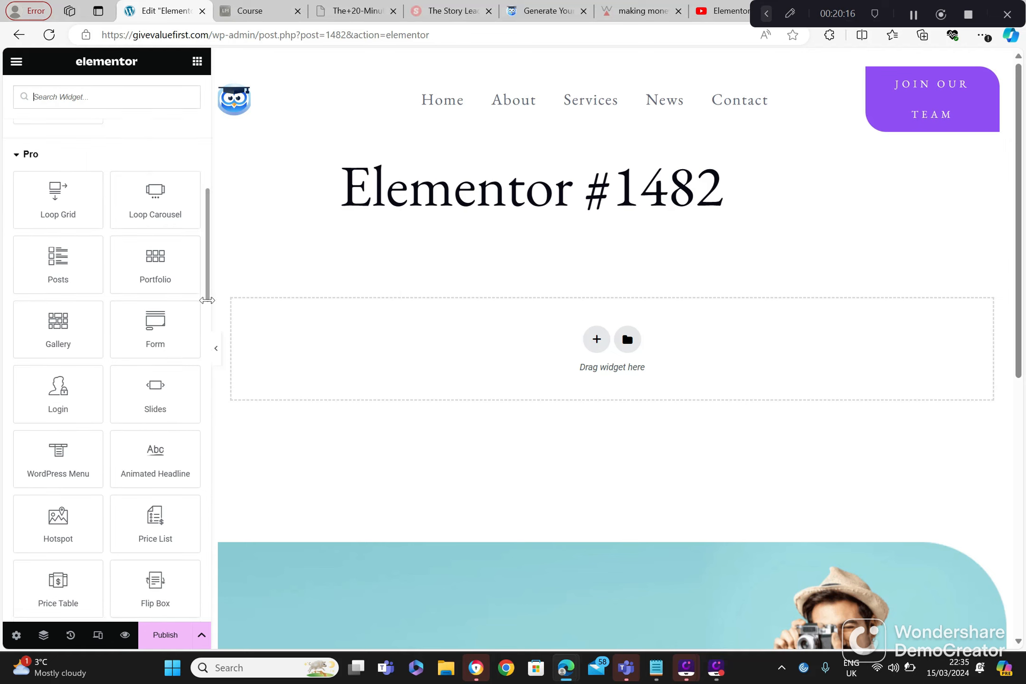
drag(207, 308, 210, 349)
scroll(210, 350, down, 1)
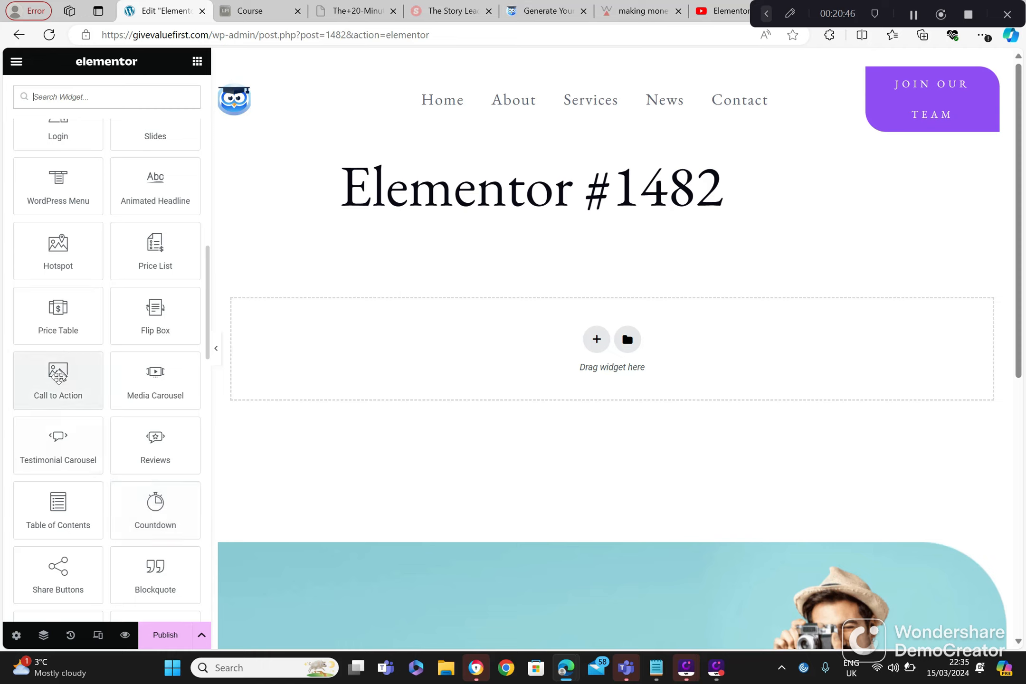
drag(54, 378, 316, 370)
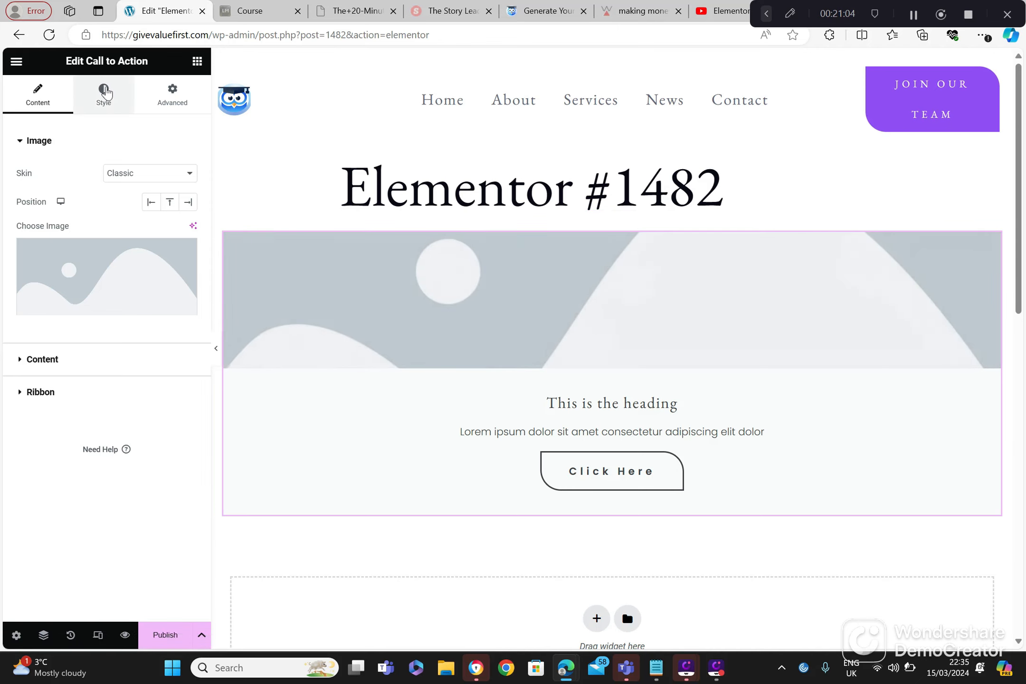
Step: Look through the Call to Action widget's style, advanced and content settings, including its image option
click(104, 92)
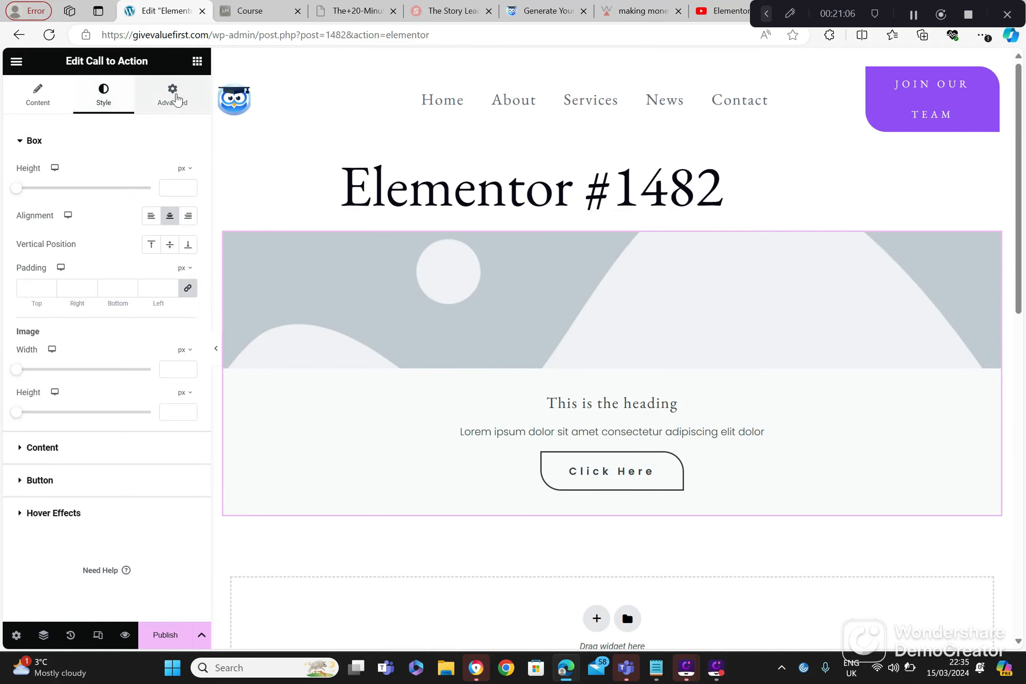
click(175, 97)
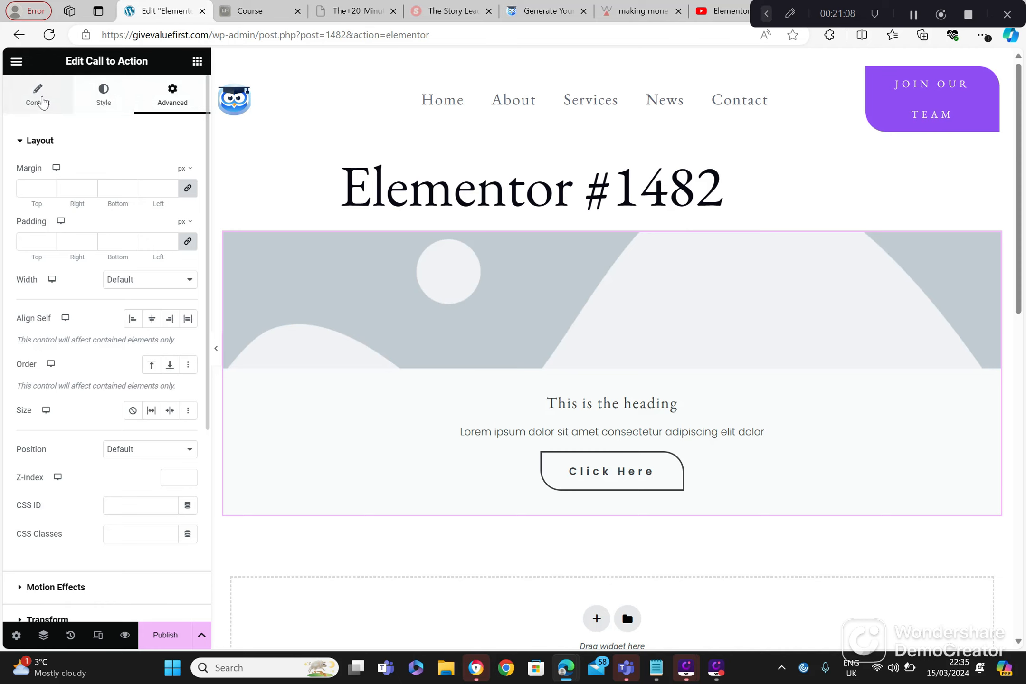
click(41, 100)
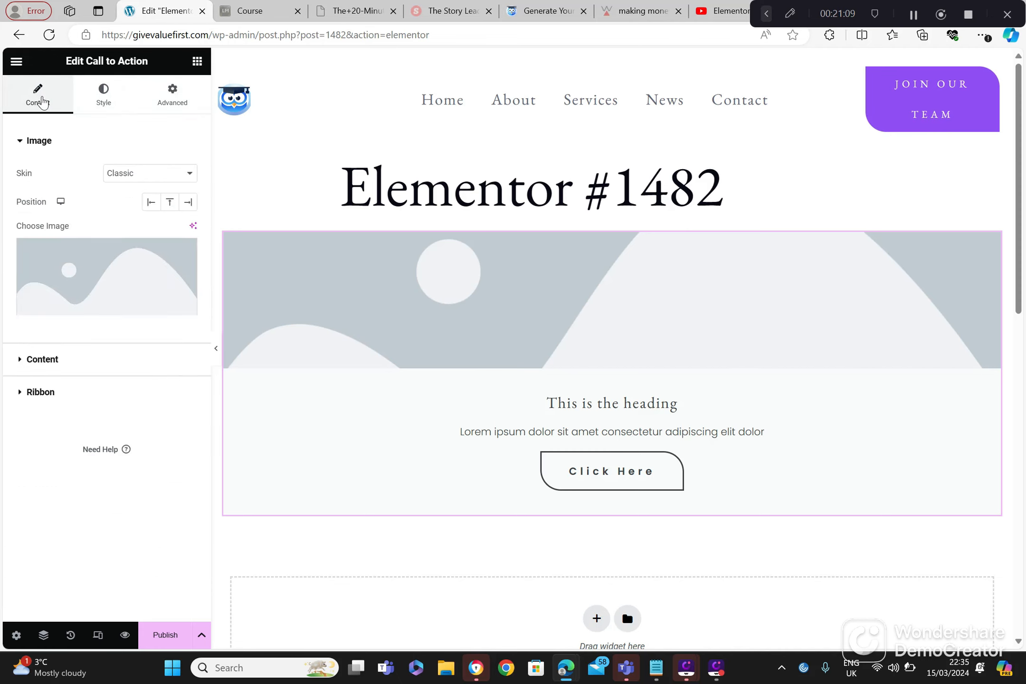
mouse_move(107, 292)
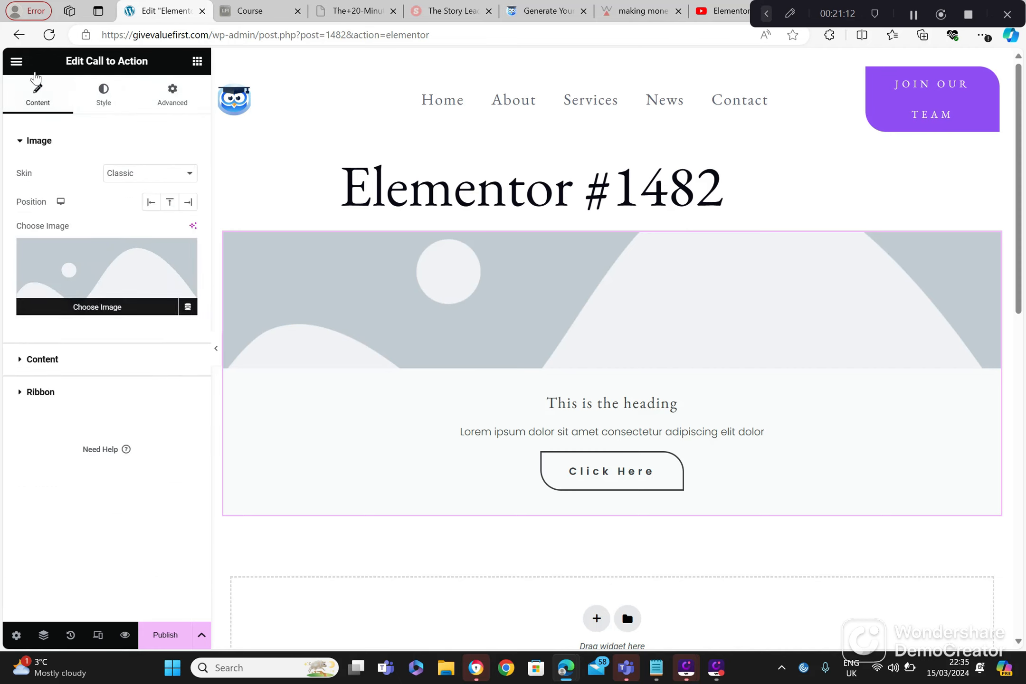
Step: Leave the Call to Action page without saving and create a new page from Getting Started
click(21, 34)
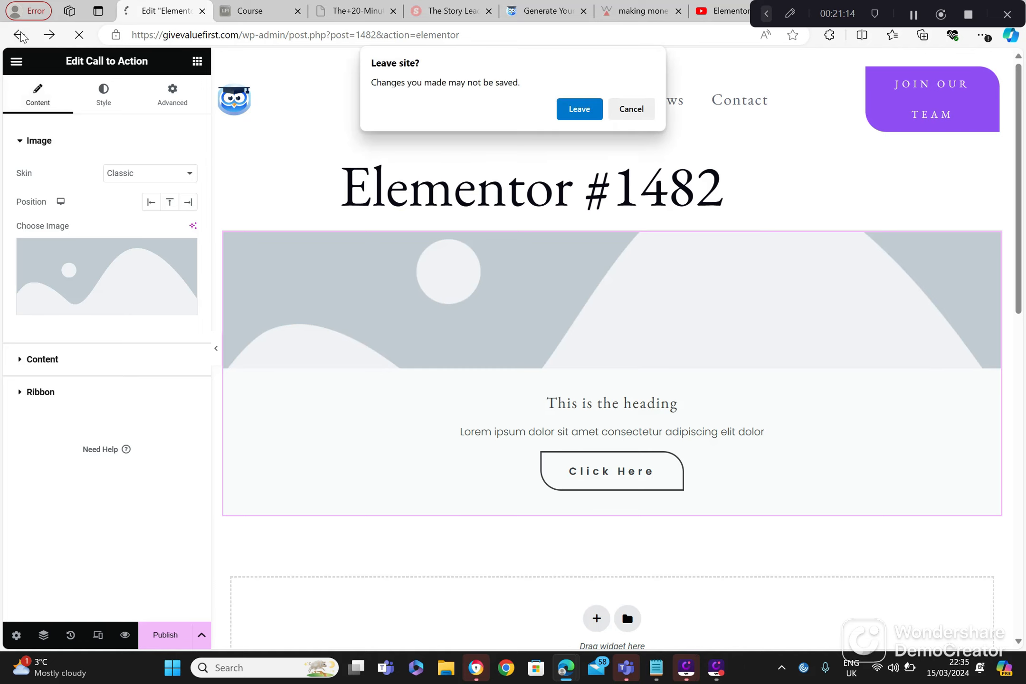
click(578, 109)
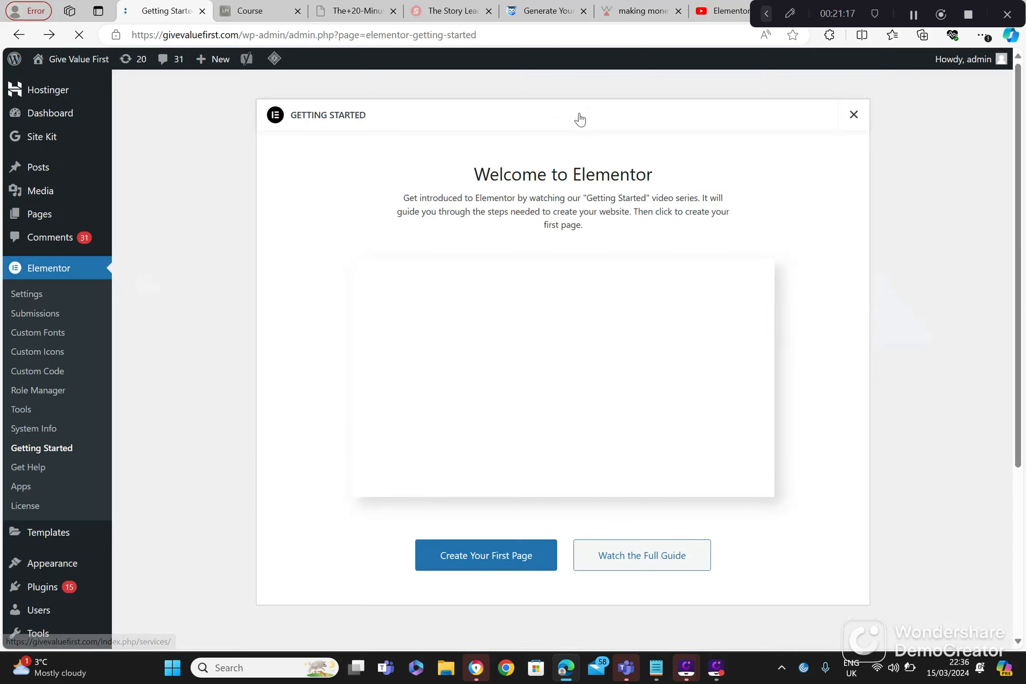
click(504, 606)
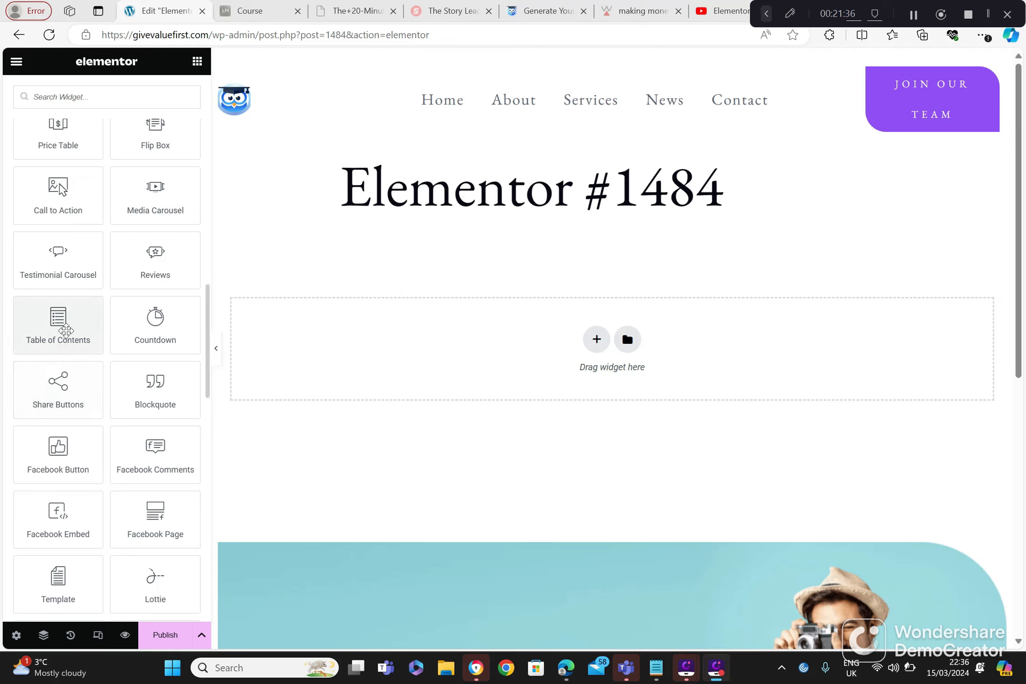
Step: Add a Table of Contents widget to the Elementor #1484 page and review its style, advanced and content settings
drag(58, 319, 302, 366)
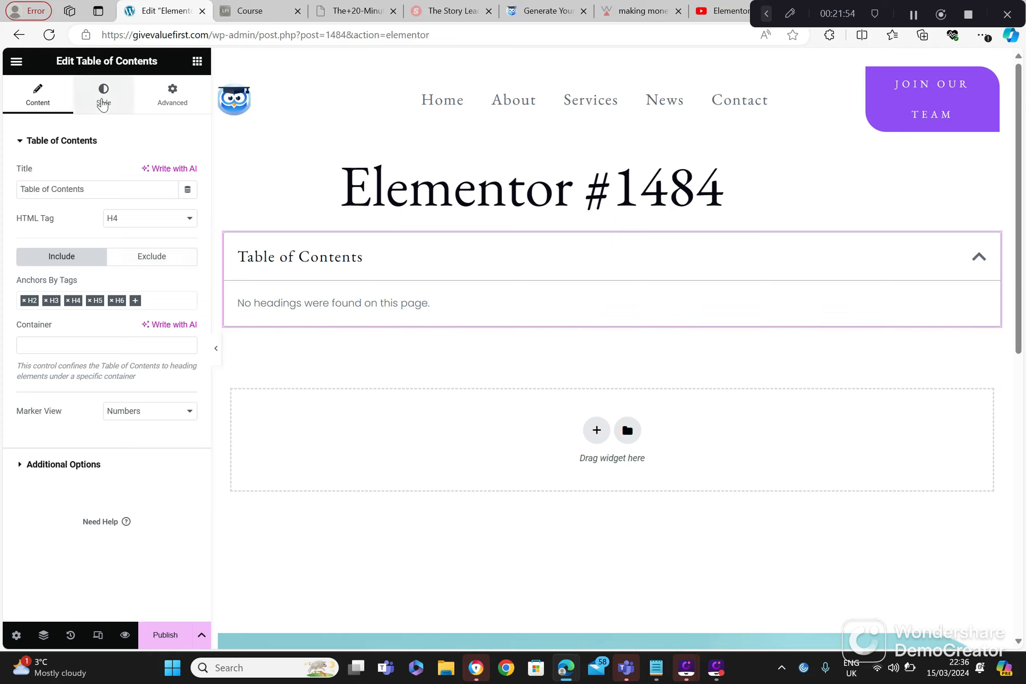
click(103, 102)
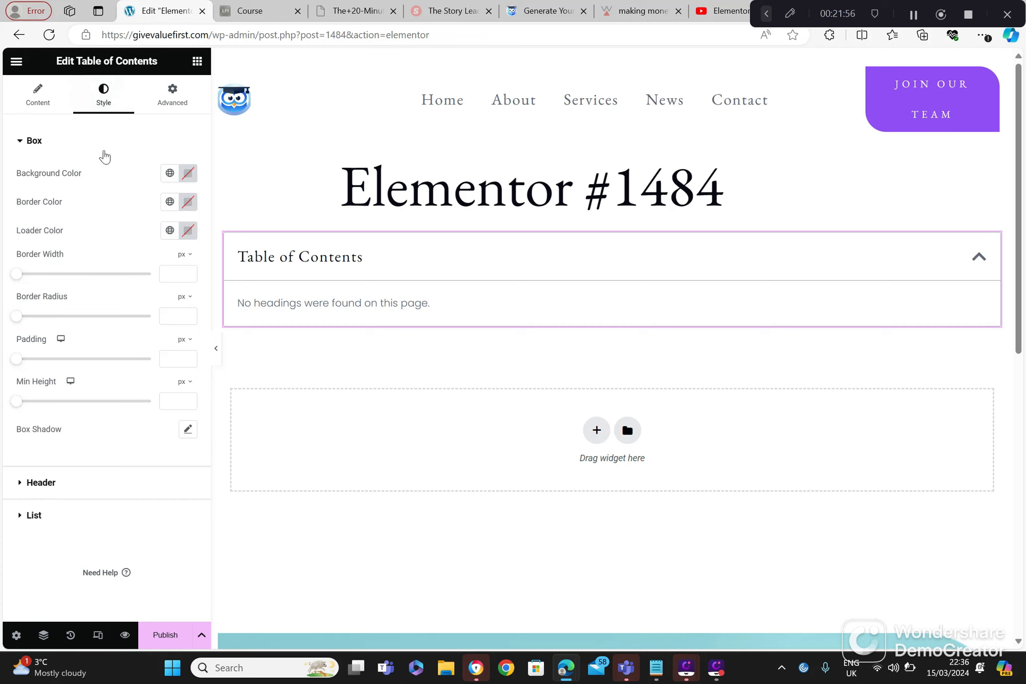
click(171, 95)
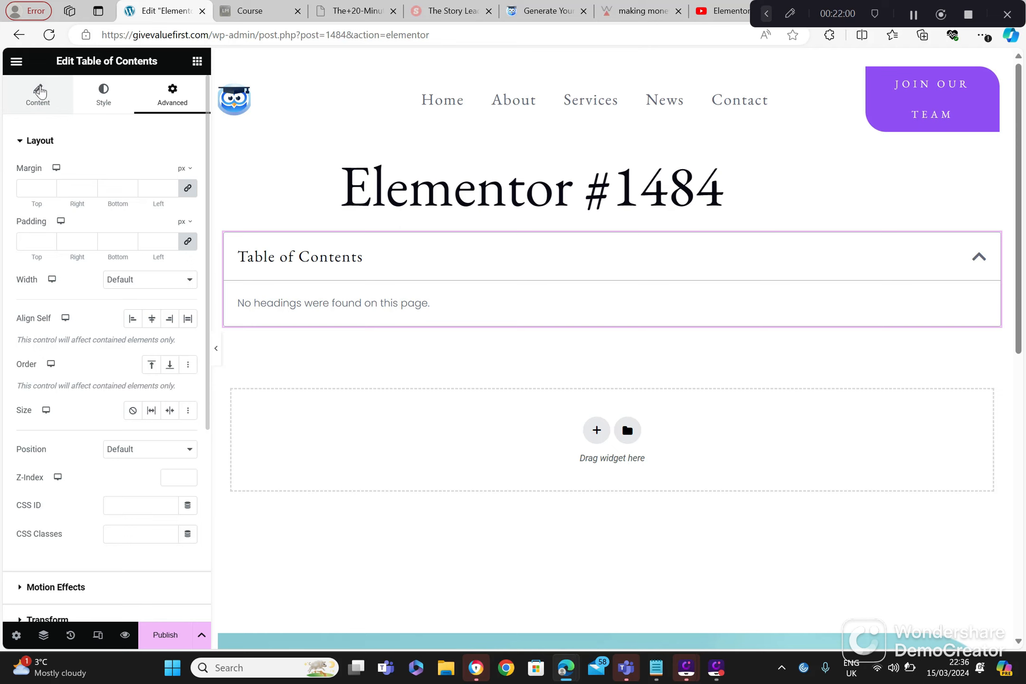
click(39, 93)
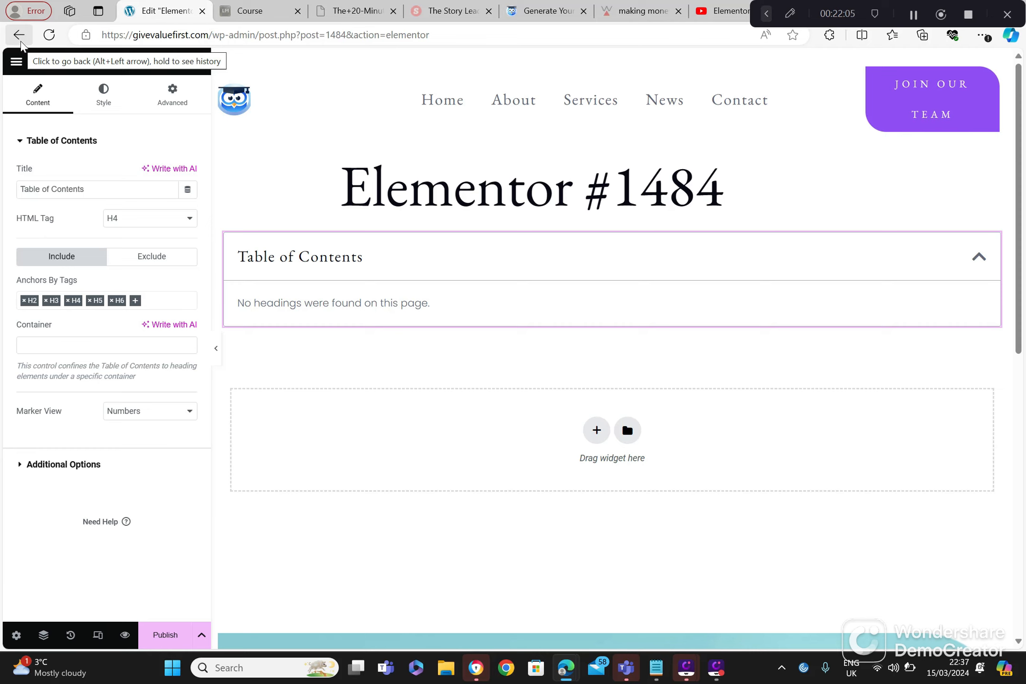
Step: Leave the Table of Contents page without saving and create a new page from Getting Started
click(20, 43)
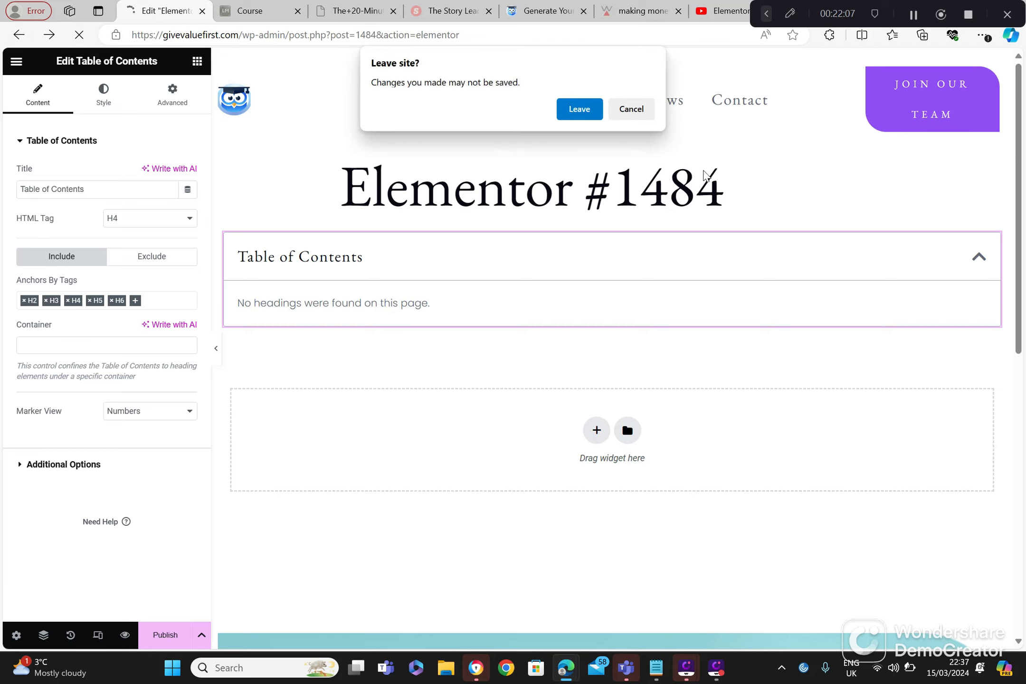
click(588, 110)
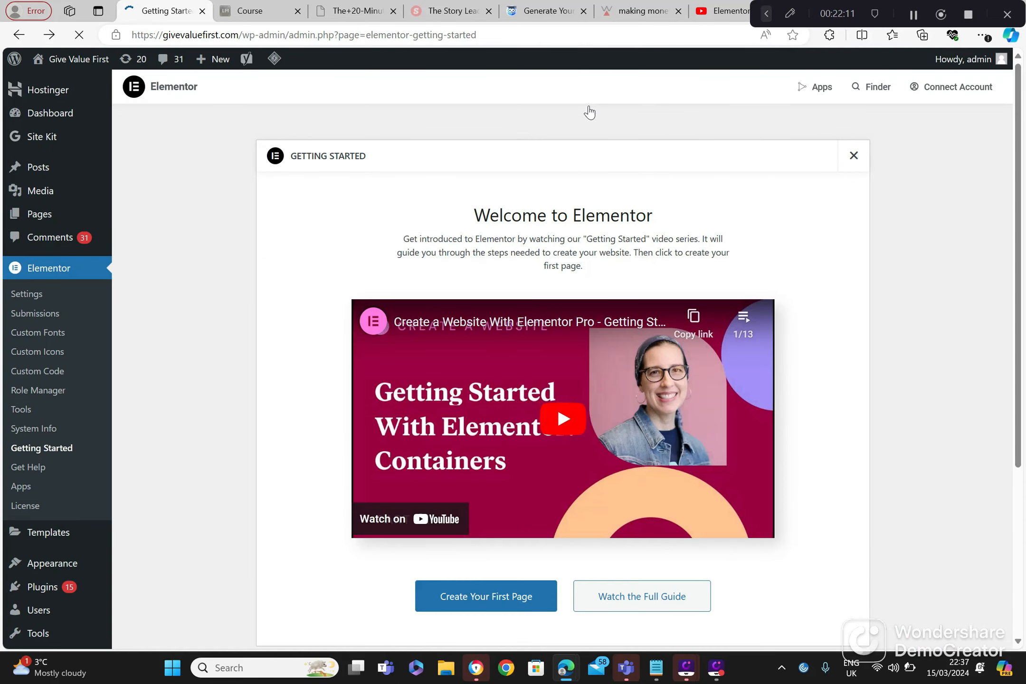
click(481, 603)
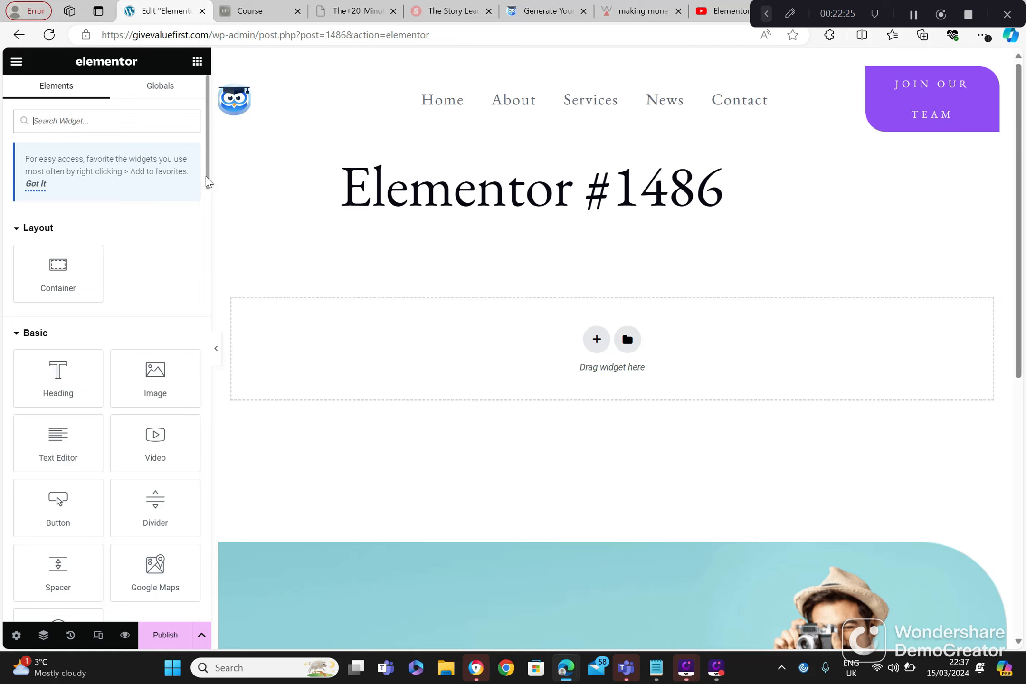
Step: Add a Share Buttons widget to the Elementor #1486 page and review its Facebook item and Target URL options
drag(206, 176, 207, 392)
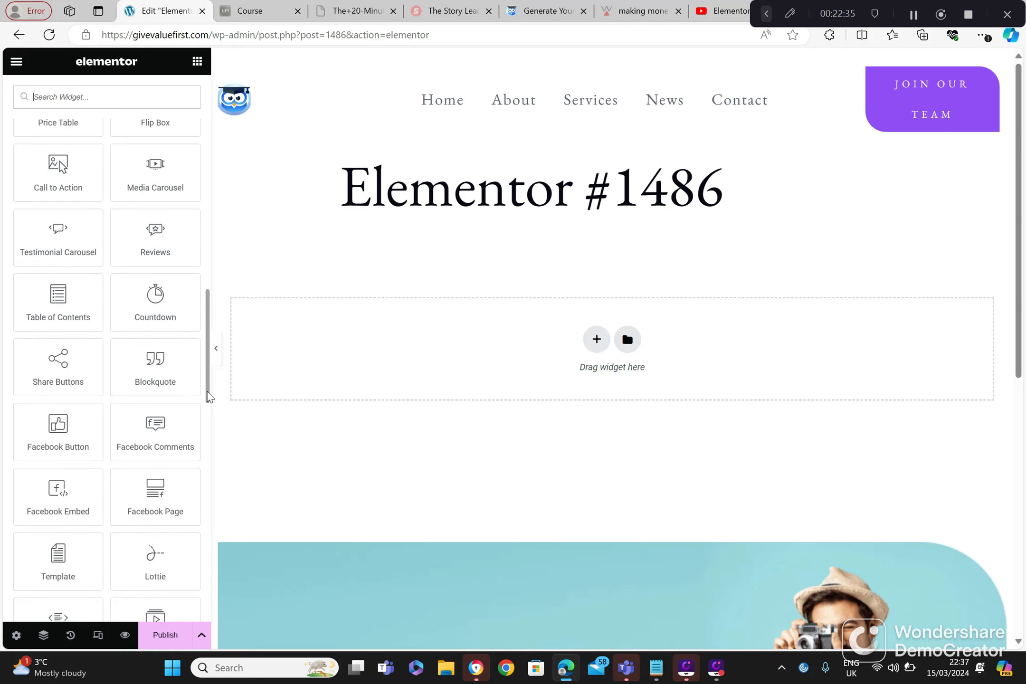
drag(52, 373, 327, 363)
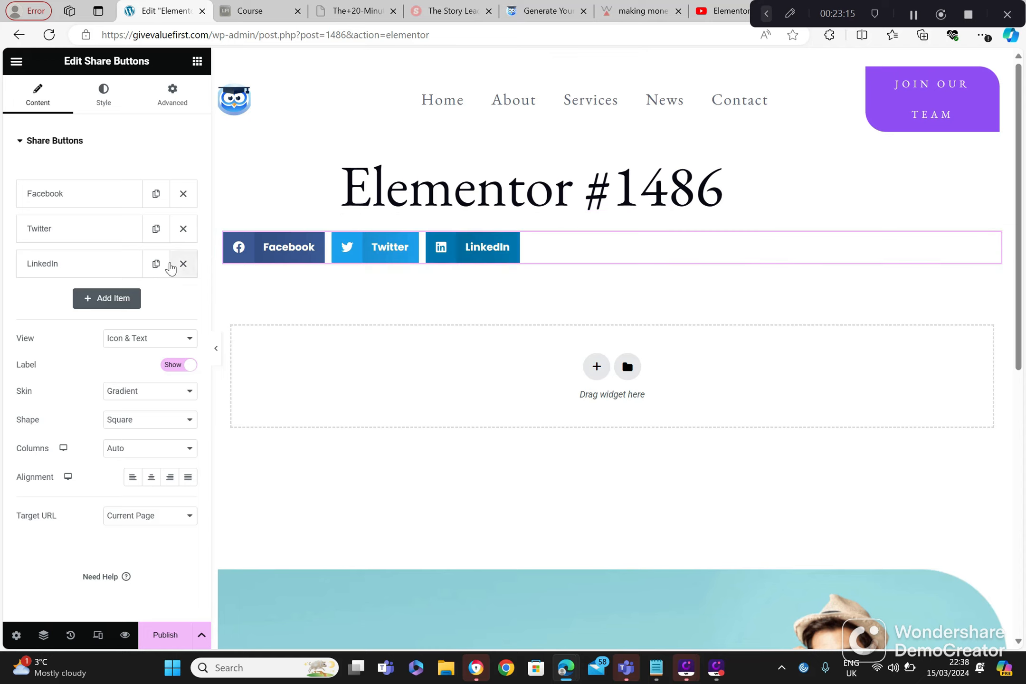
click(110, 202)
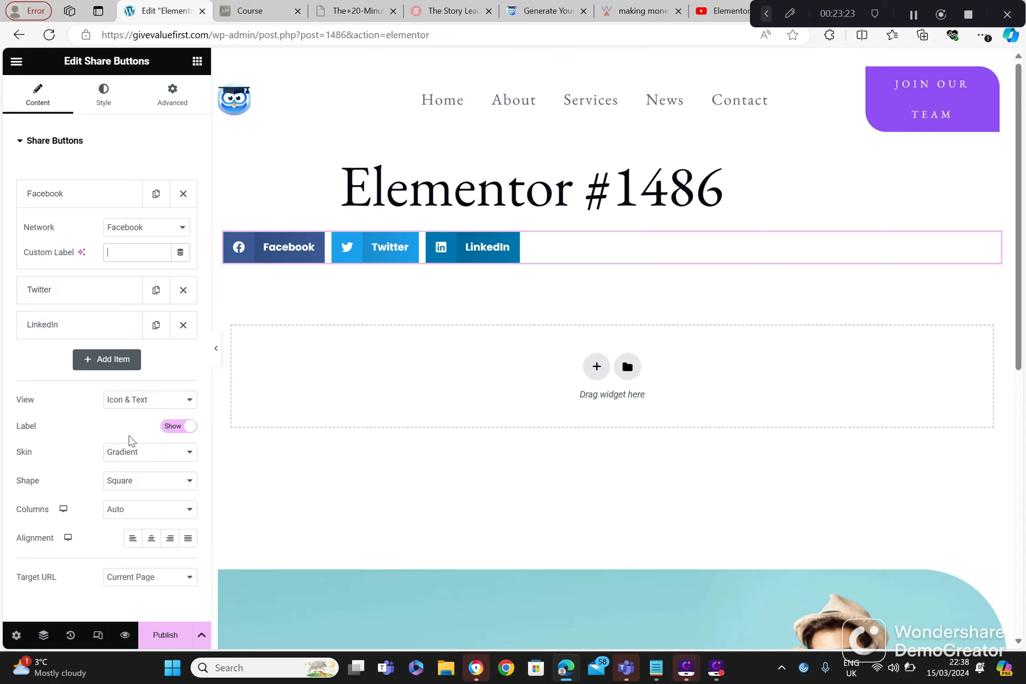
click(129, 582)
click(129, 587)
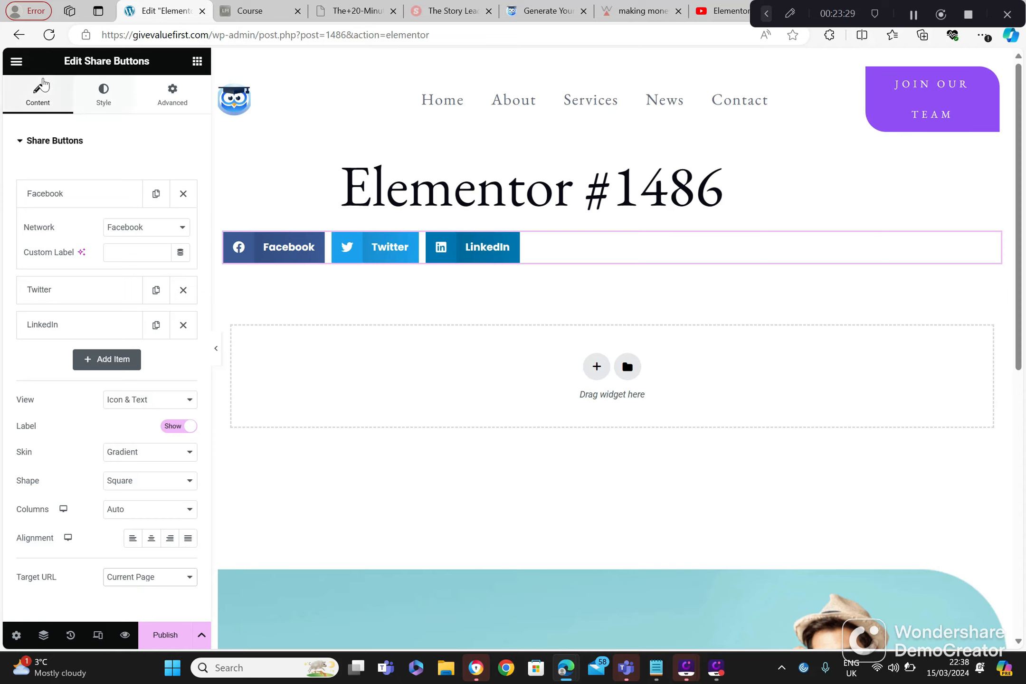
Step: Leave the Share Buttons page without saving and create a new page from Getting Started
click(18, 35)
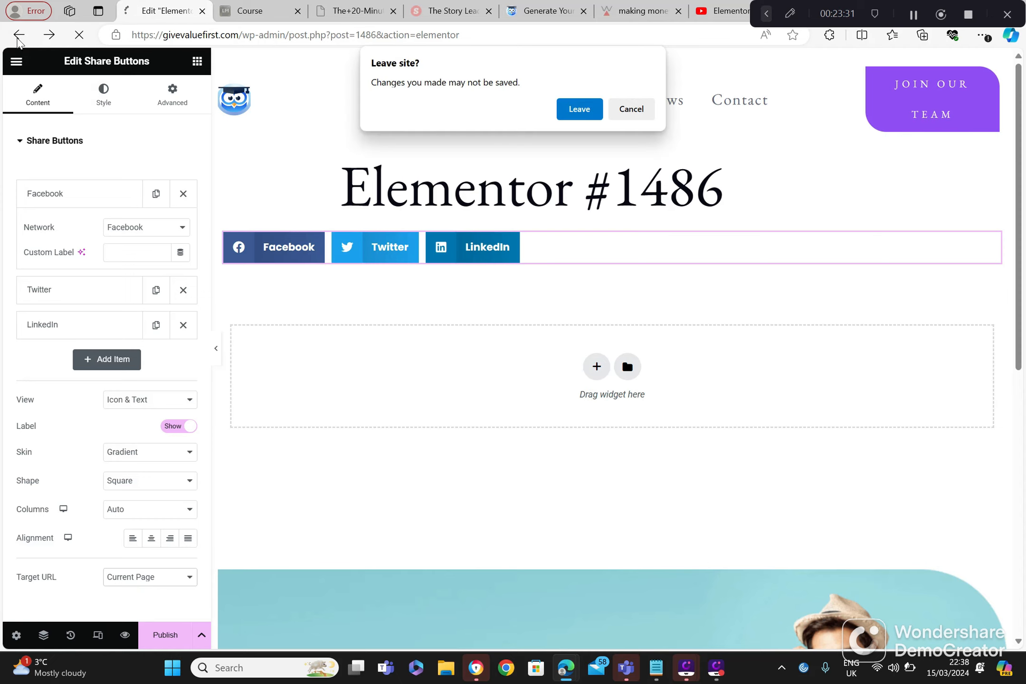
click(580, 114)
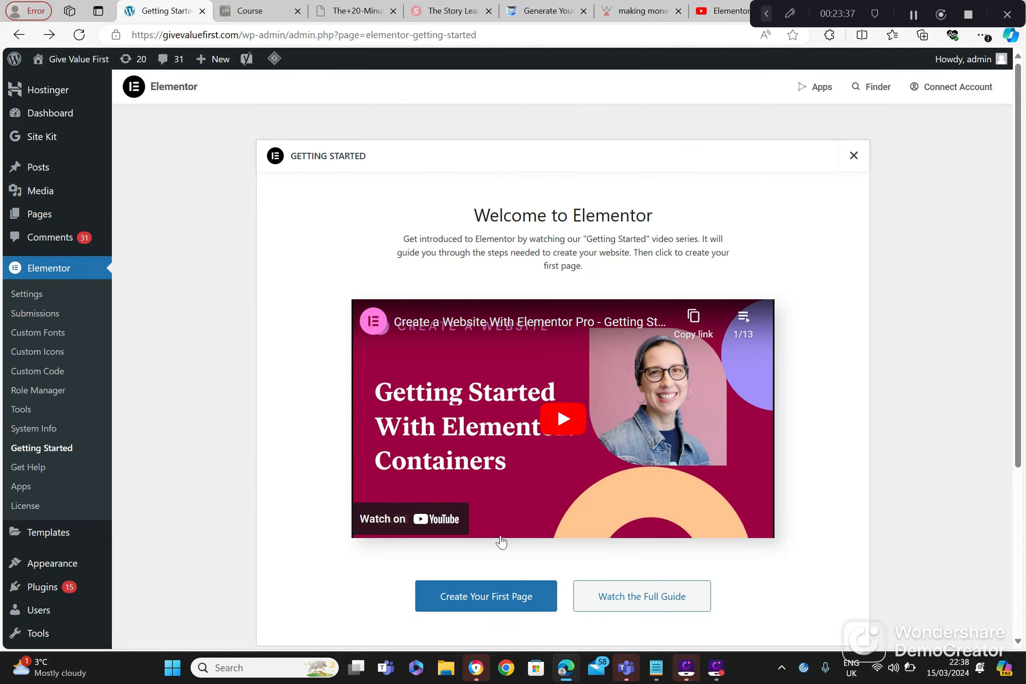
click(497, 601)
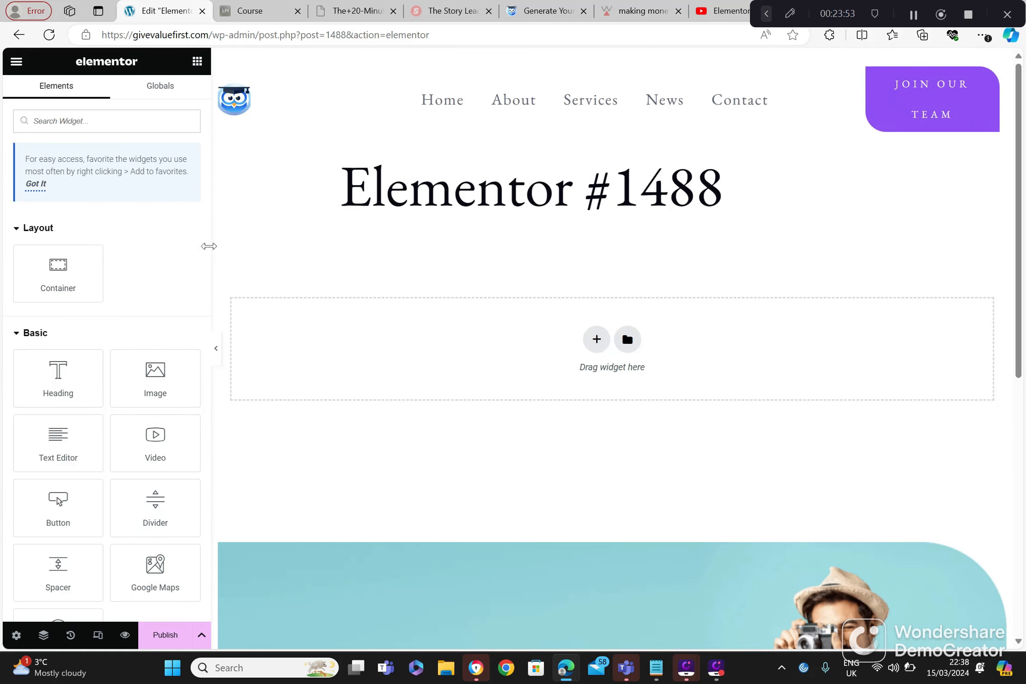
Step: Add a Facebook Button widget from the Pro widgets to the Elementor #1488 page
drag(209, 287, 206, 287)
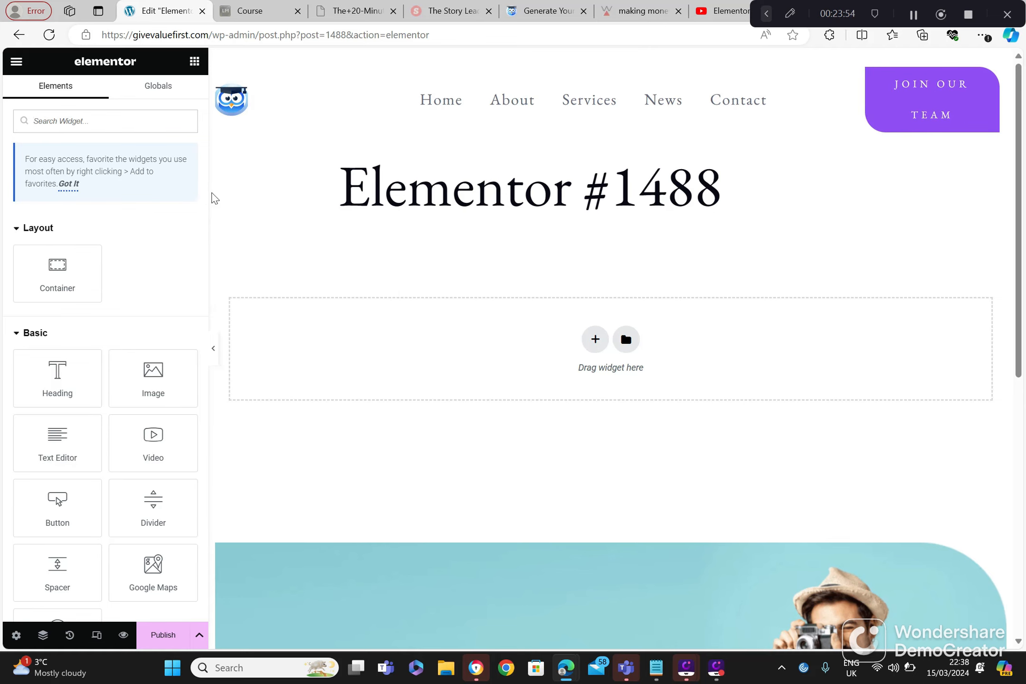
drag(212, 199, 201, 296)
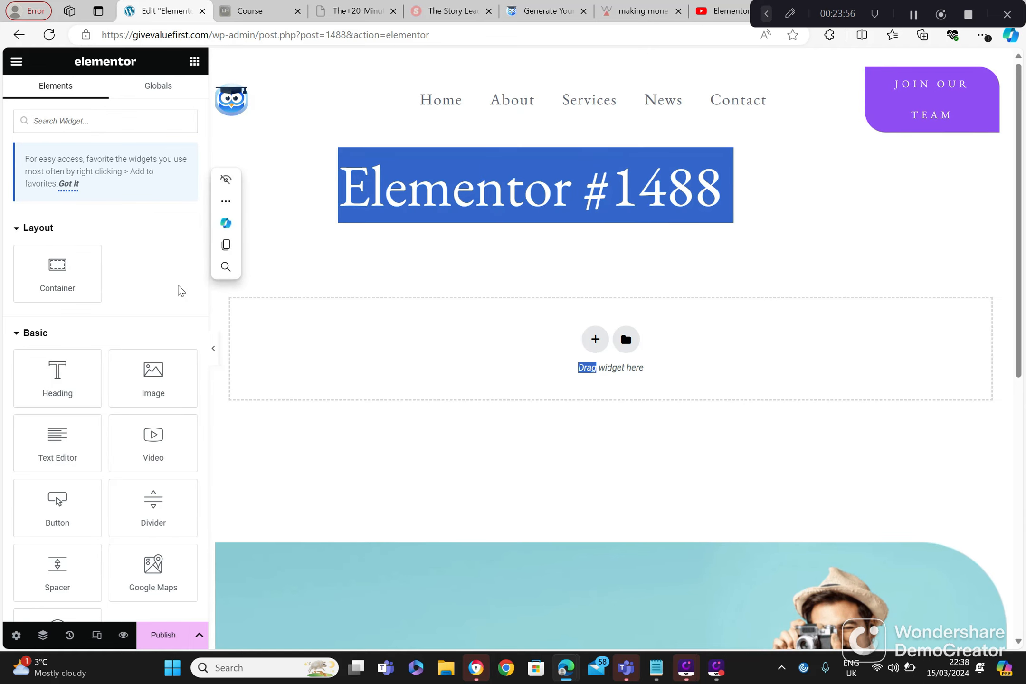
click(182, 292)
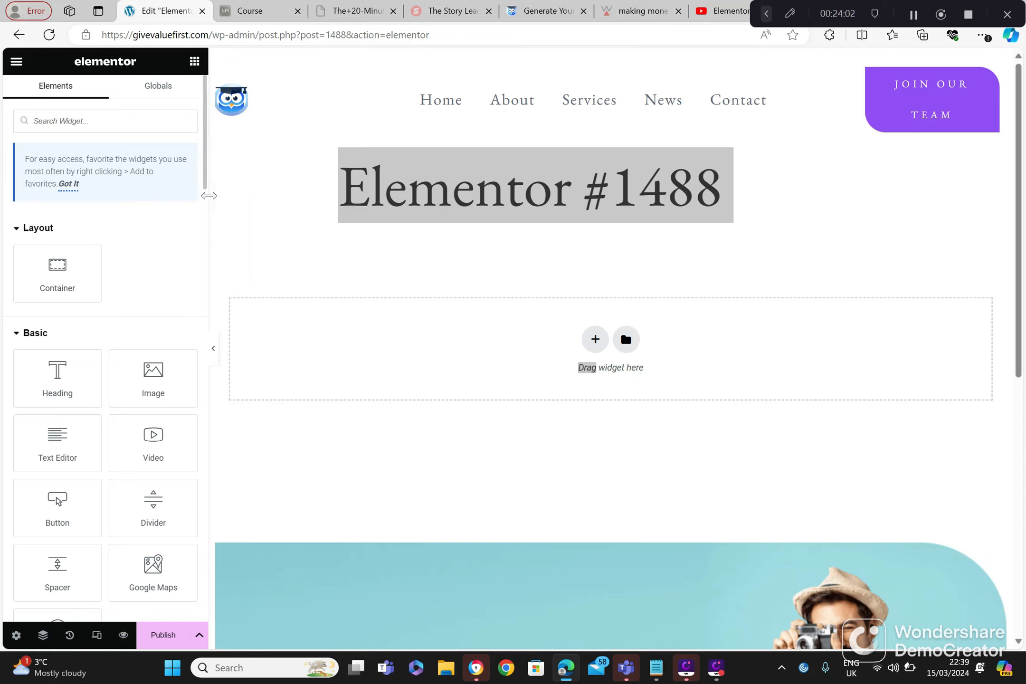
drag(204, 186, 209, 284)
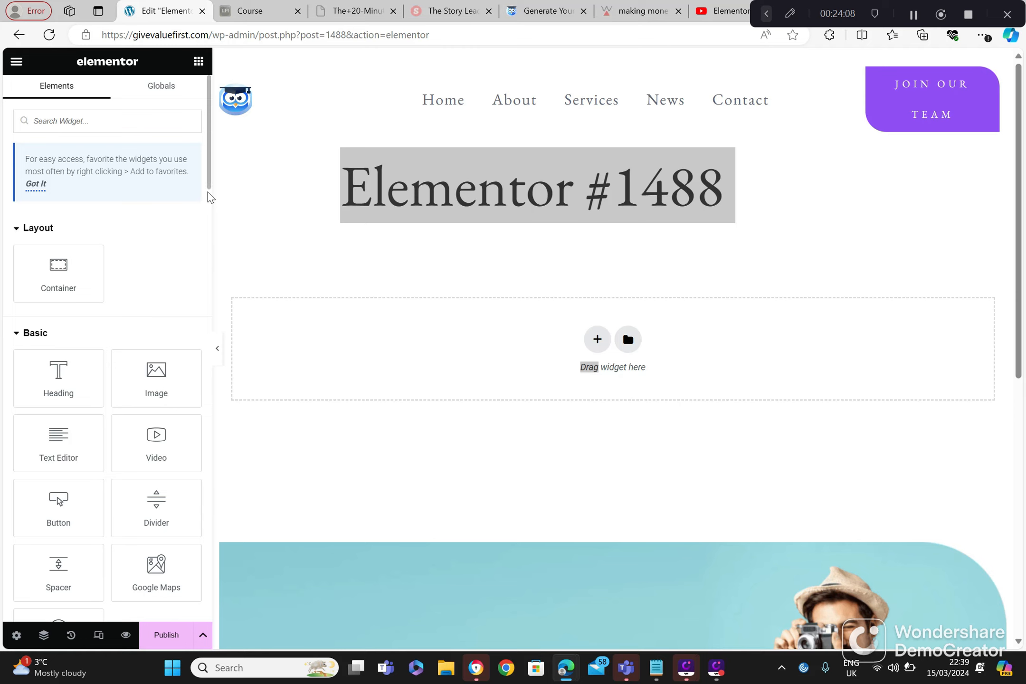
drag(208, 197, 199, 232)
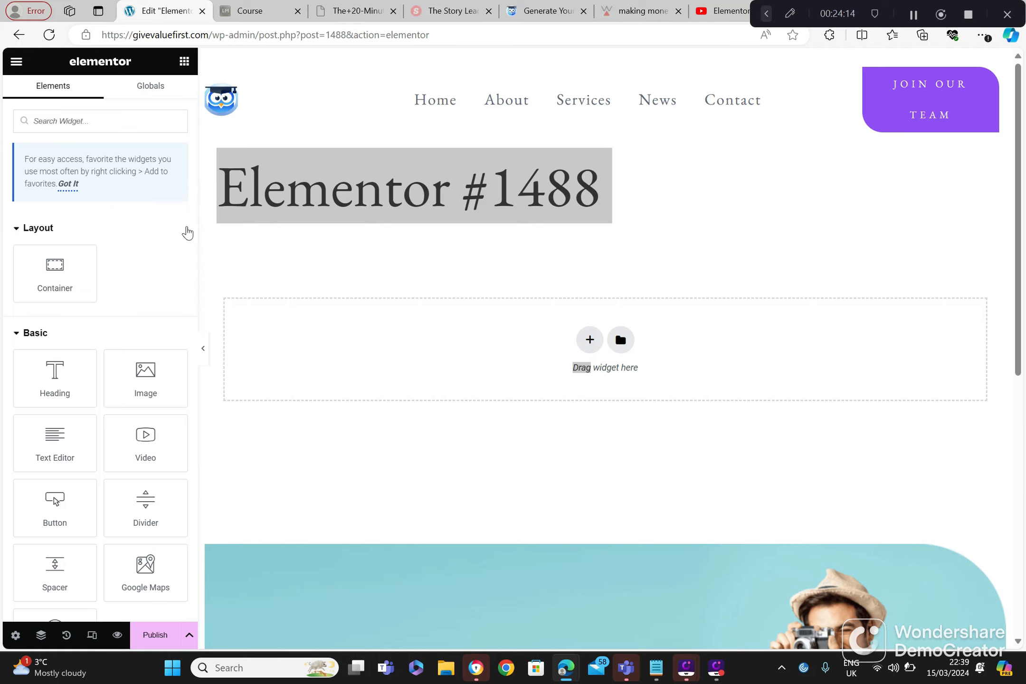
drag(199, 209, 197, 402)
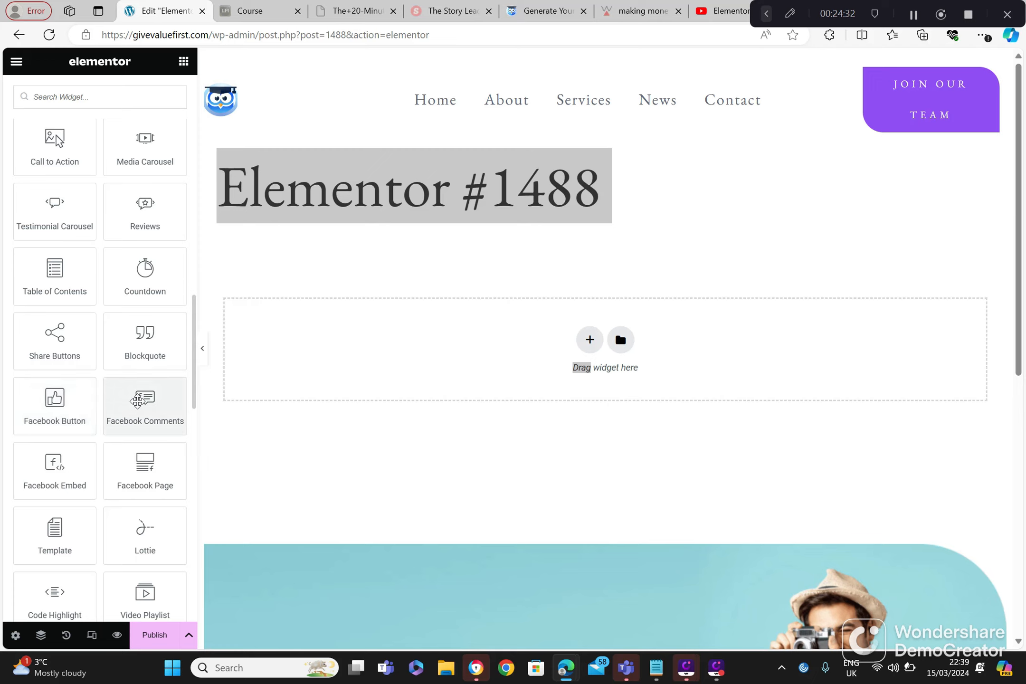
drag(55, 399, 309, 370)
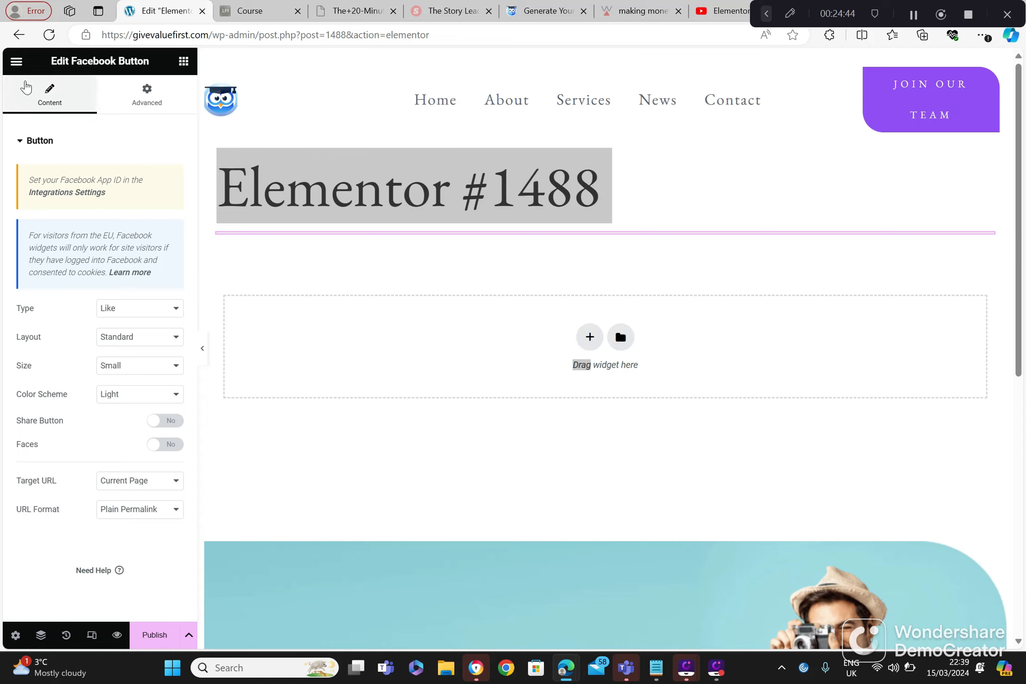
Step: Leave the Facebook Button page without saving and create a new page from Getting Started
click(19, 36)
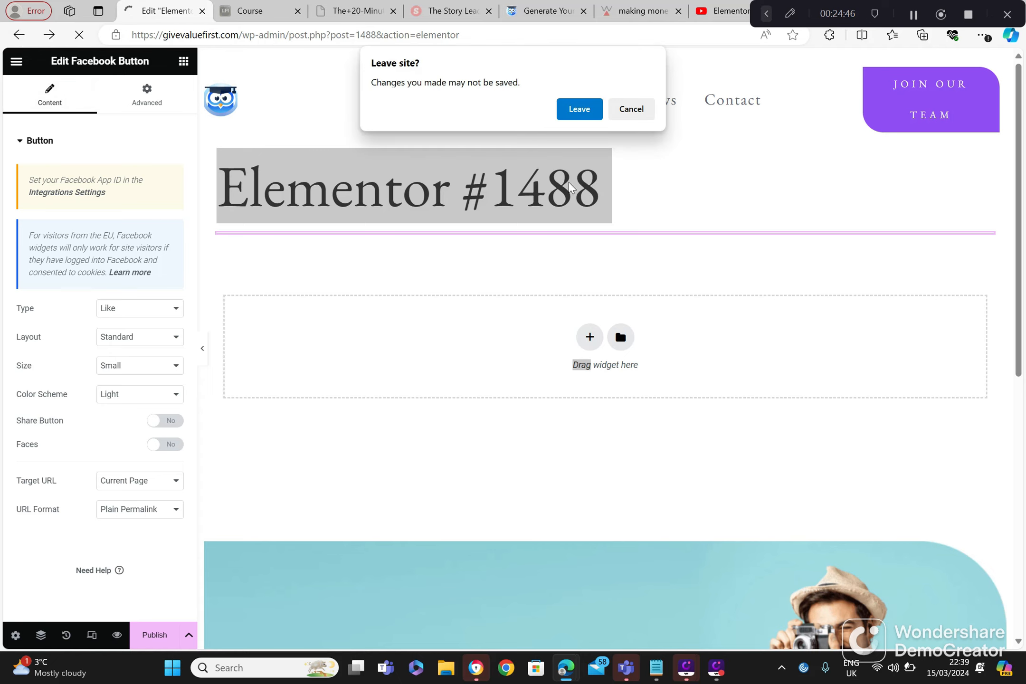
click(579, 109)
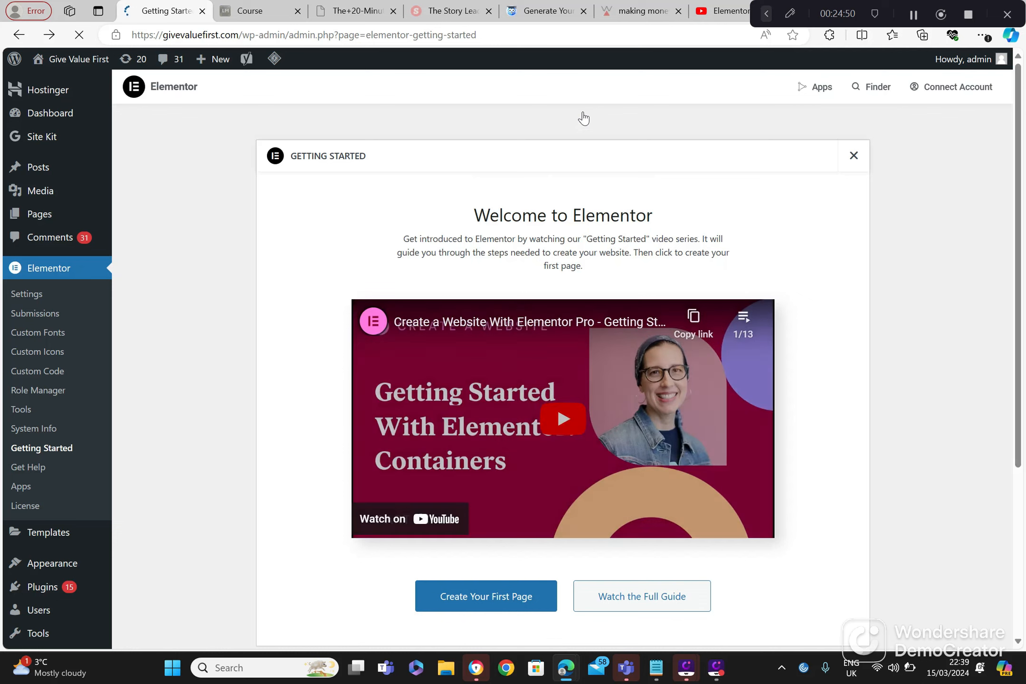
click(501, 597)
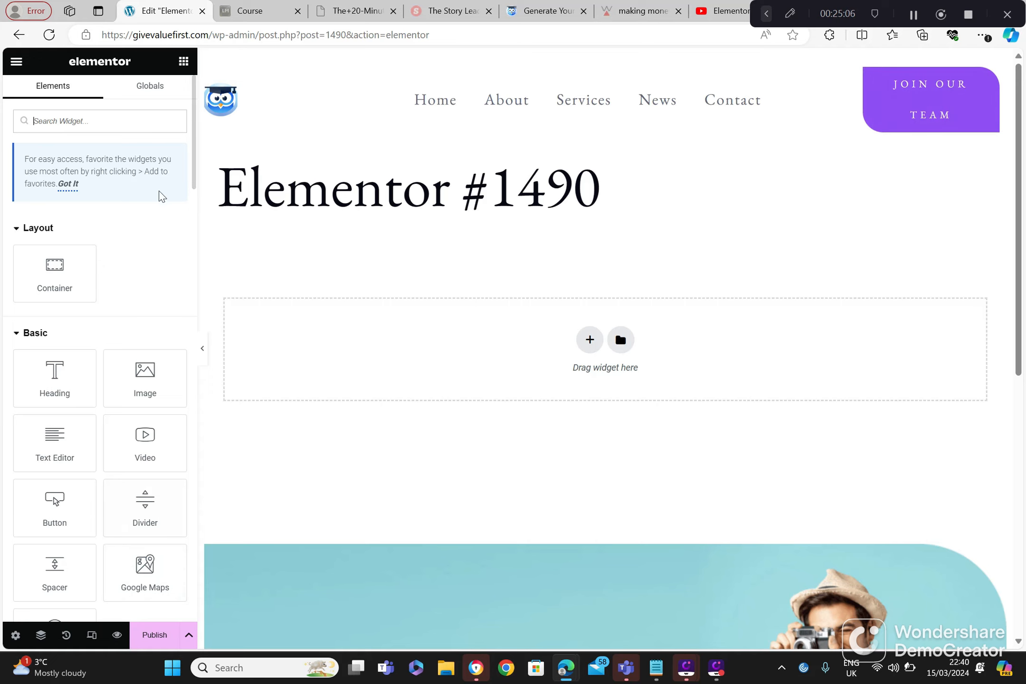
Step: Add a Media Carousel widget from the Pro widgets to the Elementor #1490 page
drag(192, 186, 181, 429)
scroll(173, 394, up, 5)
click(165, 360)
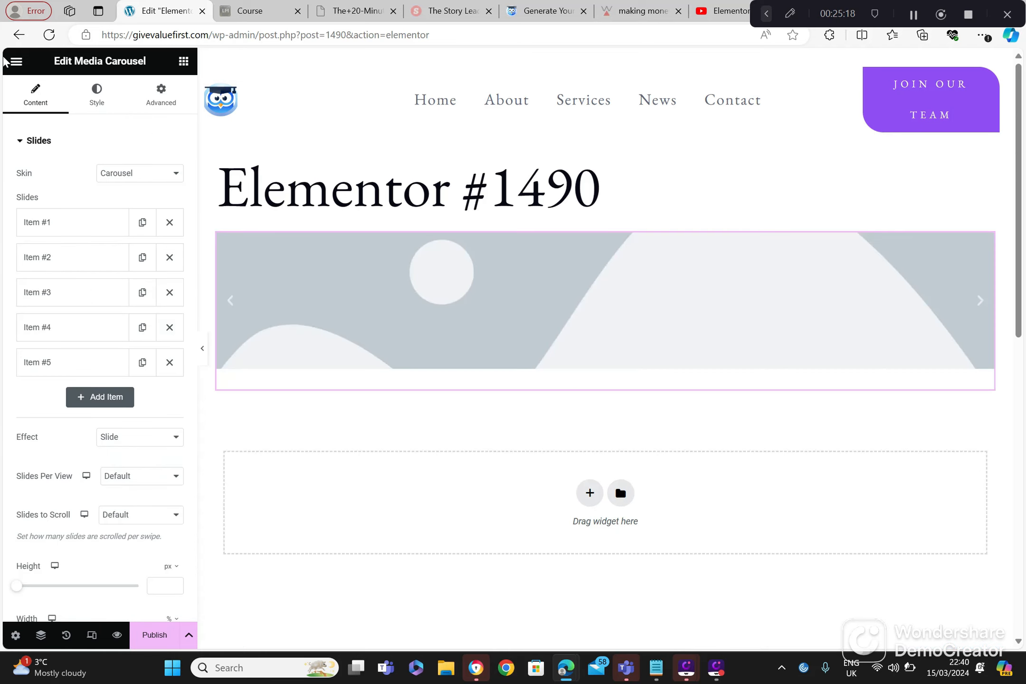
Step: Leave the Media Carousel page without saving and create a new page from Getting Started
click(18, 37)
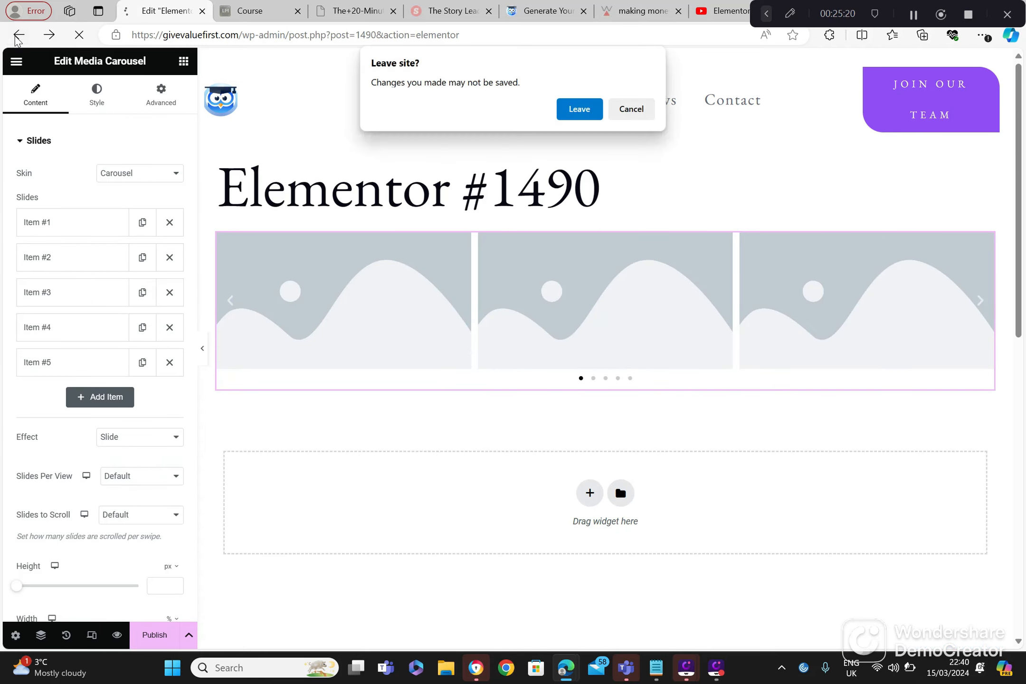
click(579, 112)
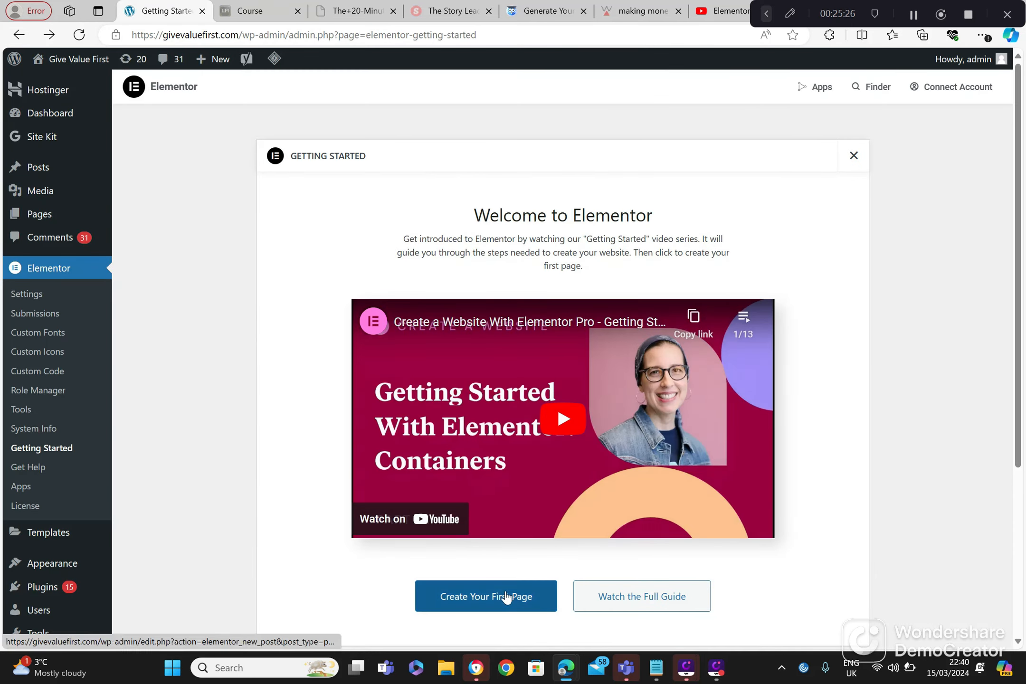
click(506, 598)
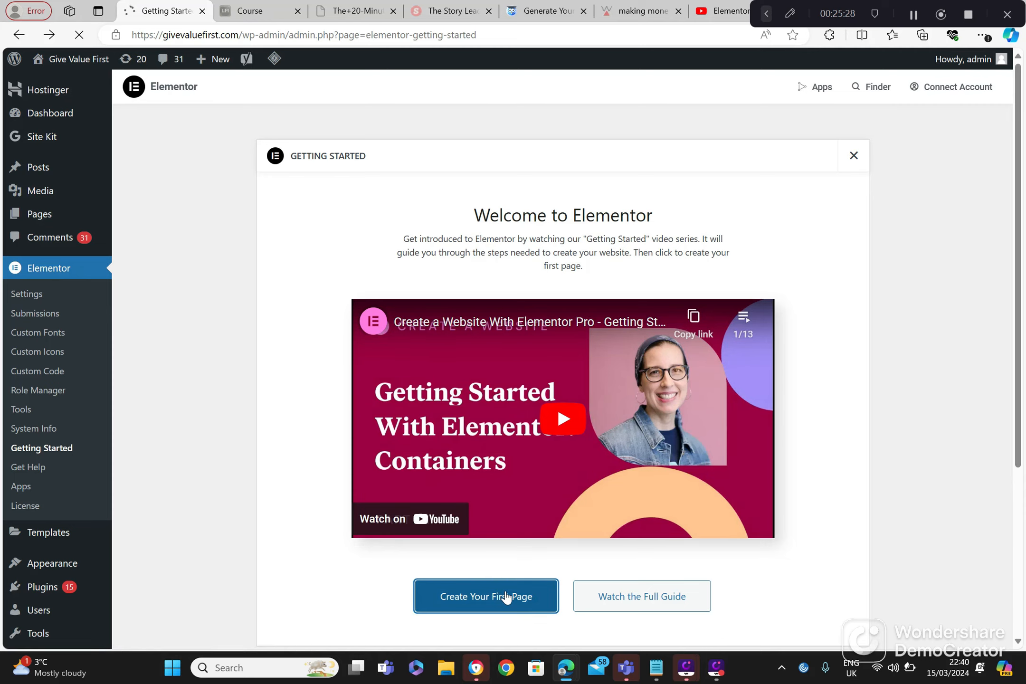
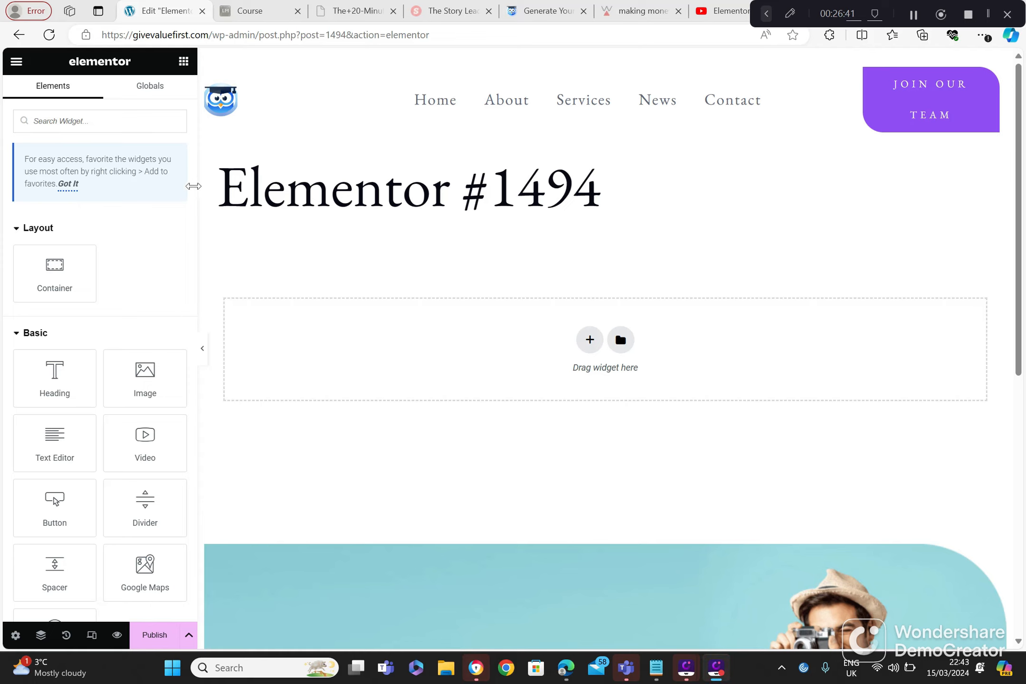
Step: Add a Facebook Embed widget from the Pro widgets to the Elementor #1494 page
scroll(195, 185, down, 10)
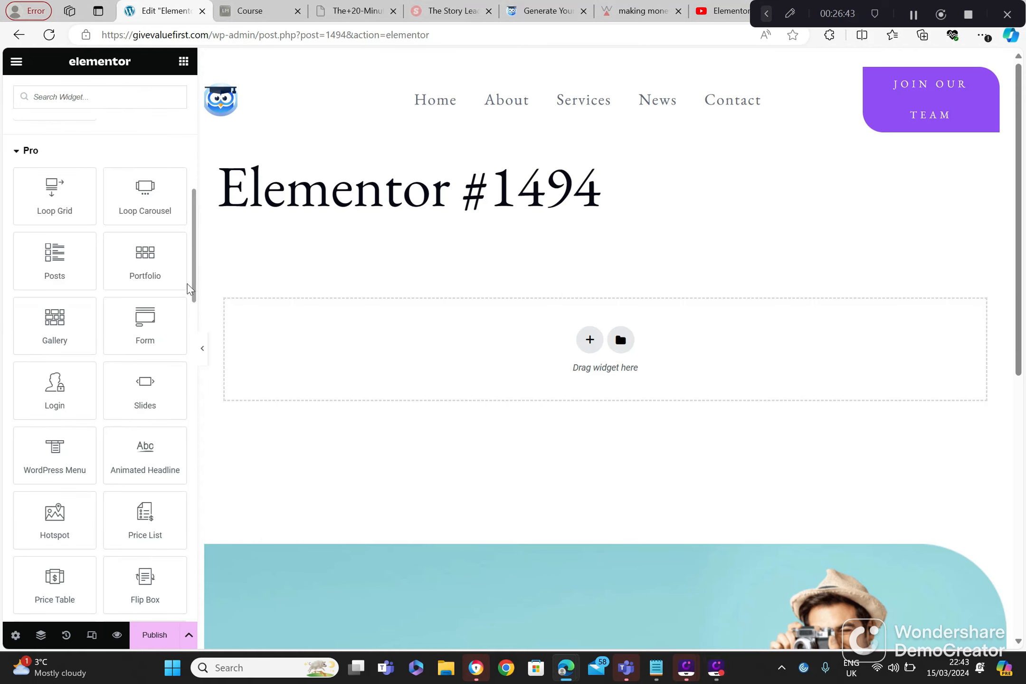
drag(194, 299, 191, 318)
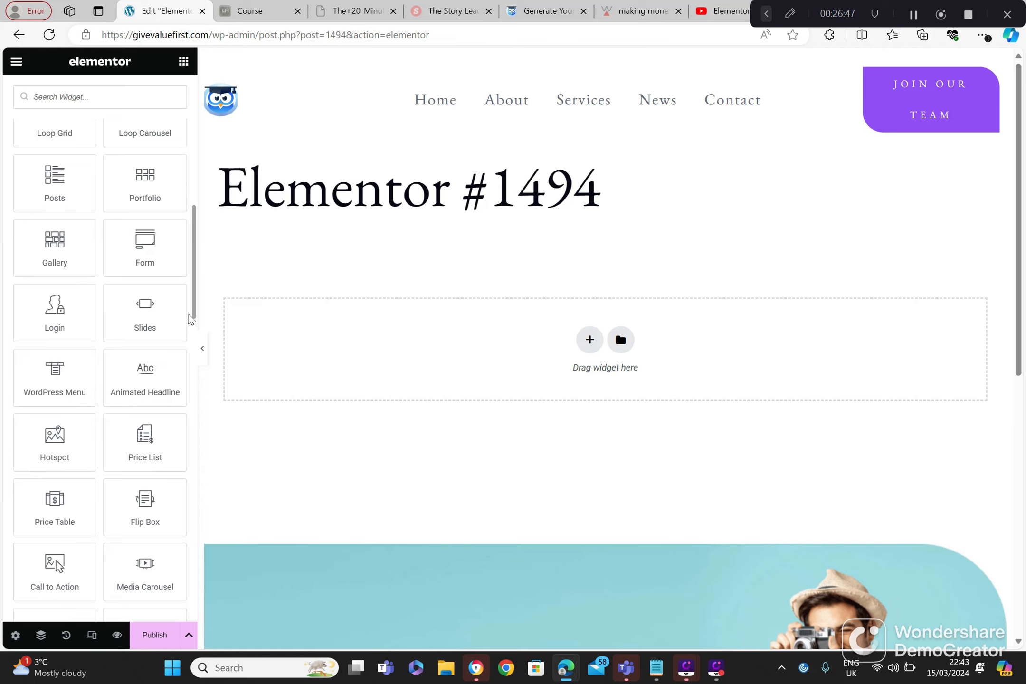
drag(191, 318, 191, 425)
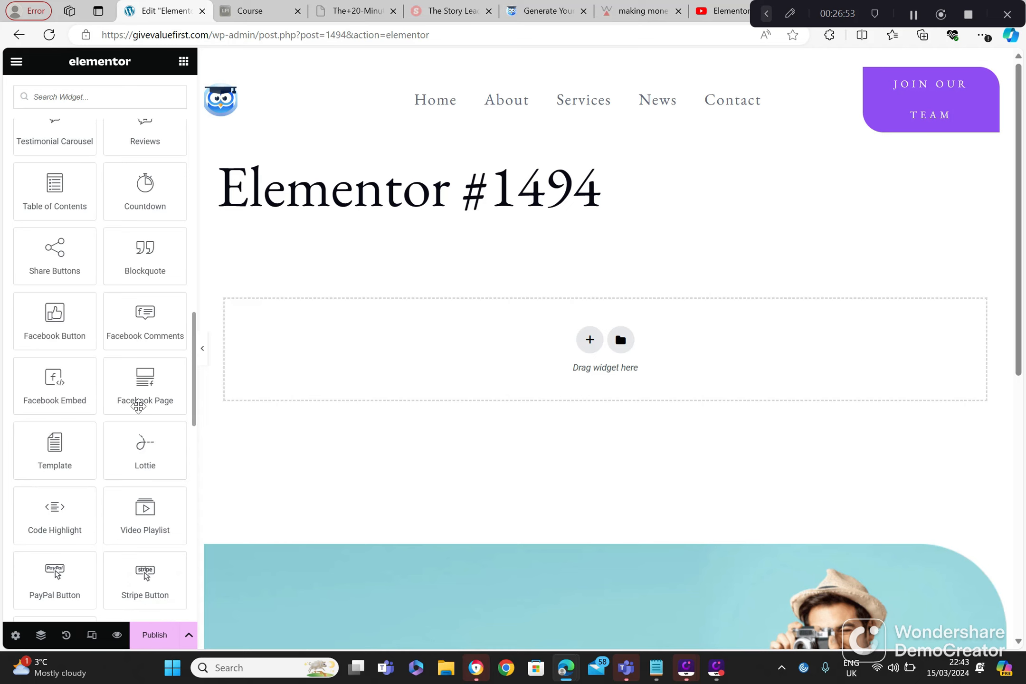
drag(51, 391, 345, 362)
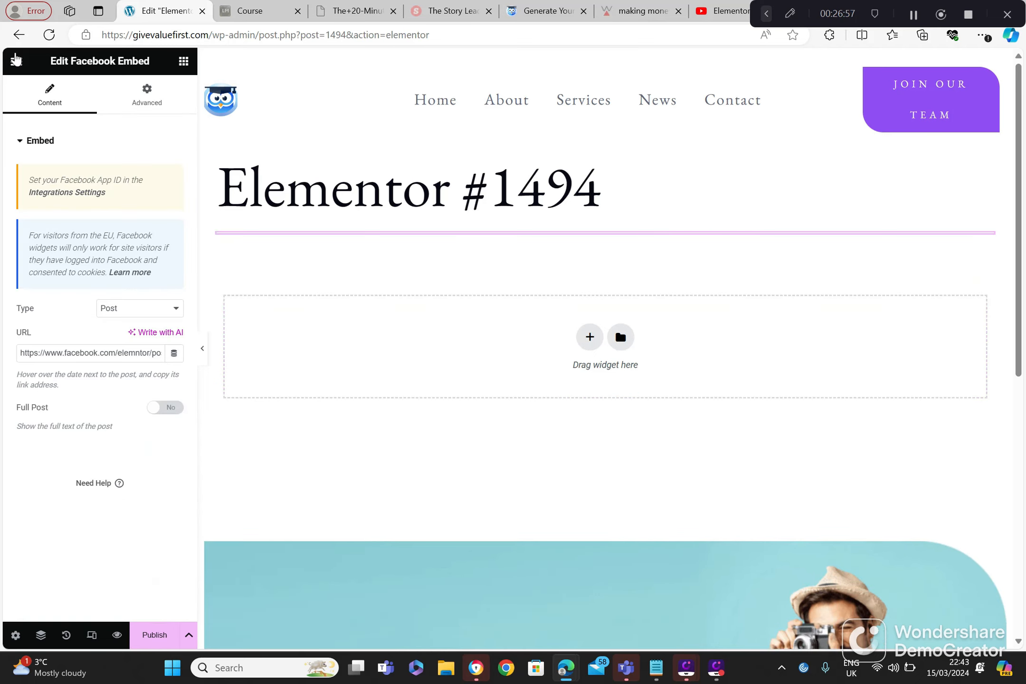
Step: Leave the Facebook Embed page without saving and create a new page from Getting Started
click(19, 35)
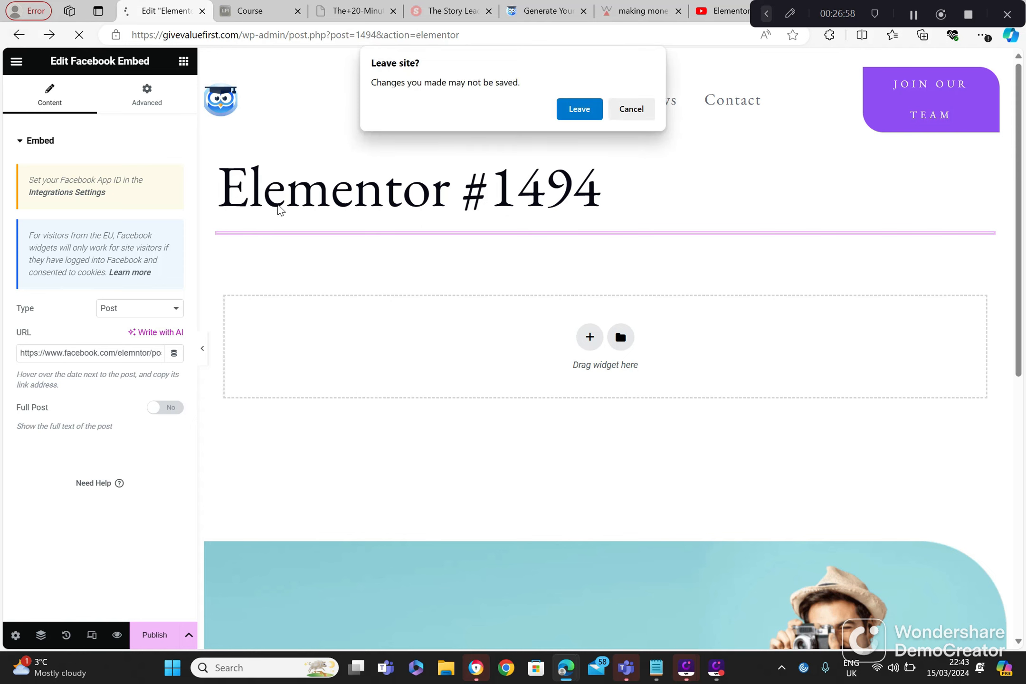
click(579, 110)
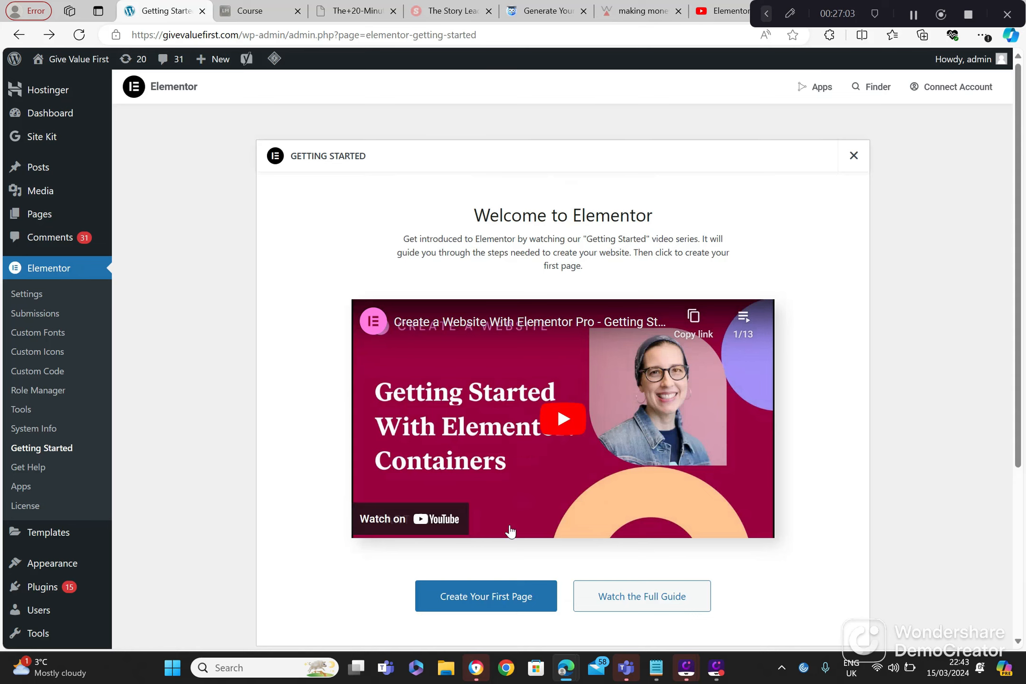
click(478, 599)
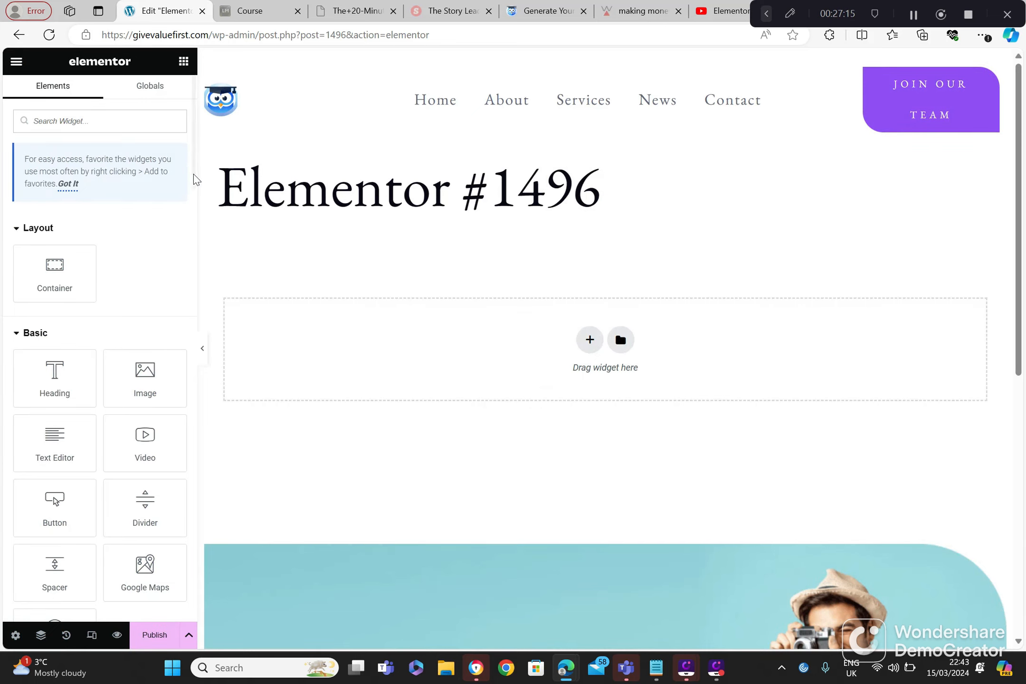
Step: Add a Countdown widget from the Pro widgets to the Elementor #1496 page
scroll(184, 304, down, 10)
drag(184, 305, 146, 377)
click(146, 378)
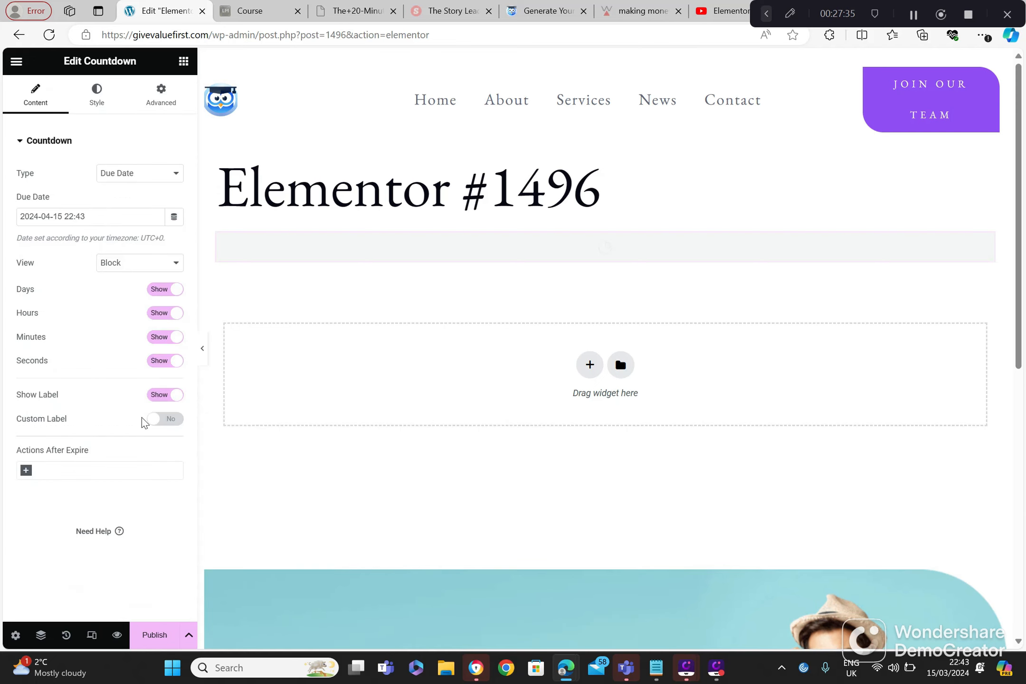
Step: Leave the Countdown page without saving and create a new page from Getting Started
click(18, 34)
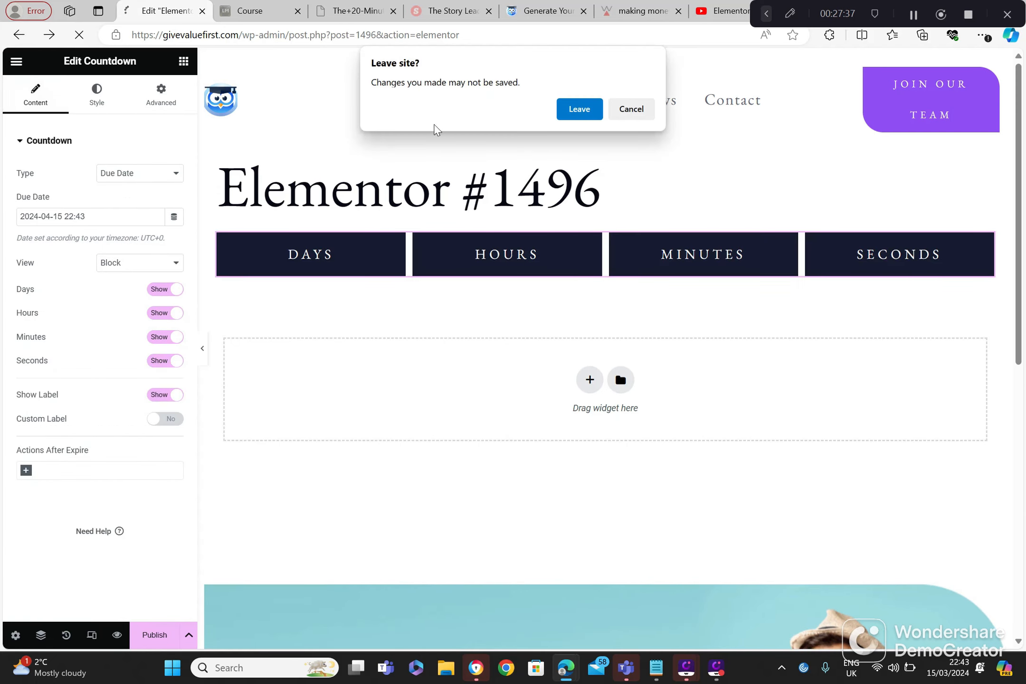
click(580, 111)
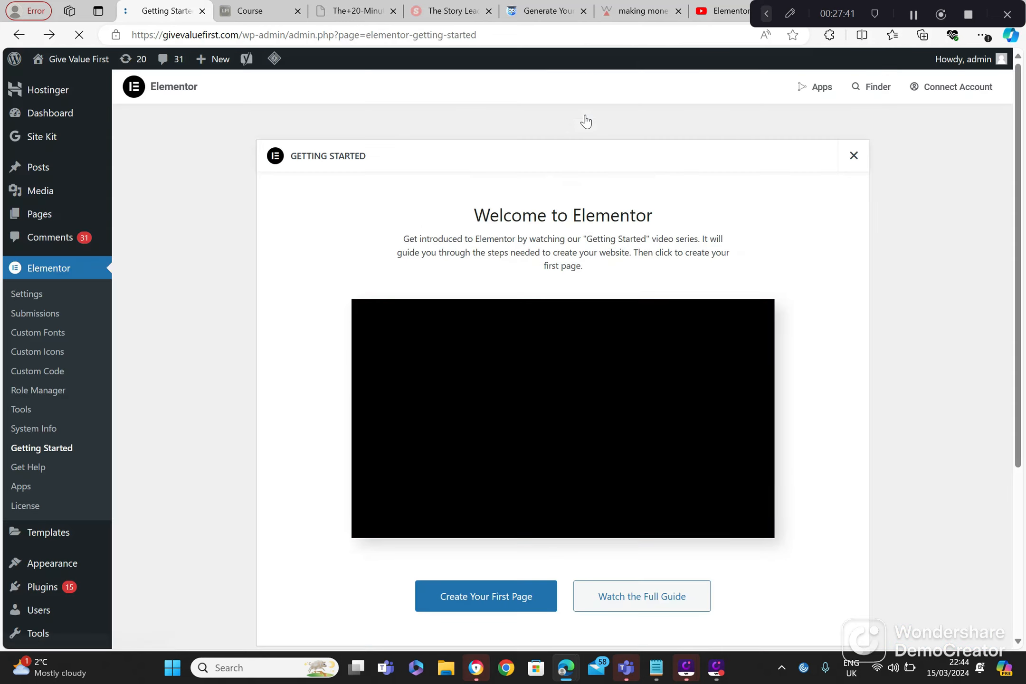
click(464, 598)
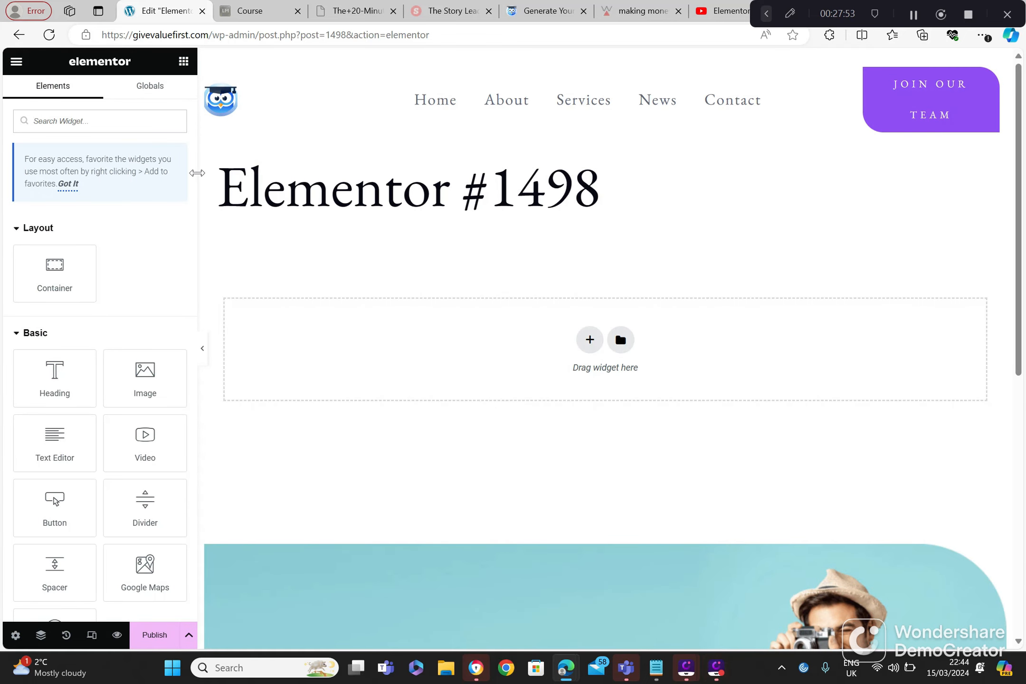
Step: Add a Template widget from the Pro widgets to the Elementor #1498 page
drag(194, 190, 193, 456)
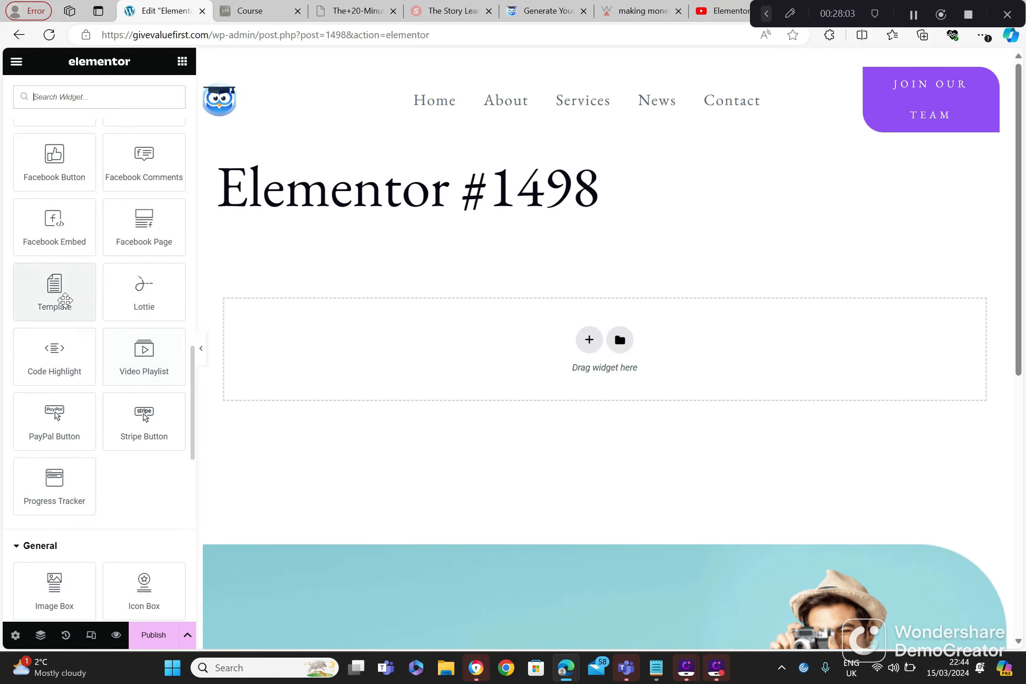
drag(60, 297, 362, 358)
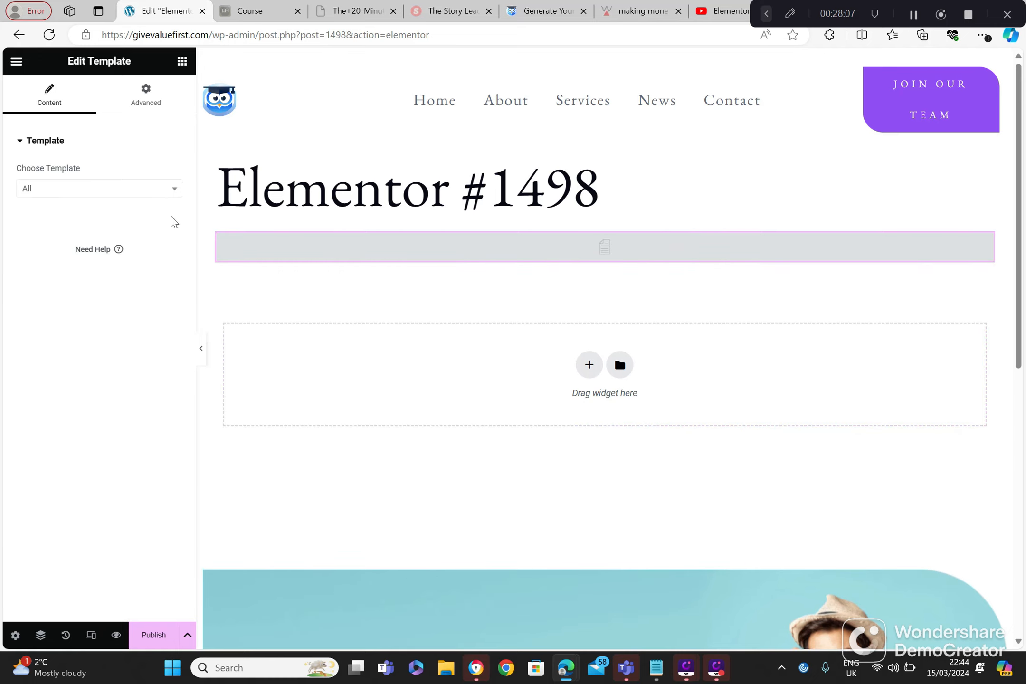
Step: Examine the Template widget's content settings, including its Choose Template options, without selecting a template
click(142, 187)
click(143, 187)
click(142, 187)
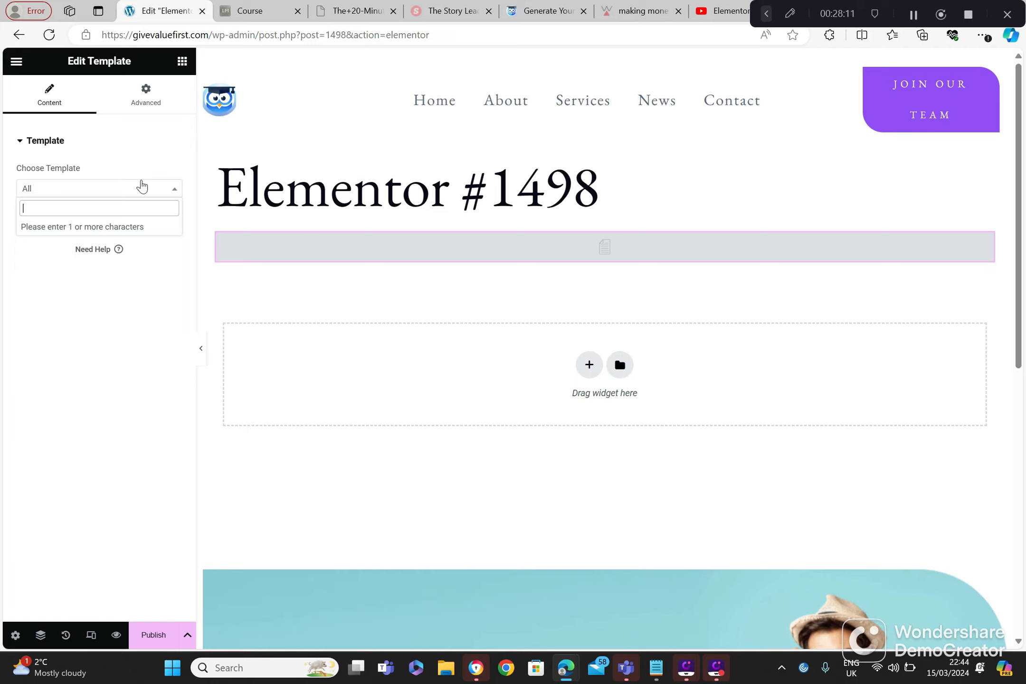
click(142, 187)
click(142, 187)
click(142, 187)
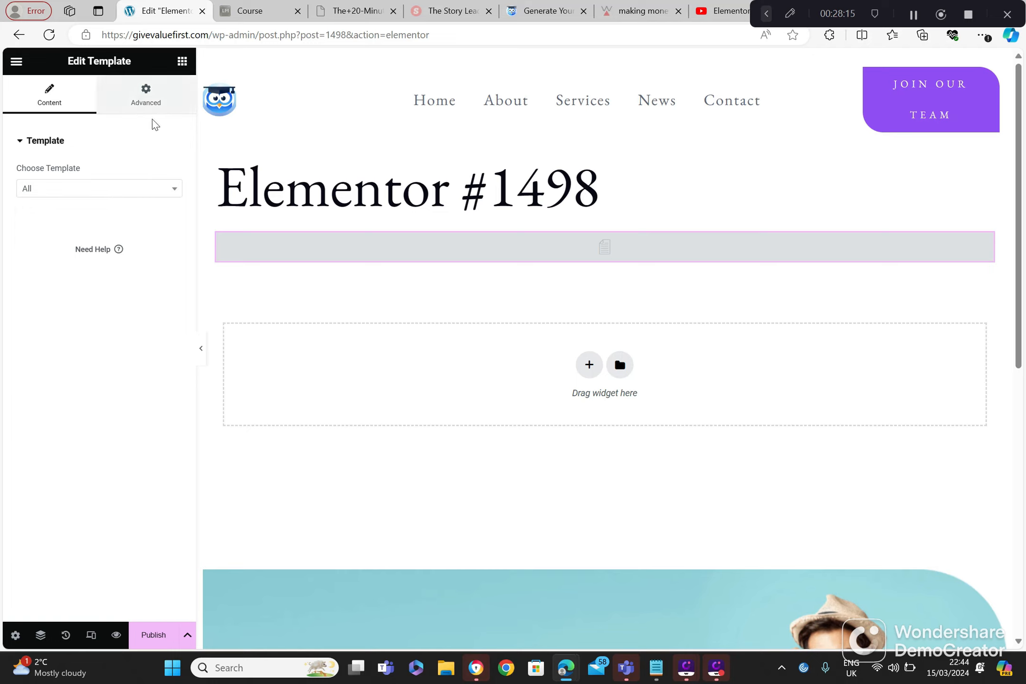
click(62, 141)
click(60, 141)
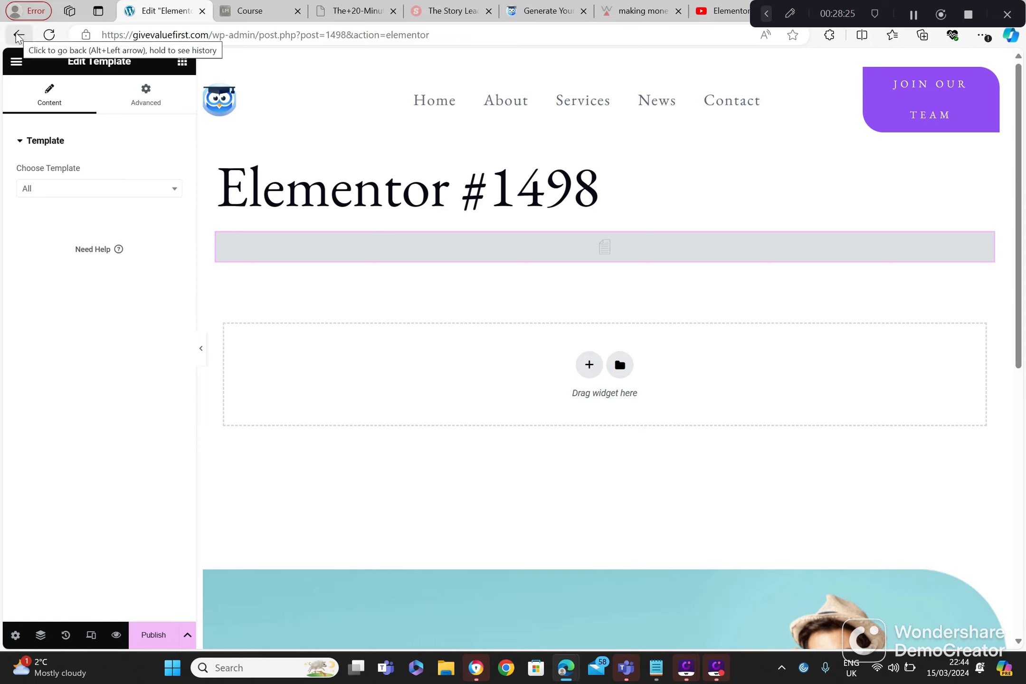
Step: Leave the Template page without saving and create a new page from Getting Started
click(18, 37)
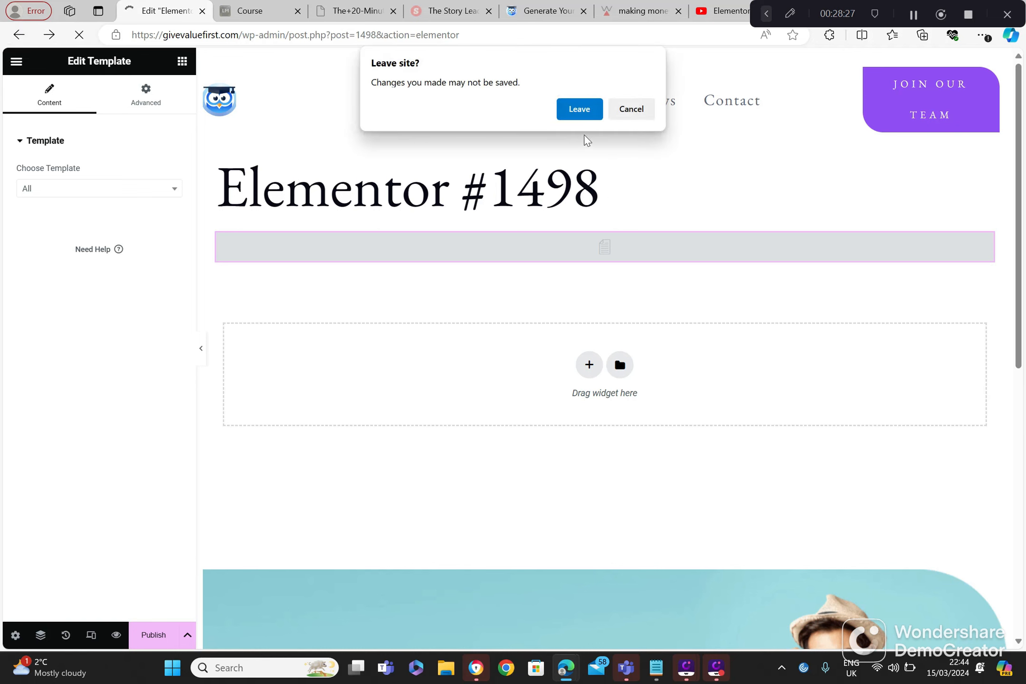
click(574, 116)
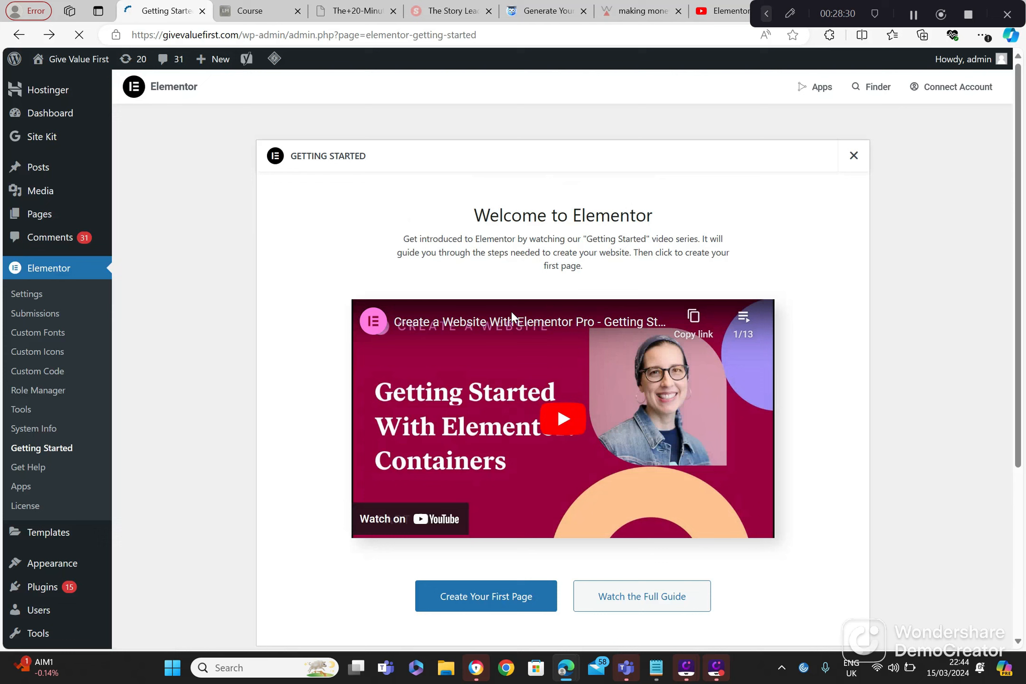
click(481, 591)
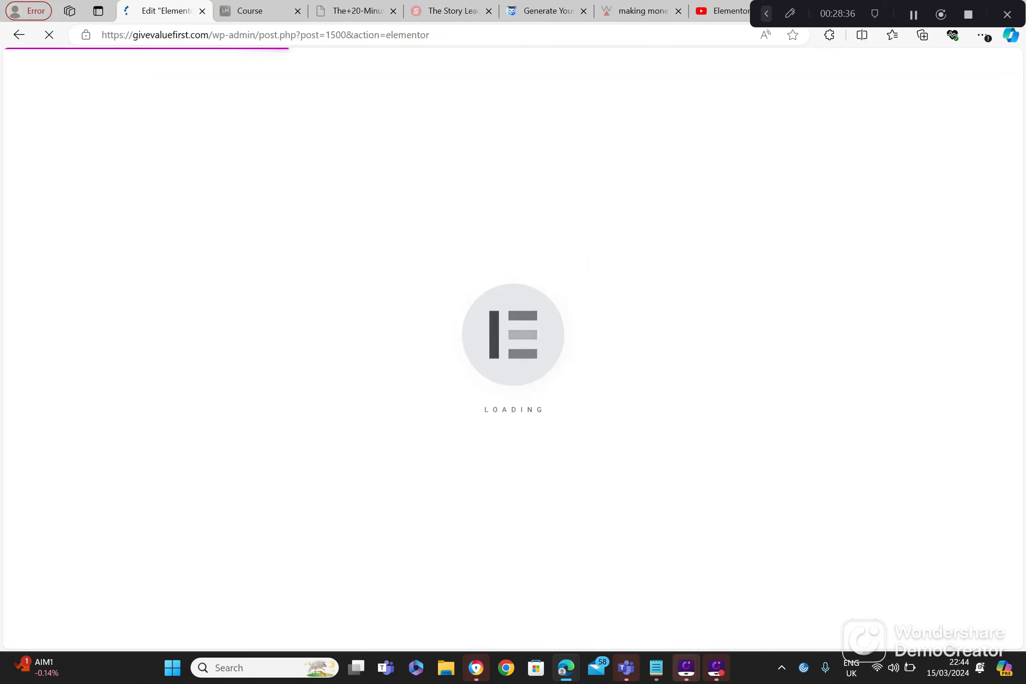
Step: Add a PayPal Button widget from the Pro widgets to the Elementor #1500 page
mouse_move(686, 667)
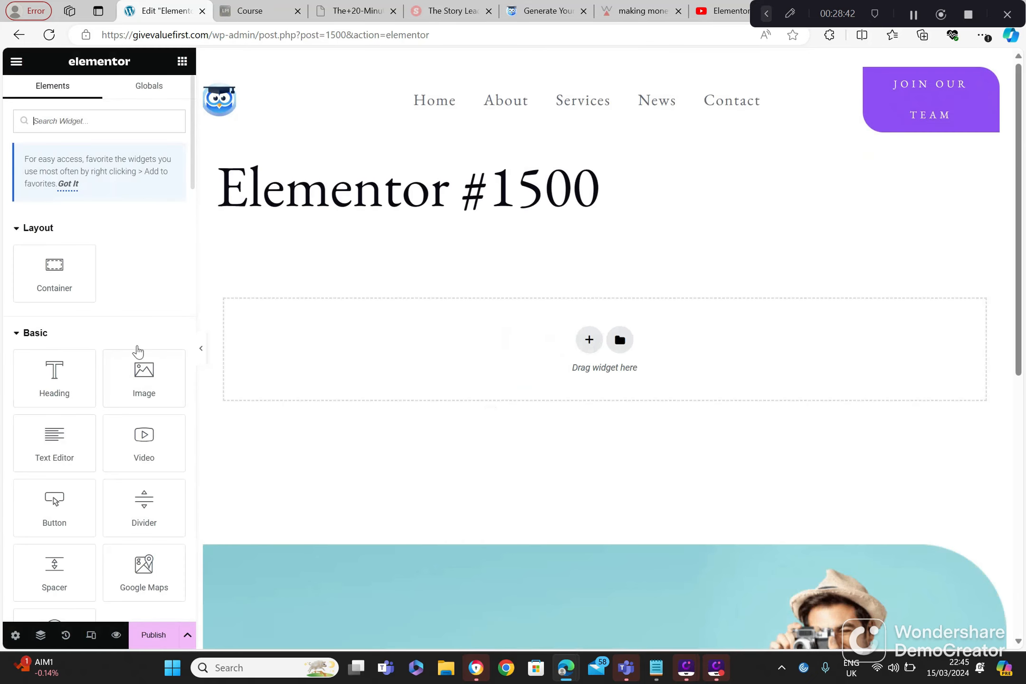
drag(194, 183, 191, 482)
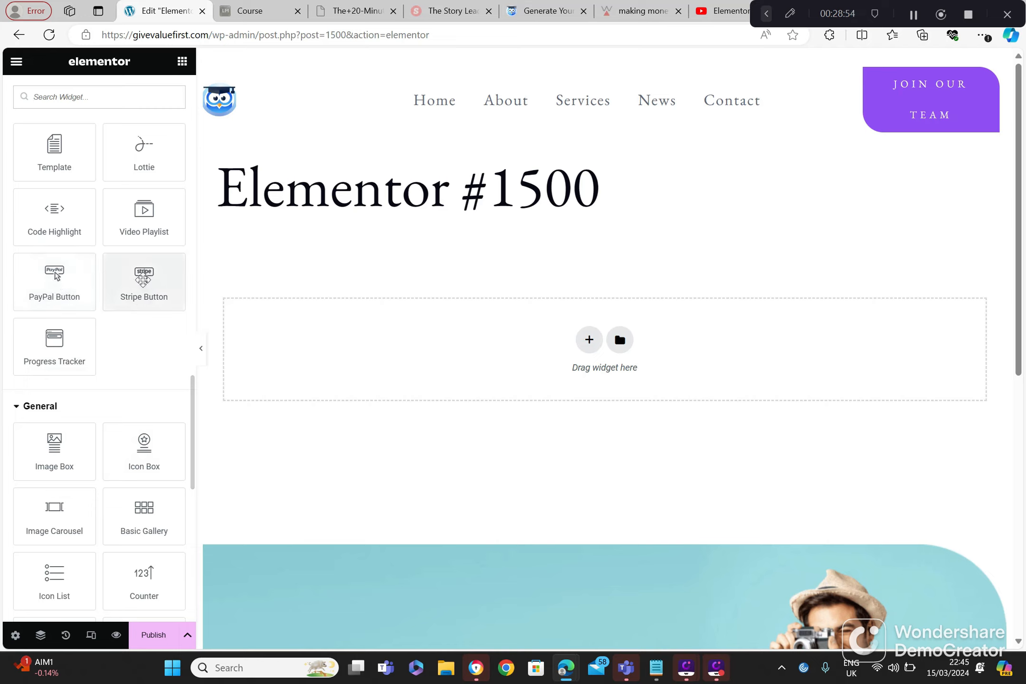
drag(55, 279, 326, 357)
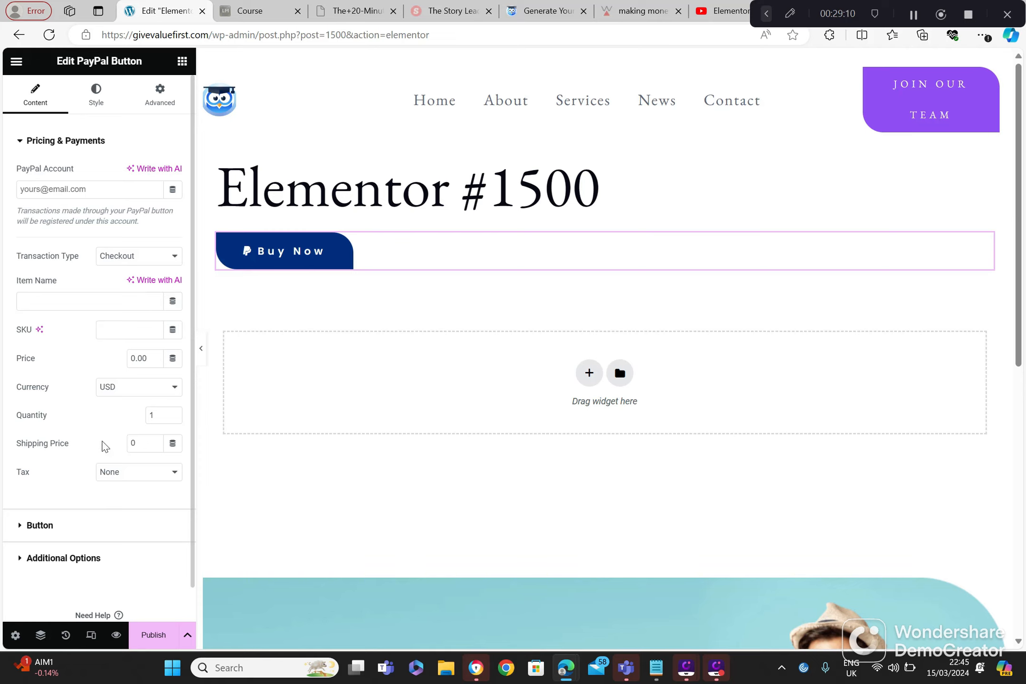
Step: Leave the PayPal Button page without saving and create a new page from Getting Started
click(18, 36)
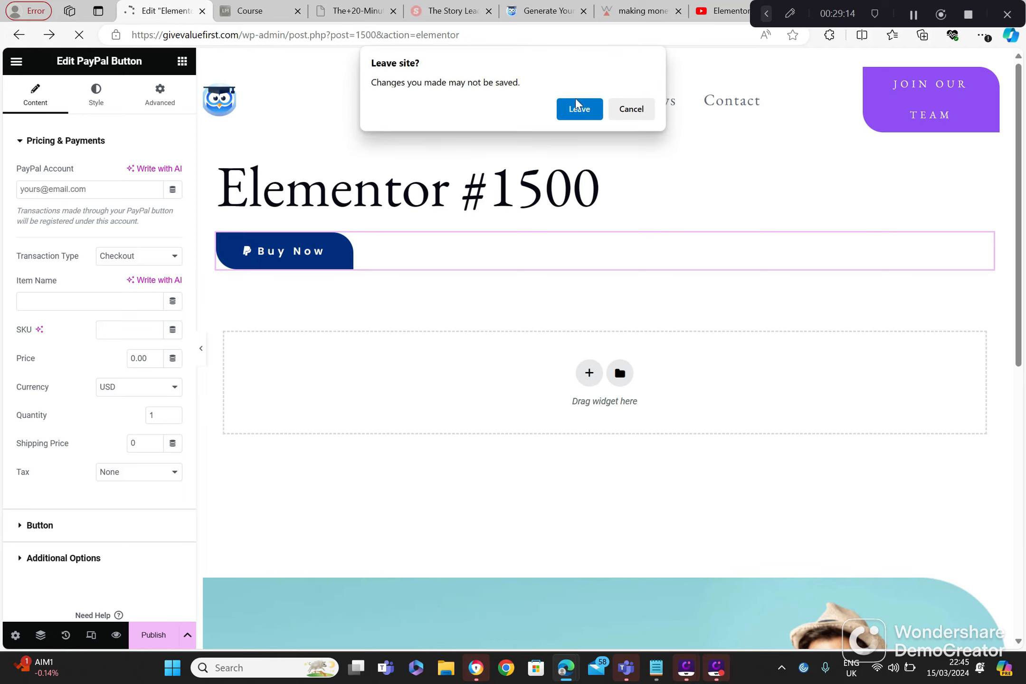
click(574, 111)
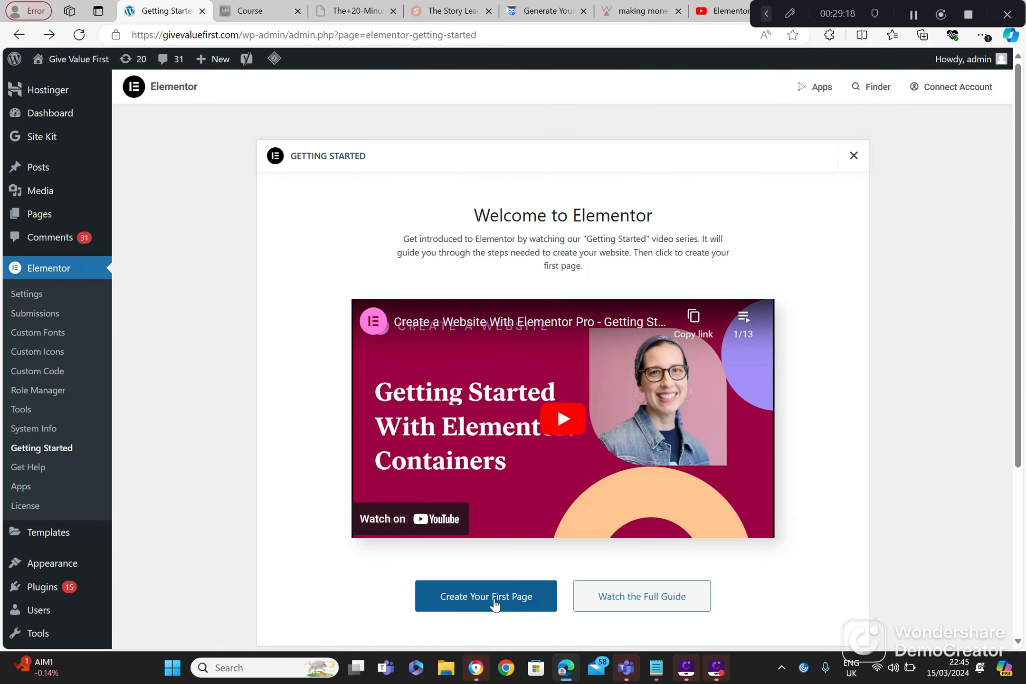
click(495, 605)
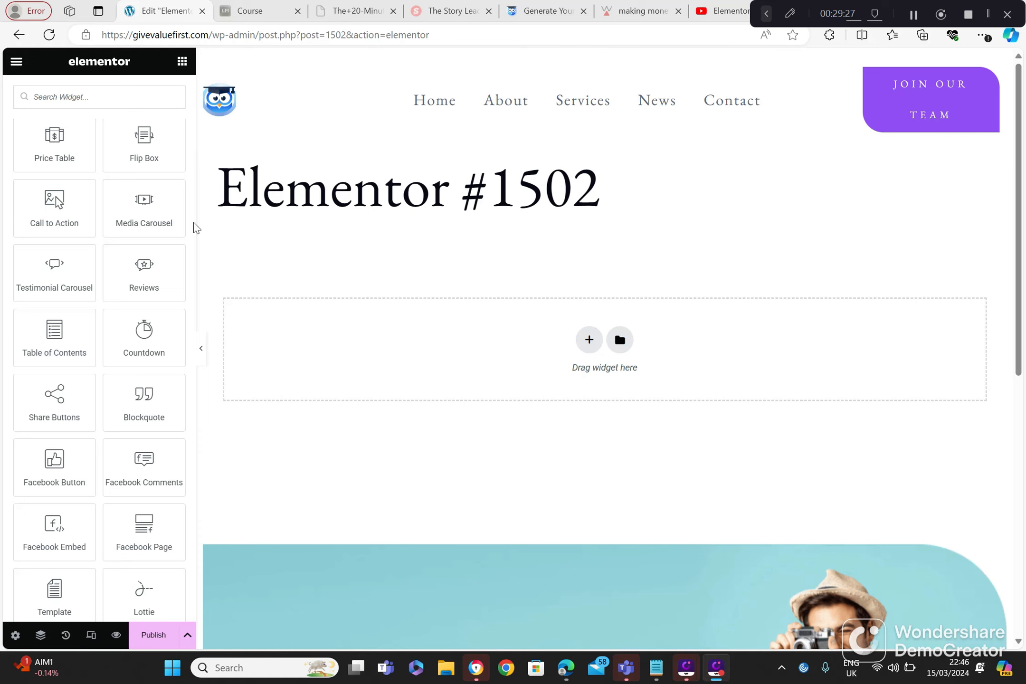
Step: Add a Reviews widget from the Pro widgets to the Elementor #1502 page
drag(152, 271, 420, 351)
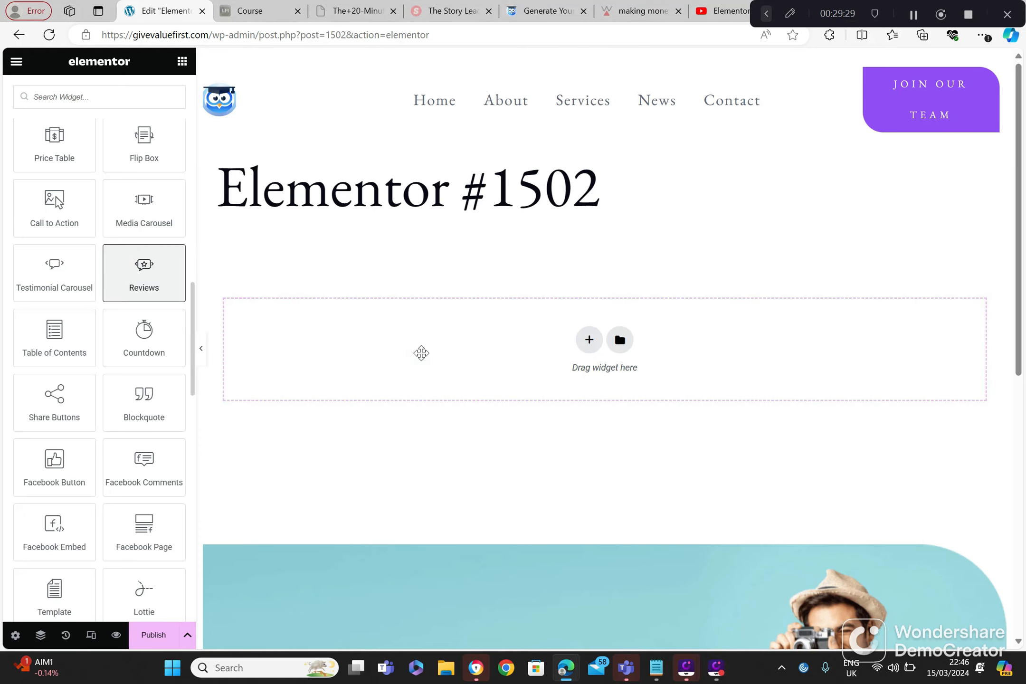